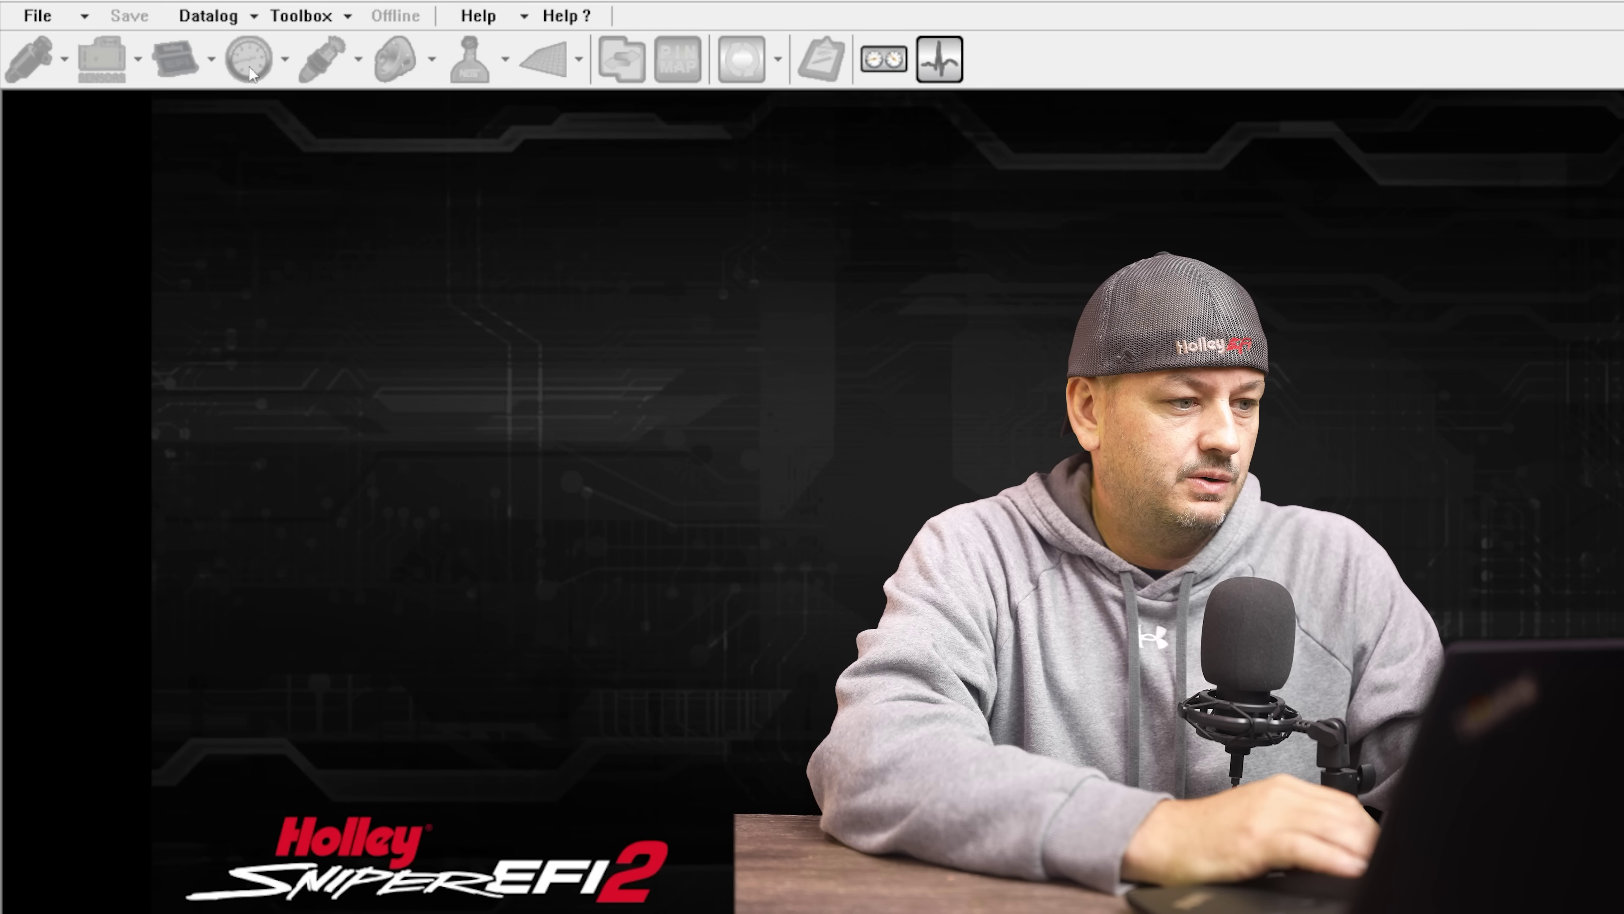
Open the Open Data Log dialog at the Data Logs folder, which shows 383 Nitrous Dyno Pull.dl.
left_click(208, 15)
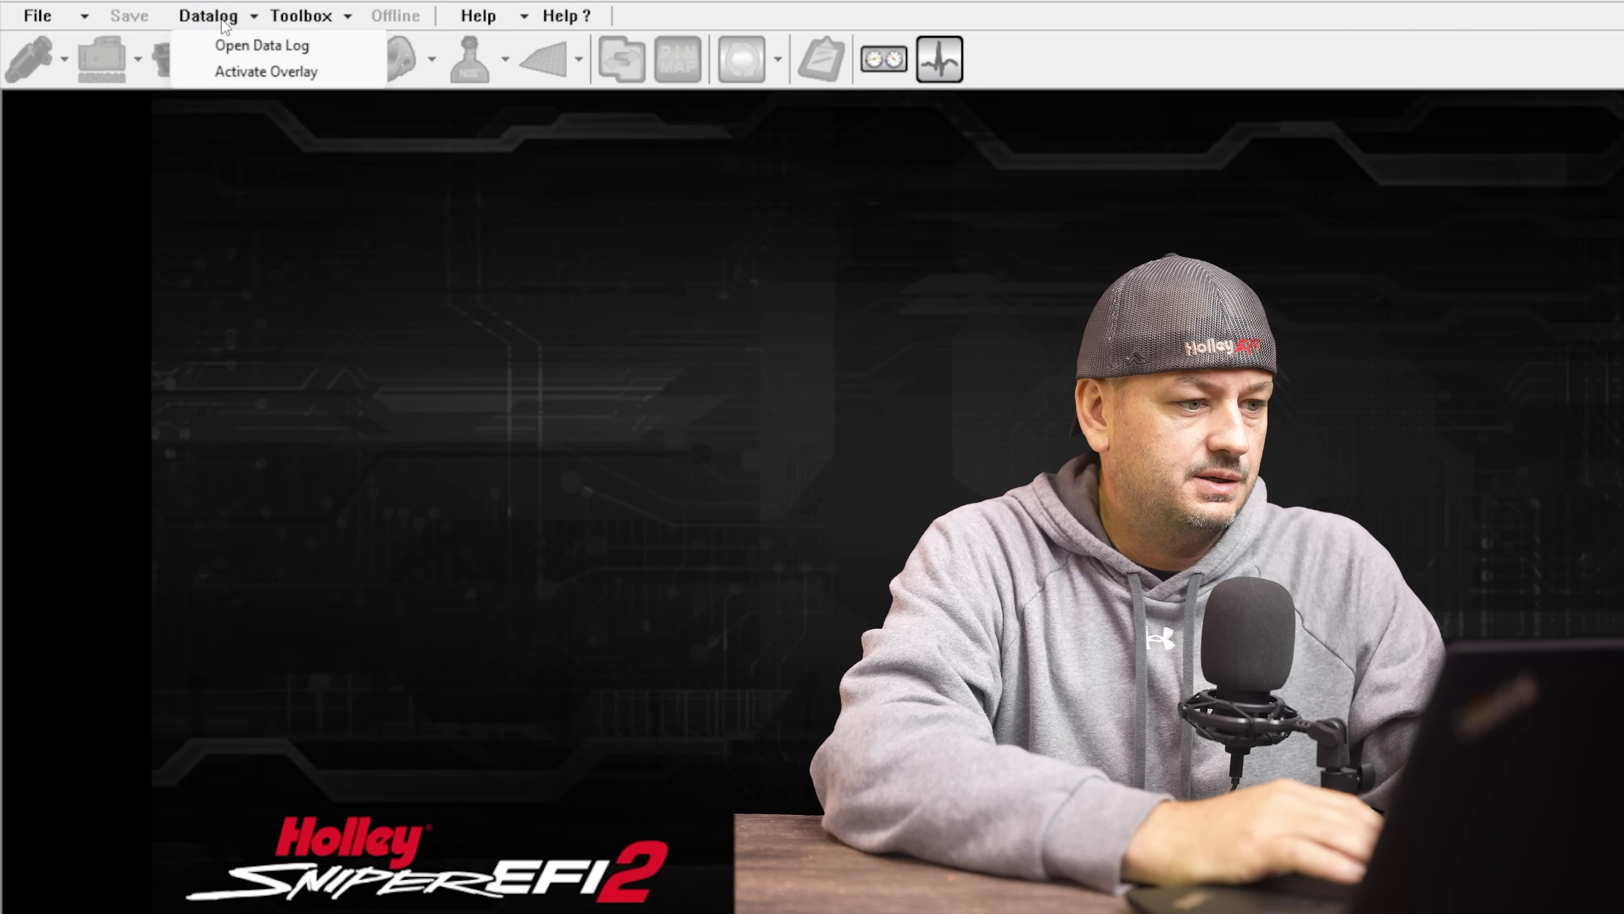
left_click(234, 46)
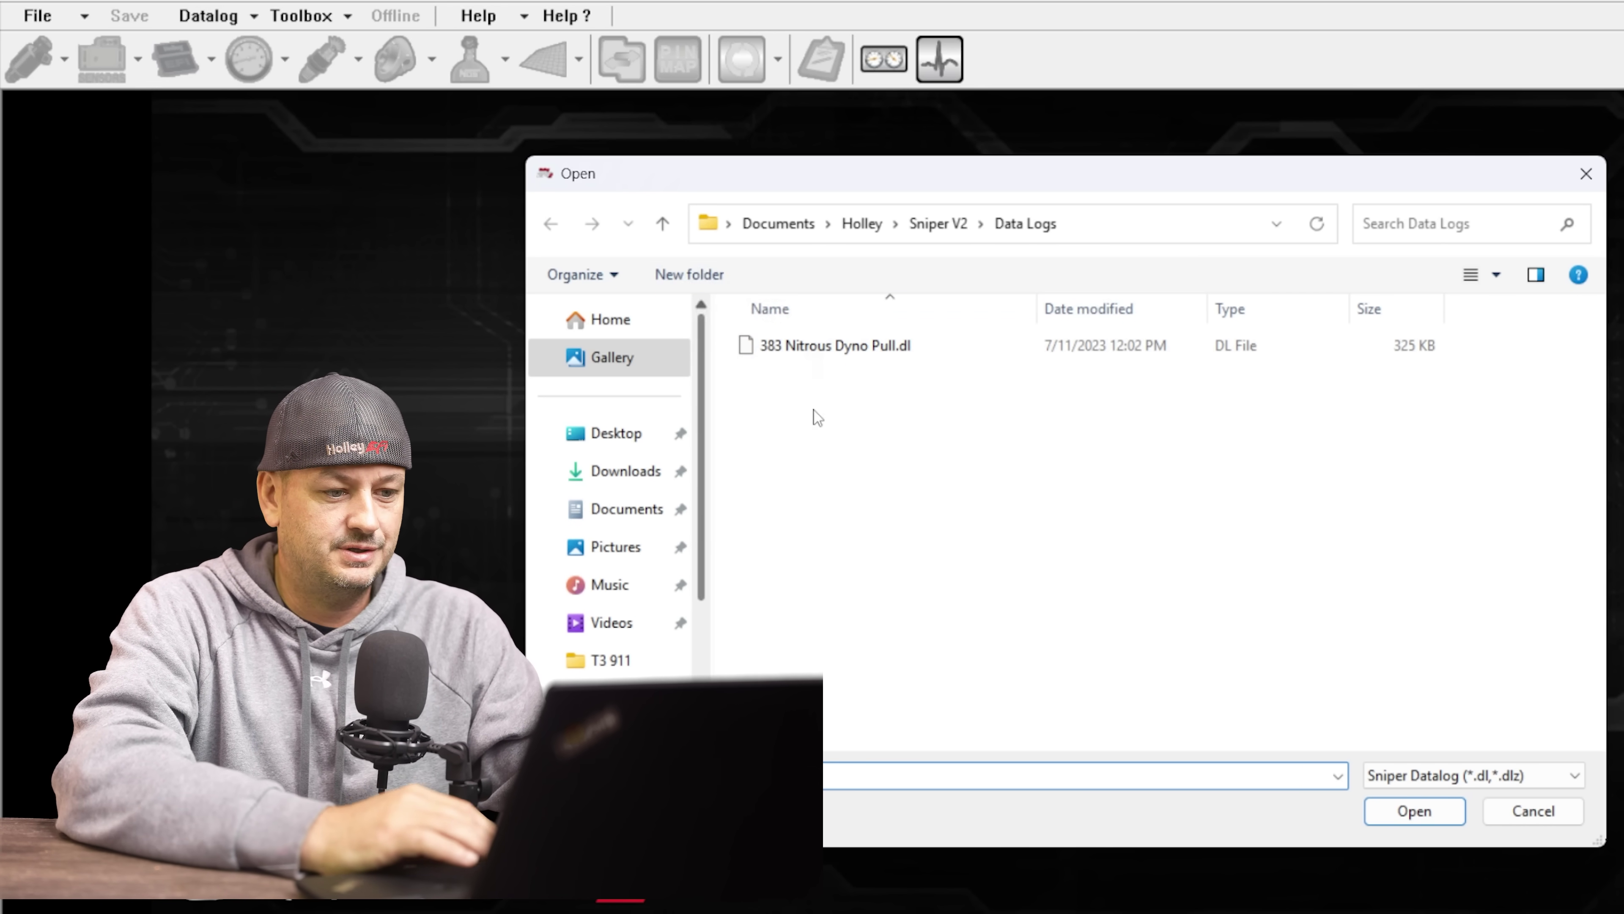
right_click(928, 499)
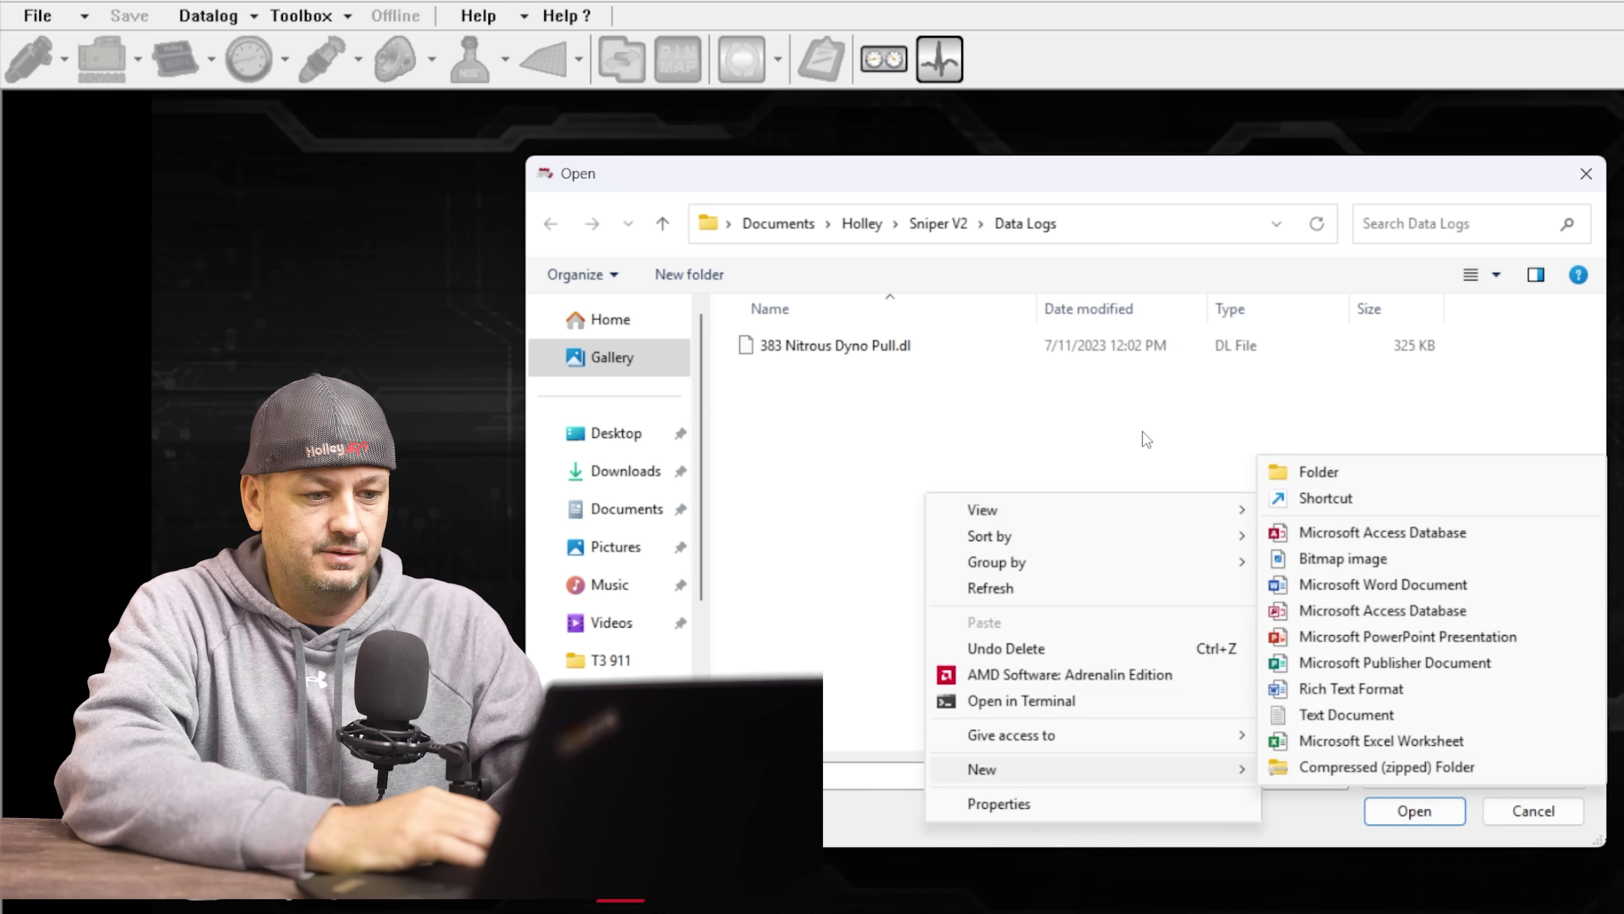
Create six folders in Data Logs, New folder through New folder (6), keeping the default names.
left_click(878, 405)
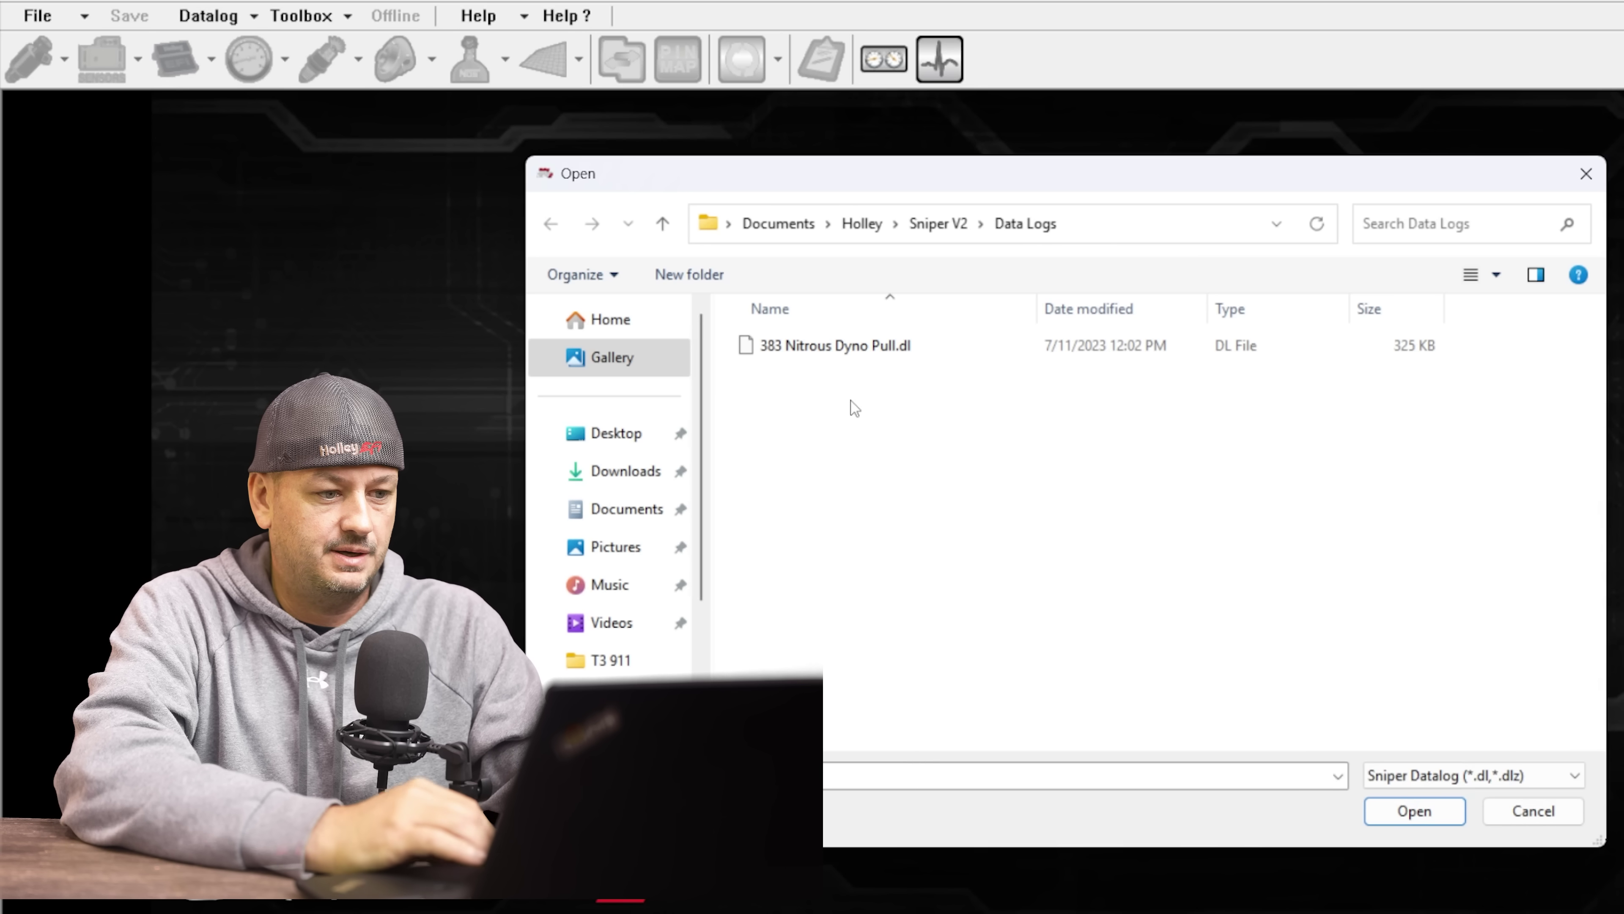
left_click(694, 275)
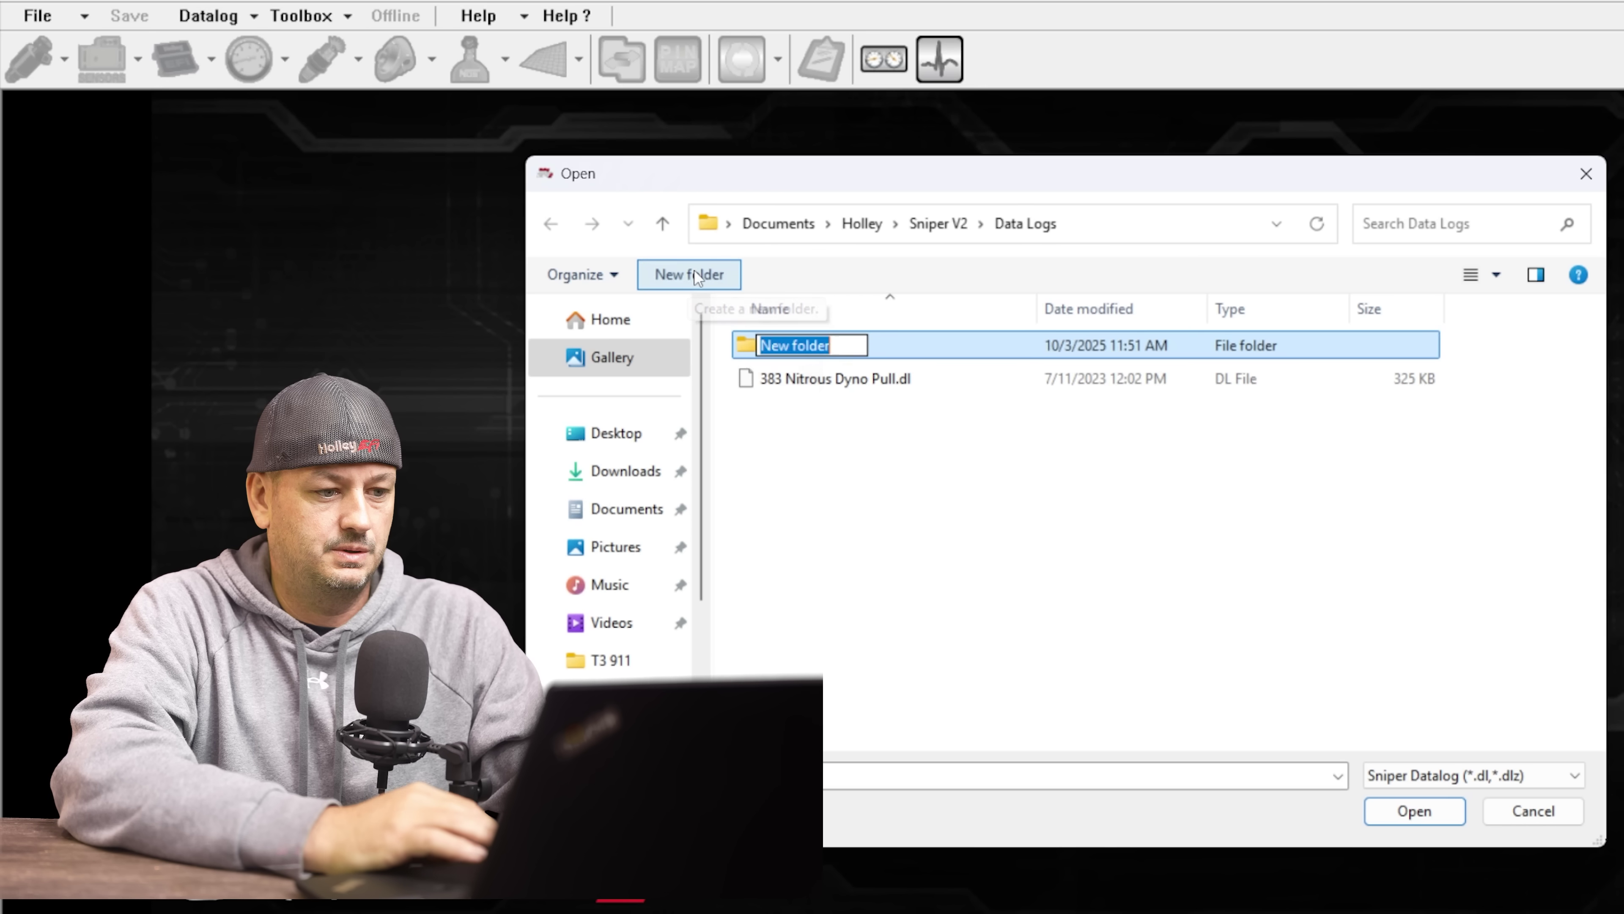
left_click(694, 273)
left_click(693, 274)
left_click(693, 273)
key("Return")
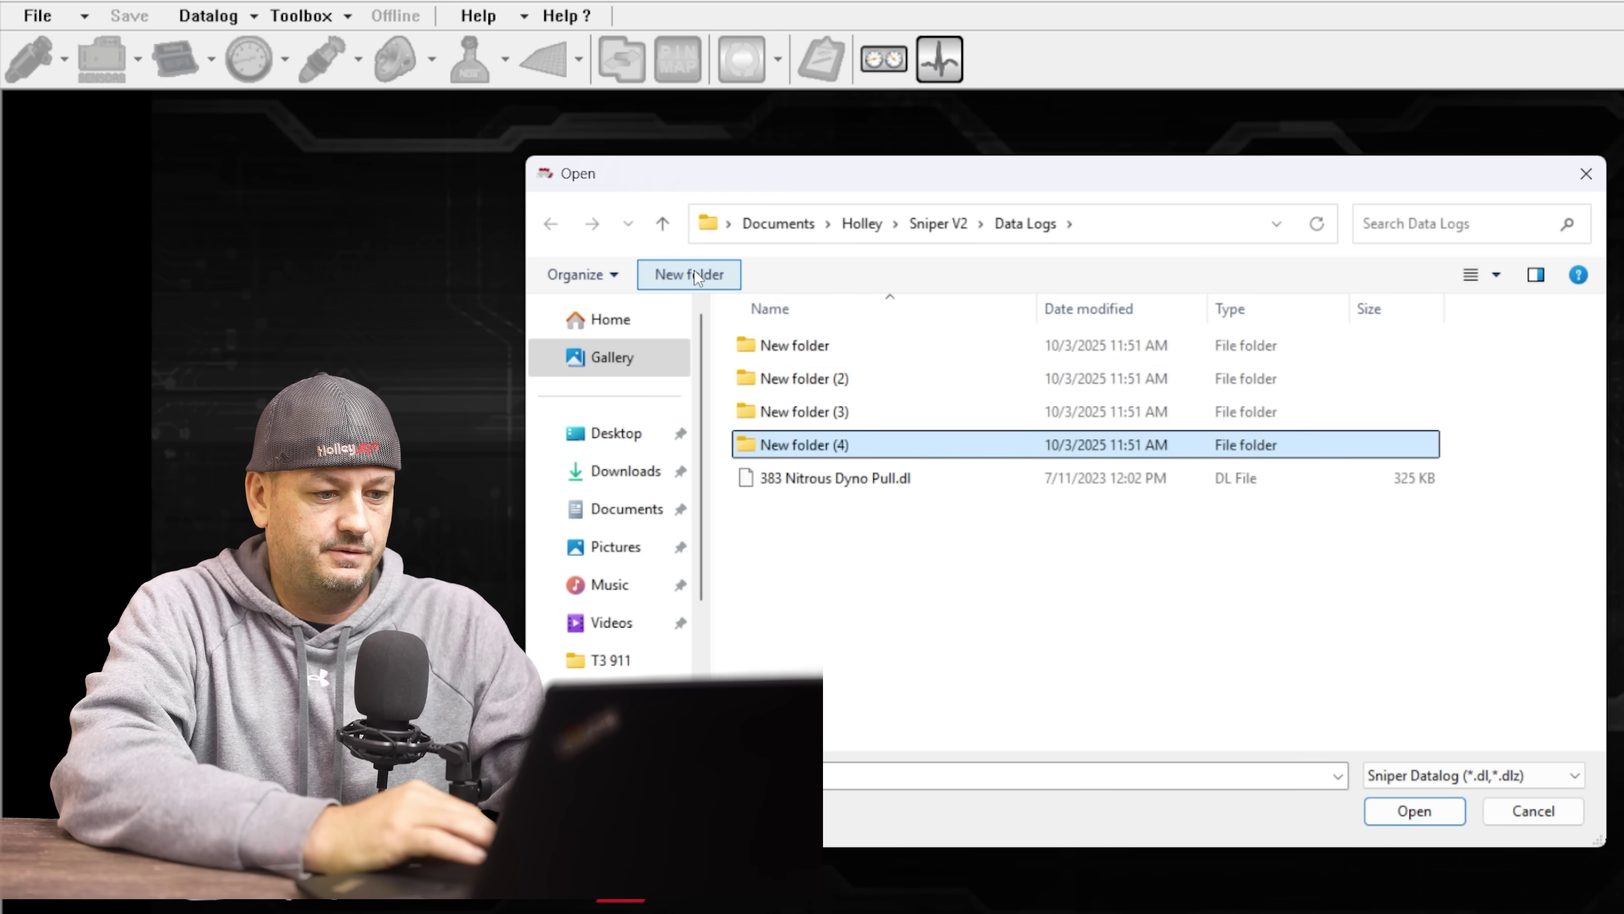
left_click(693, 274)
left_click(694, 273)
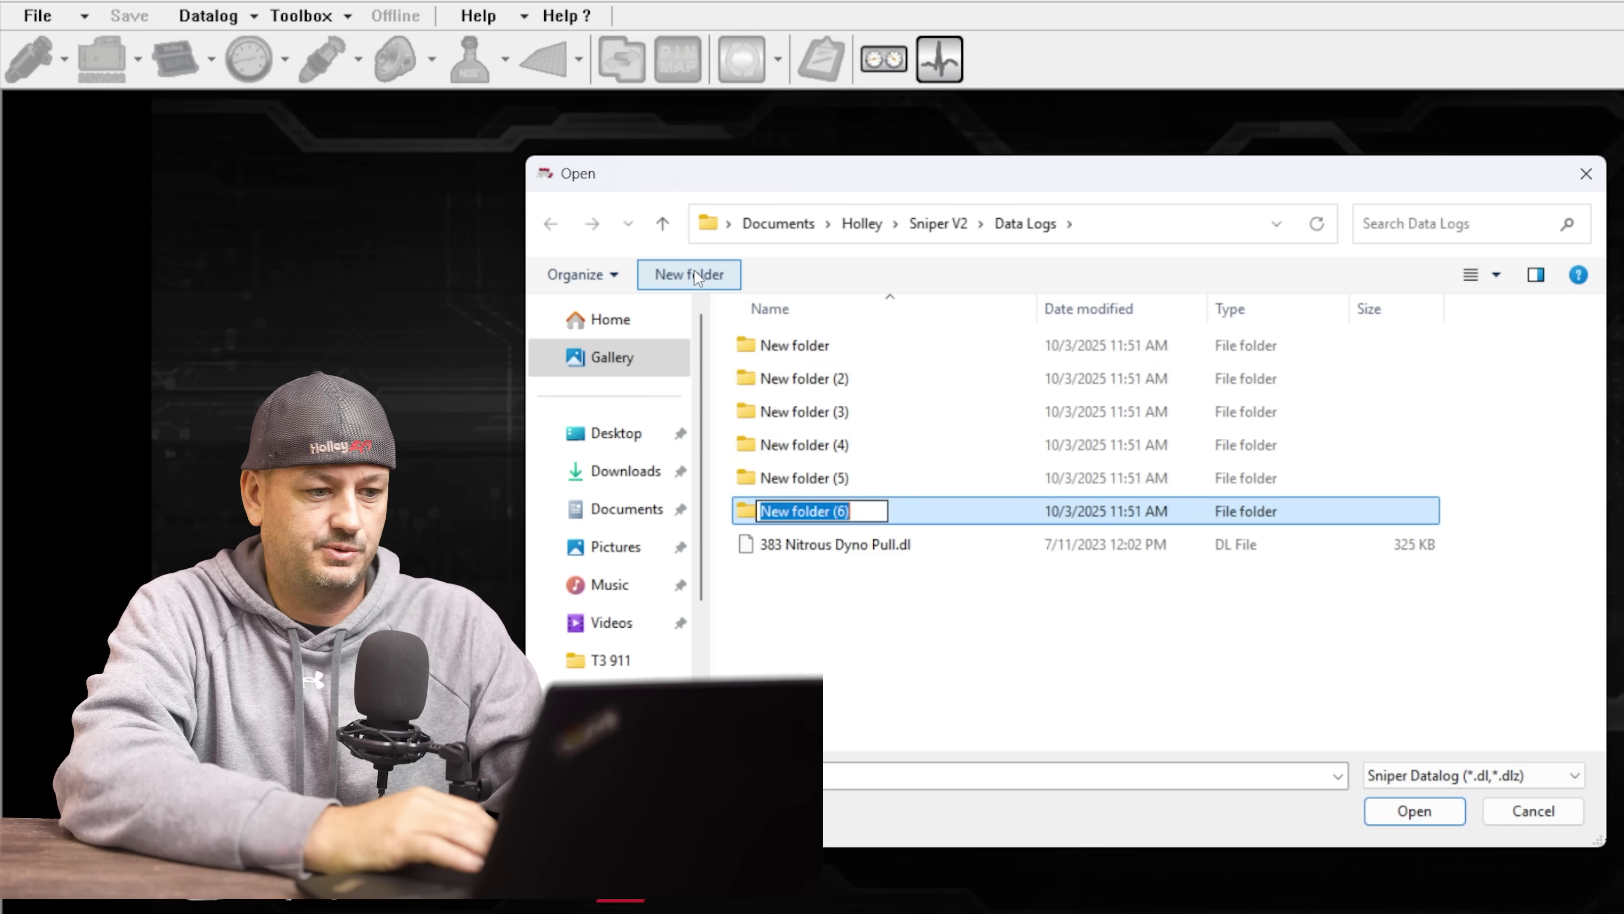
left_click(786, 346)
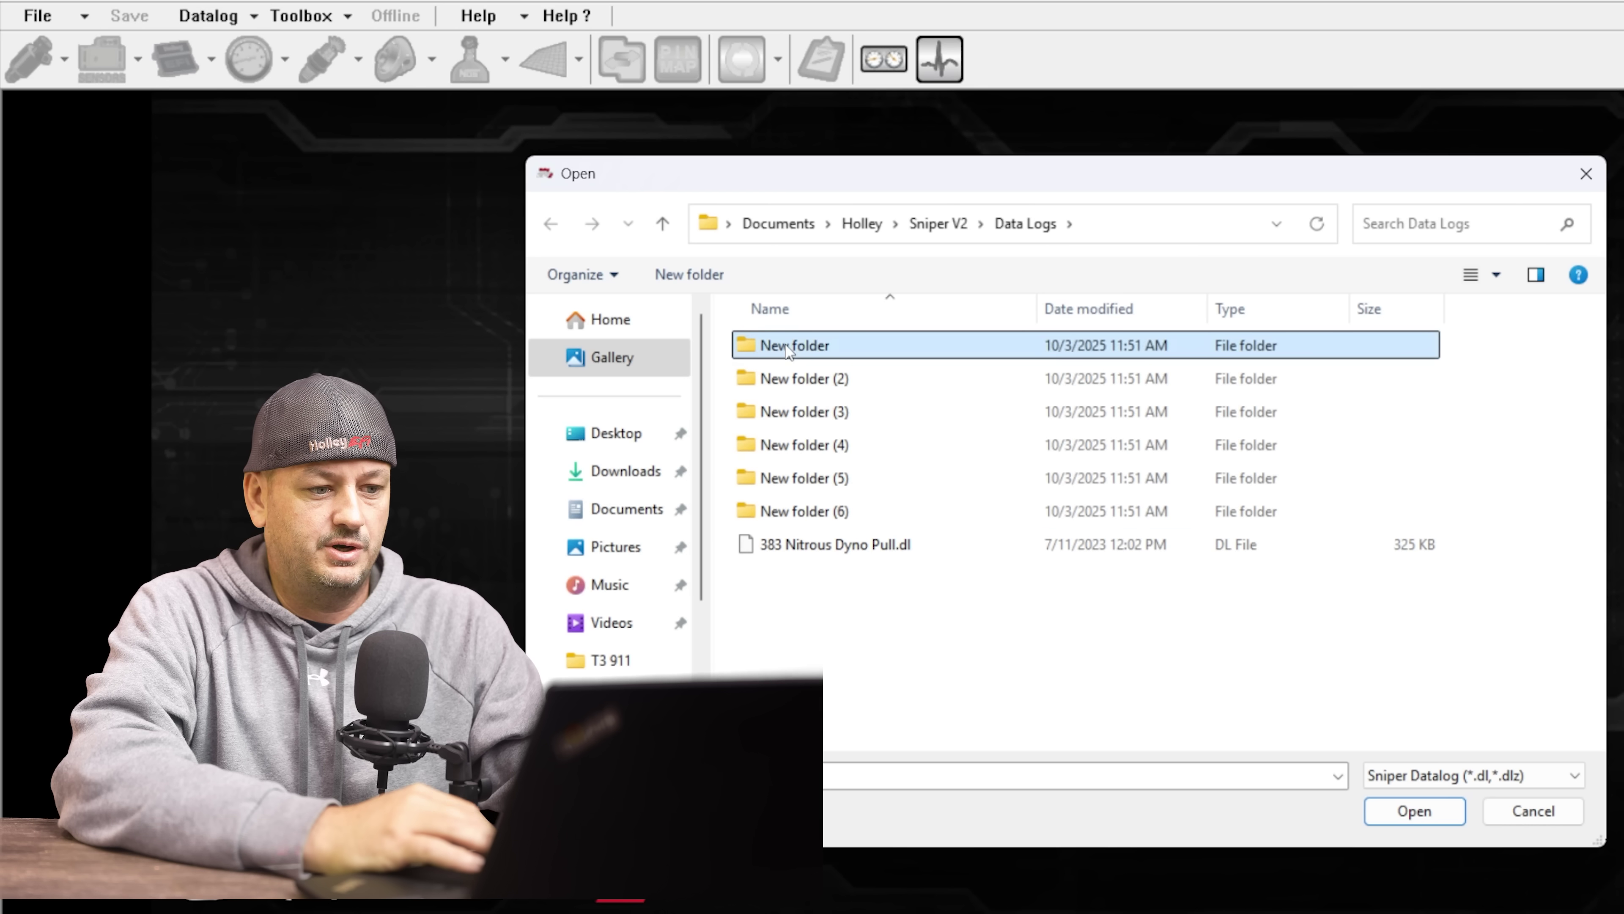
Rename the first two new folders to 'start up' and 'warm up'.
right_click(811, 348)
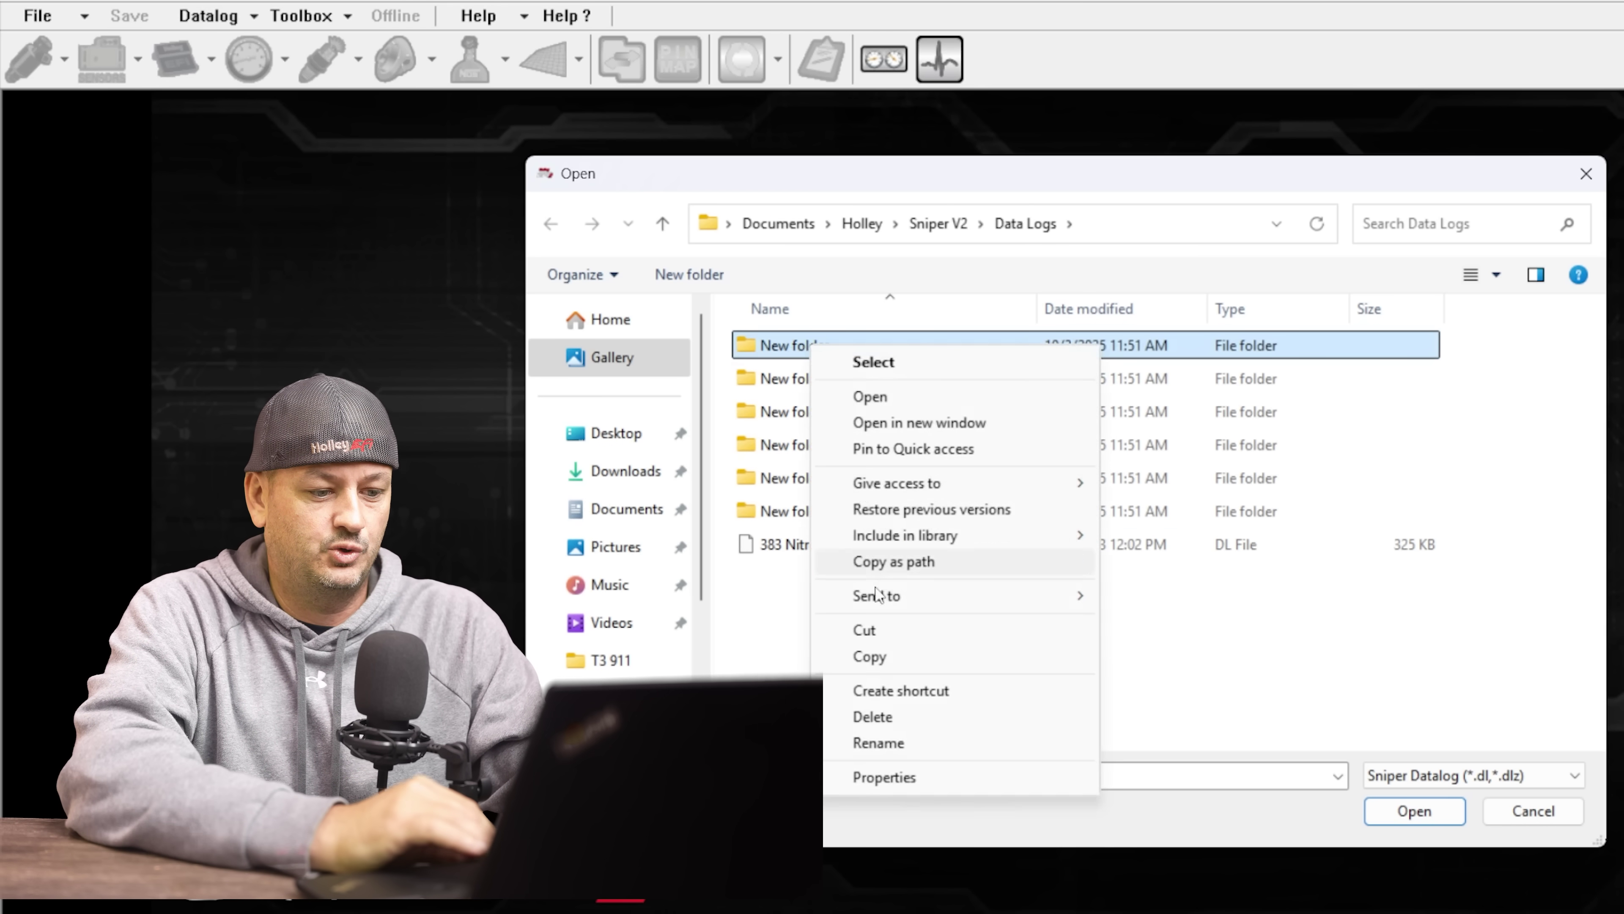
left_click(902, 748)
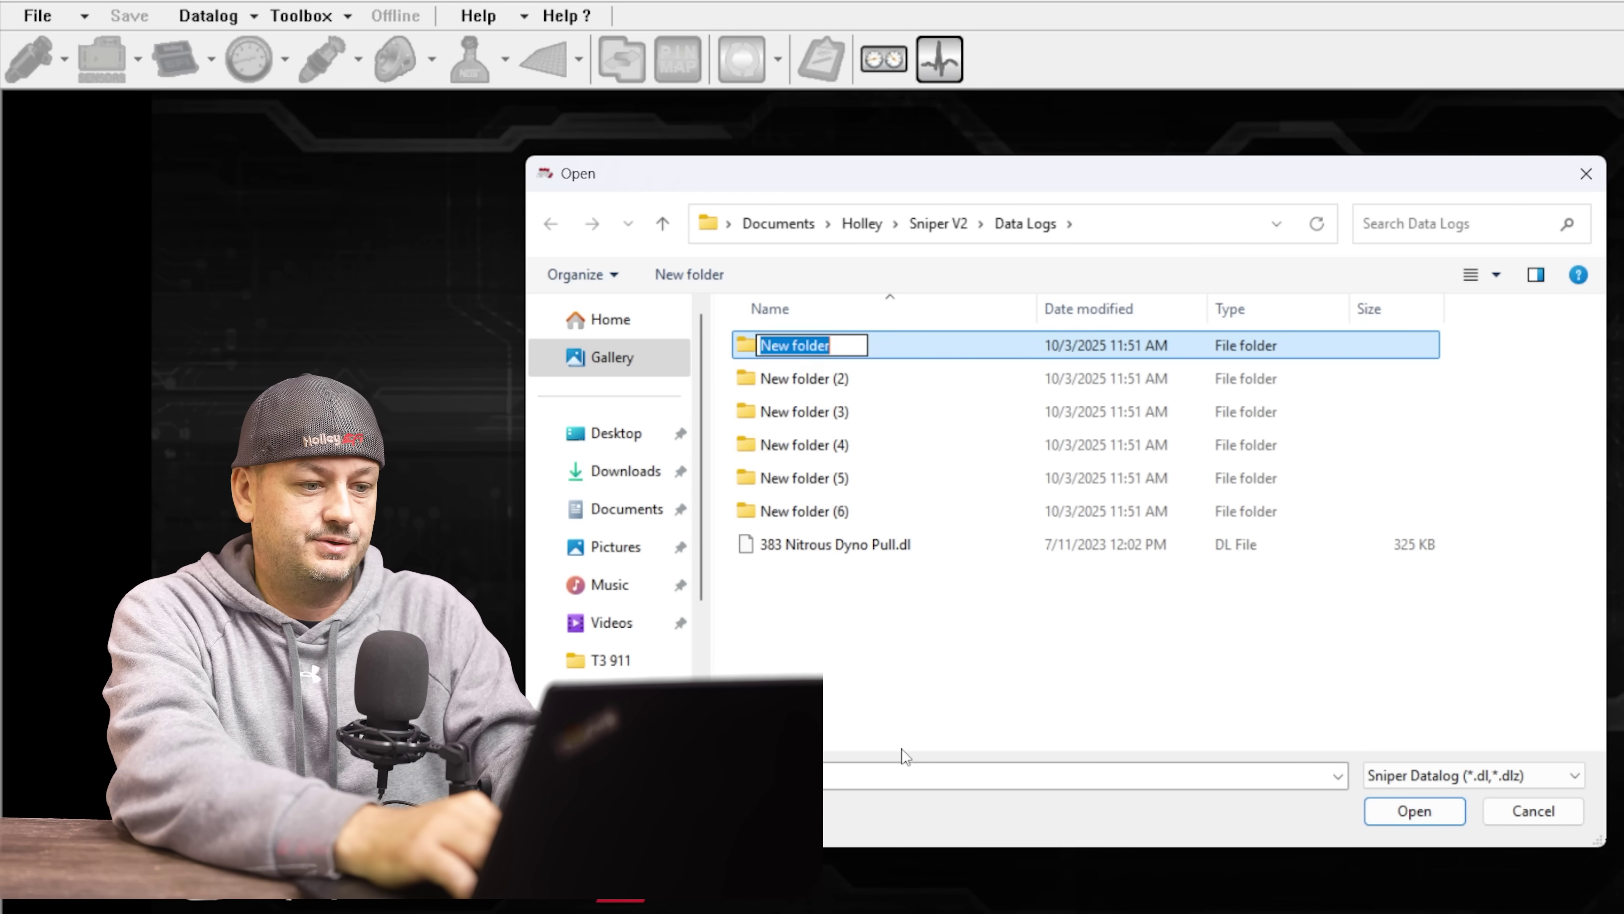
type("start u")
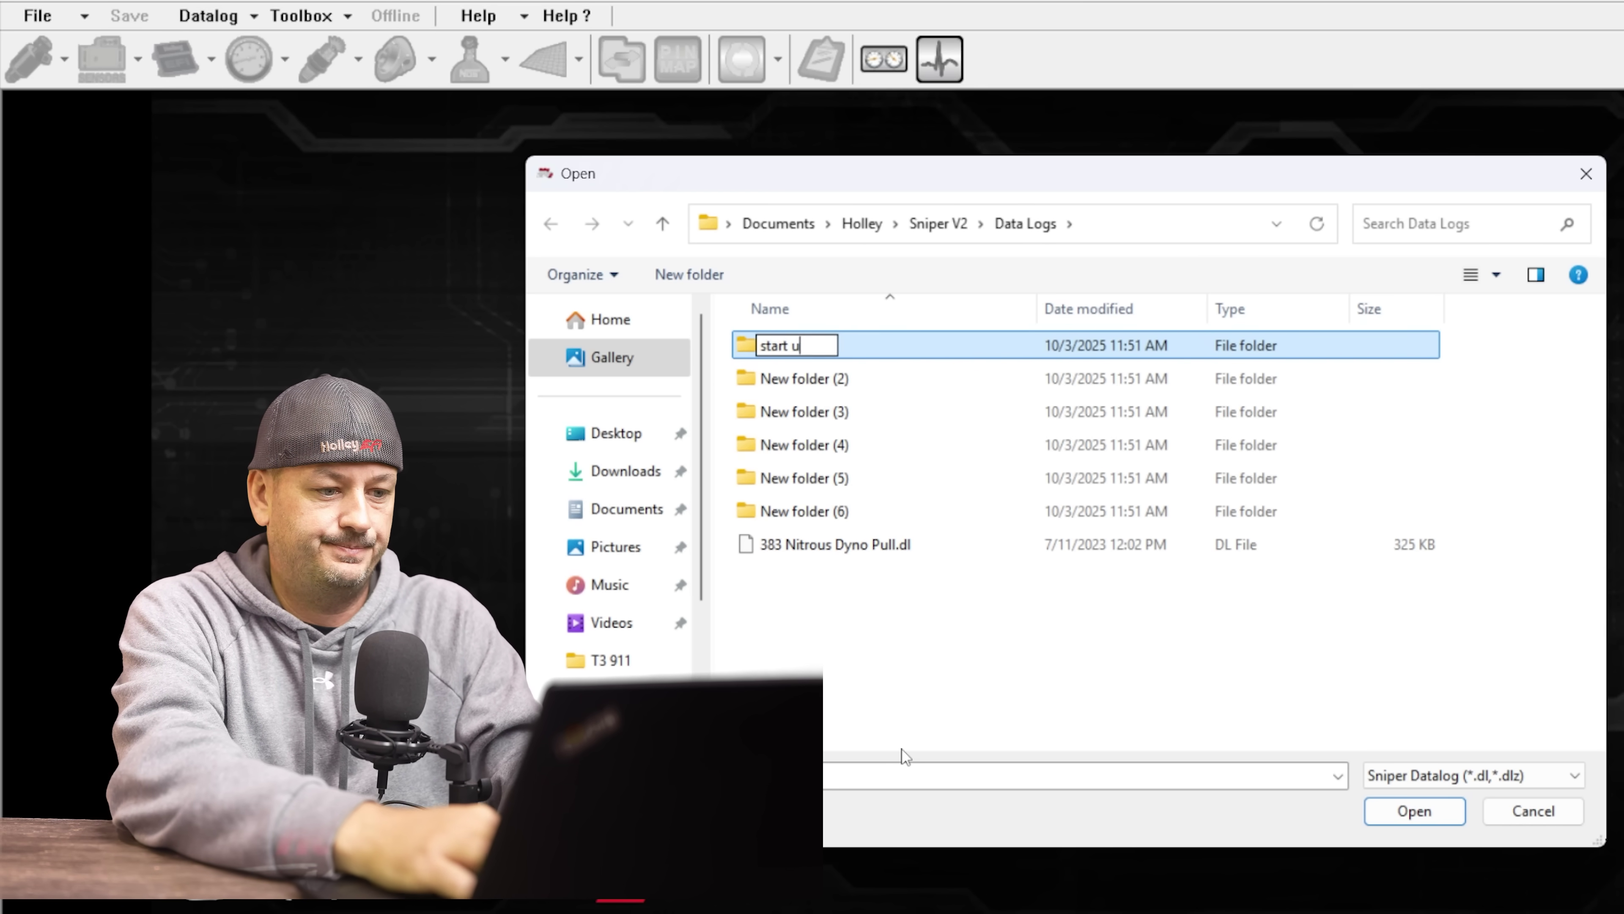
type("p")
key("Return")
left_click(790, 348)
right_click(791, 350)
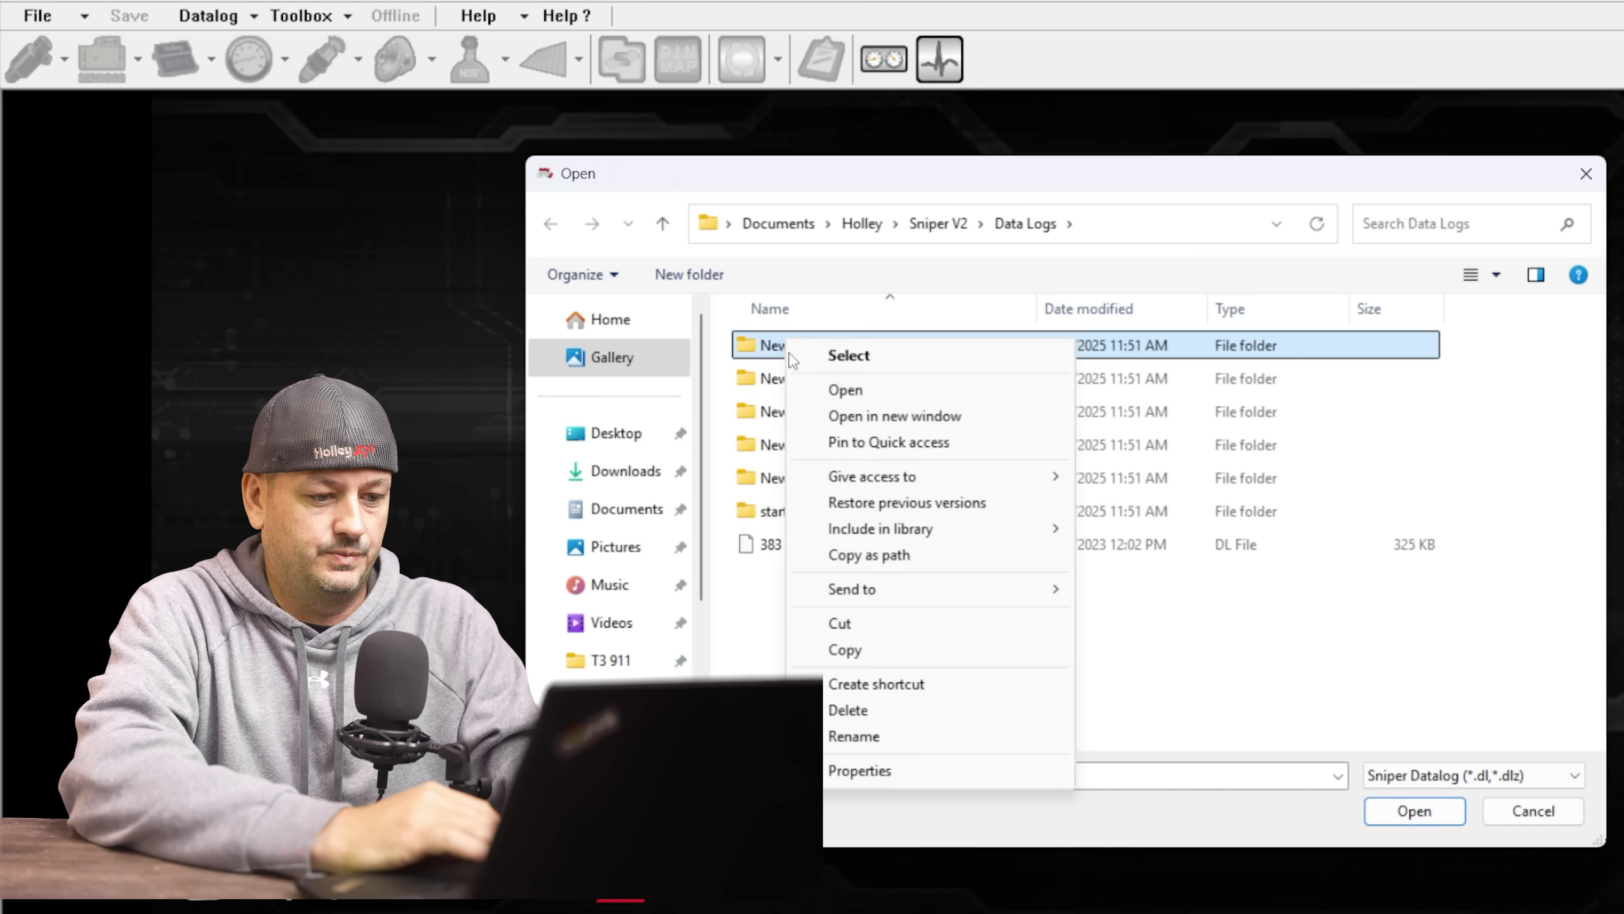
left_click(896, 737)
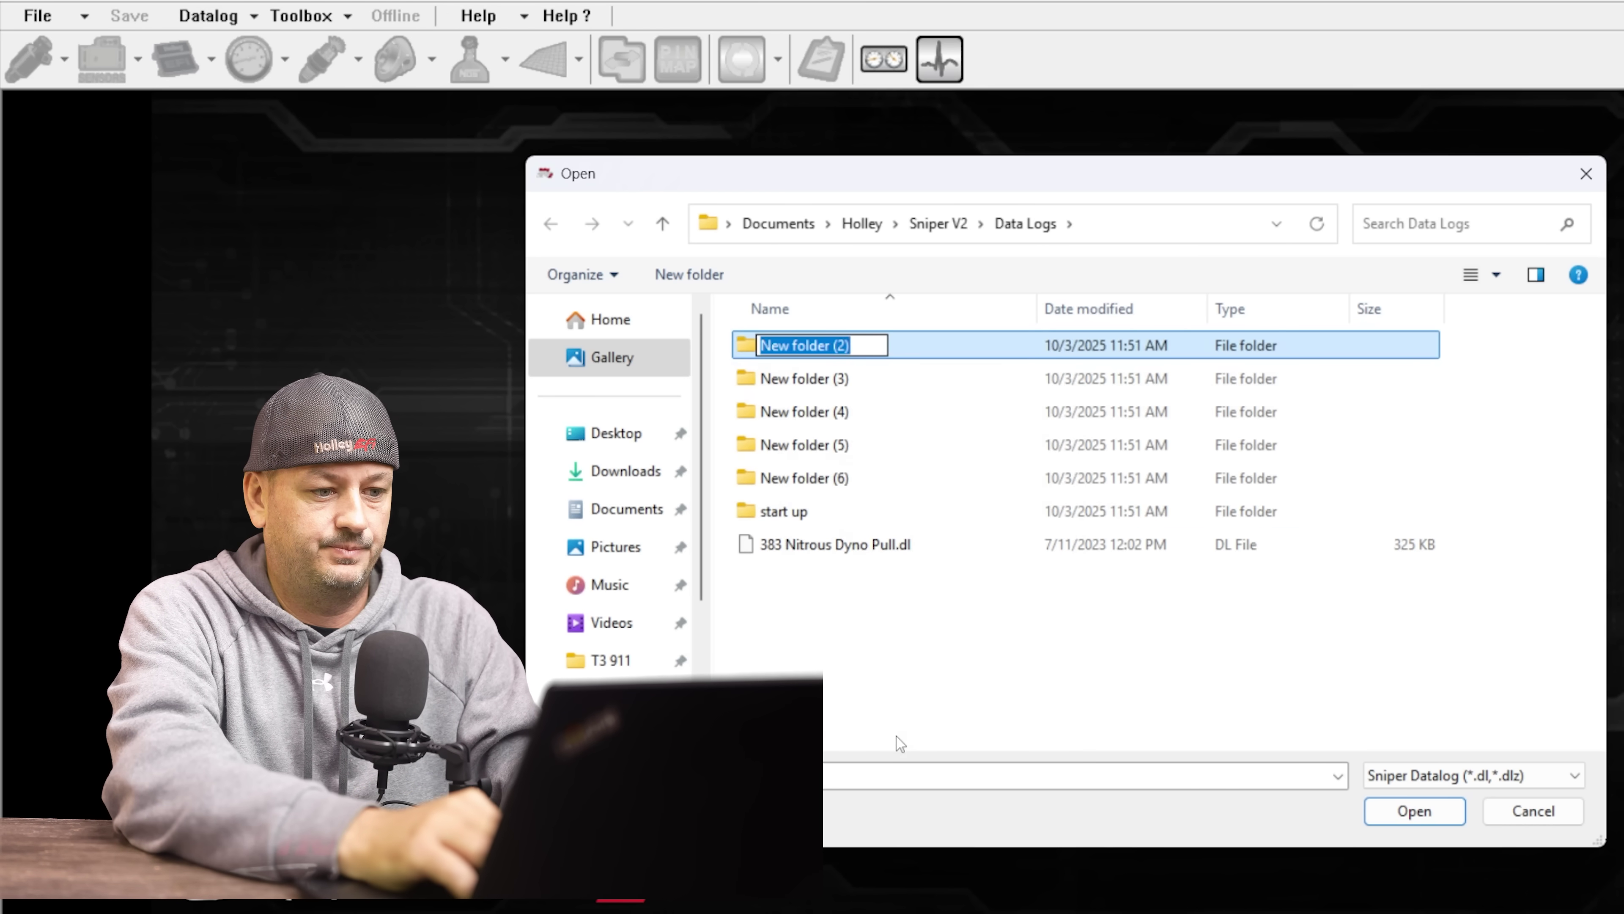
type("warm up")
key("Return")
Rename the next four folders to 'idle park', 'idle driving', 'cruising' and 'tip in'.
right_click(816, 349)
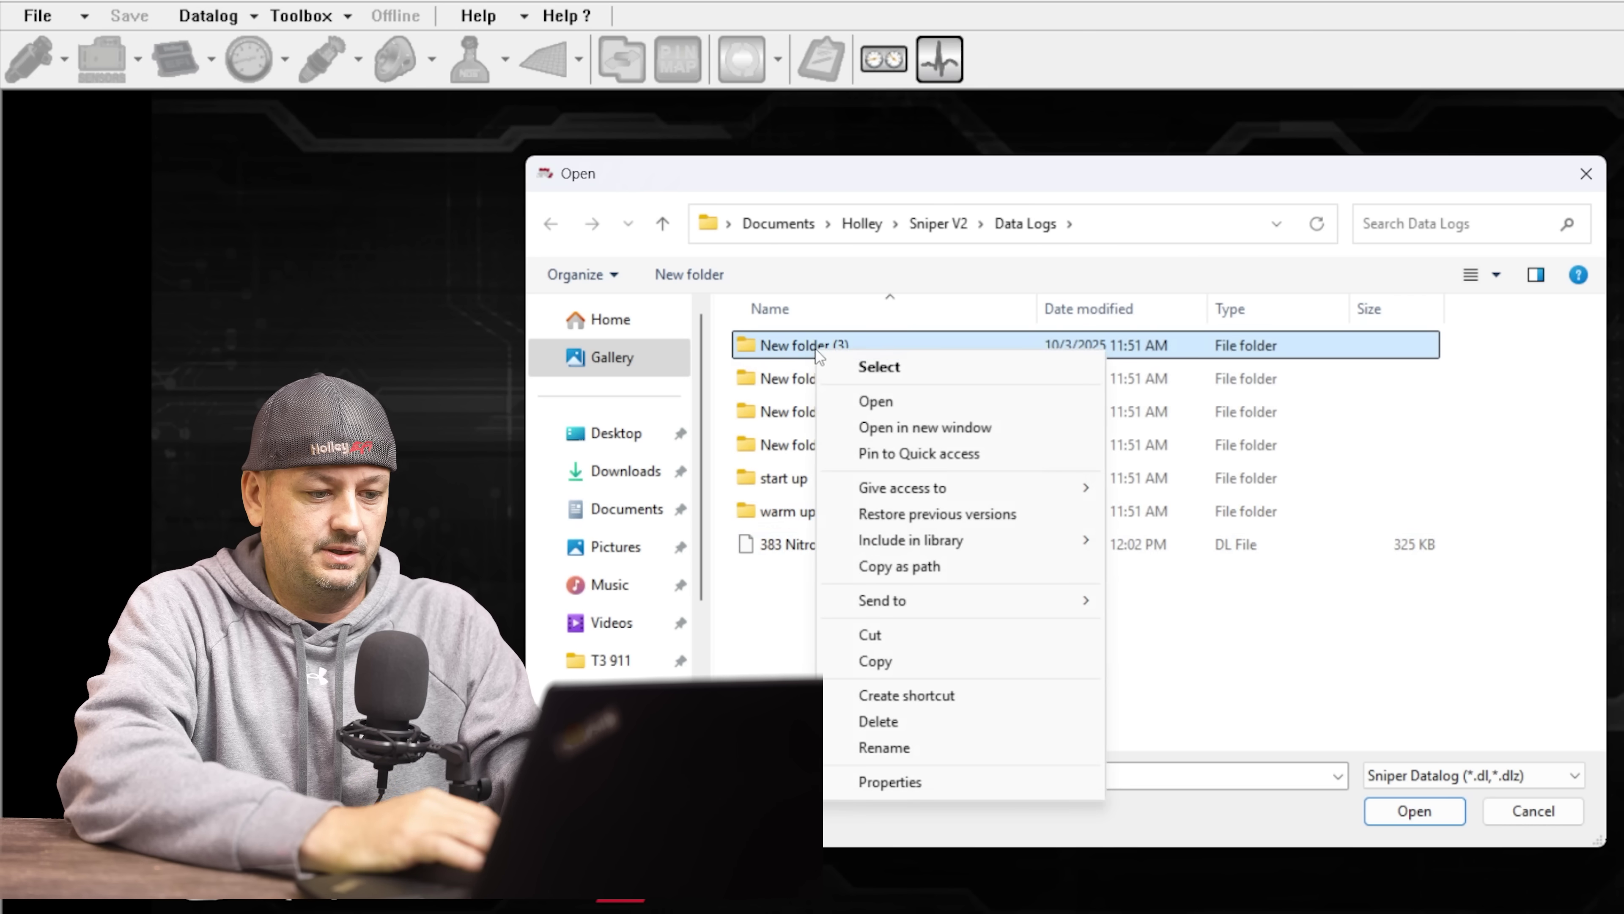
left_click(901, 750)
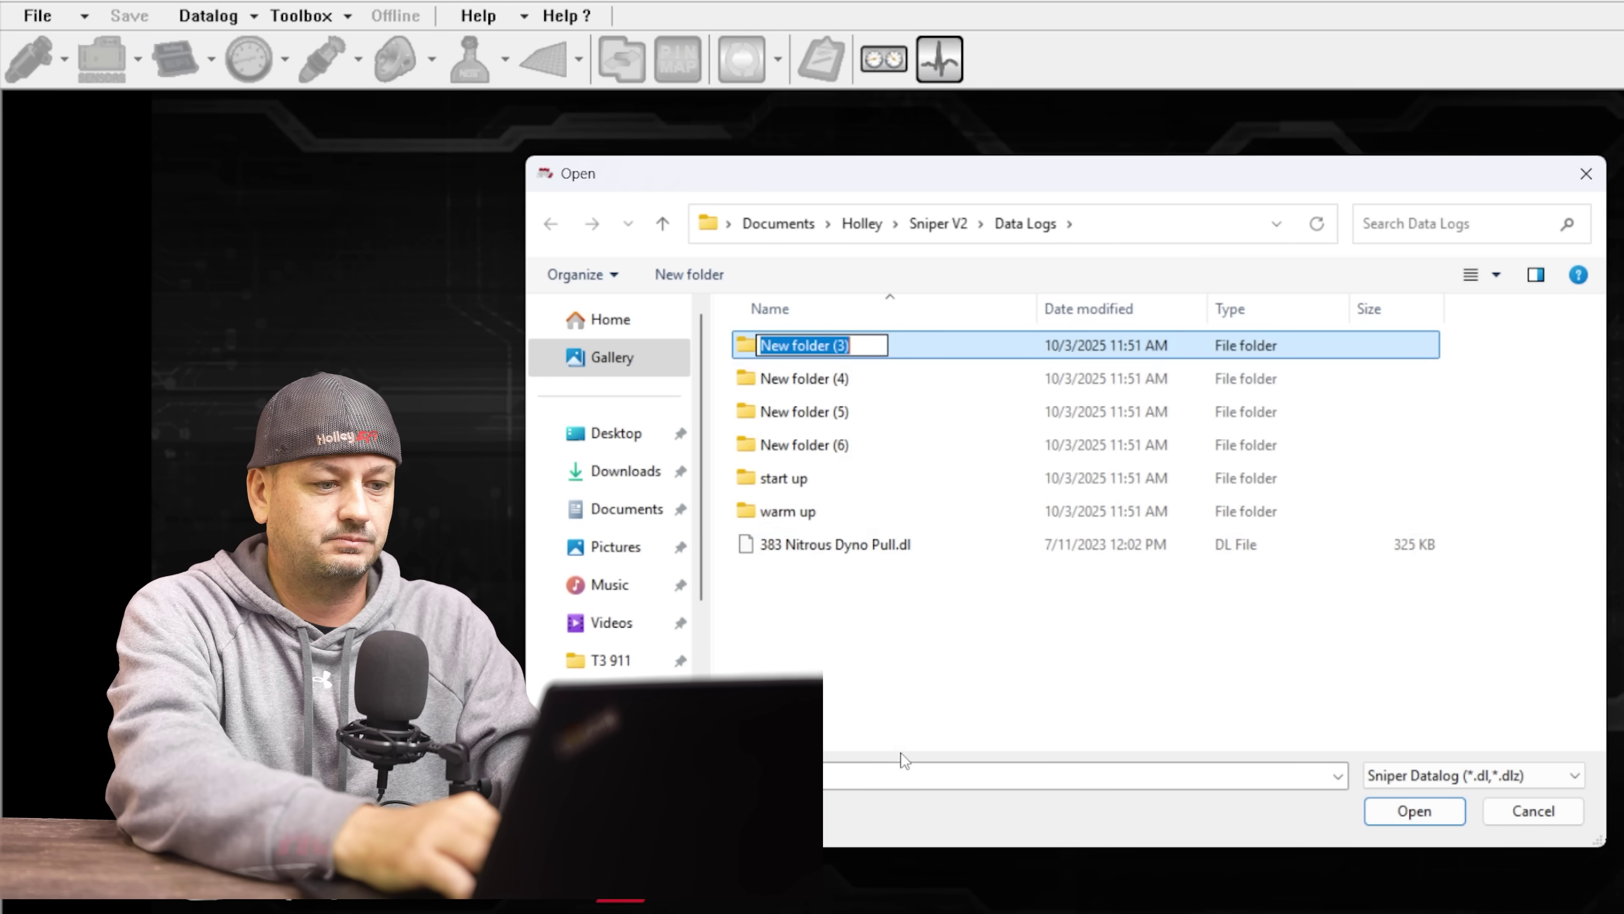
type("idle park")
key("Tab")
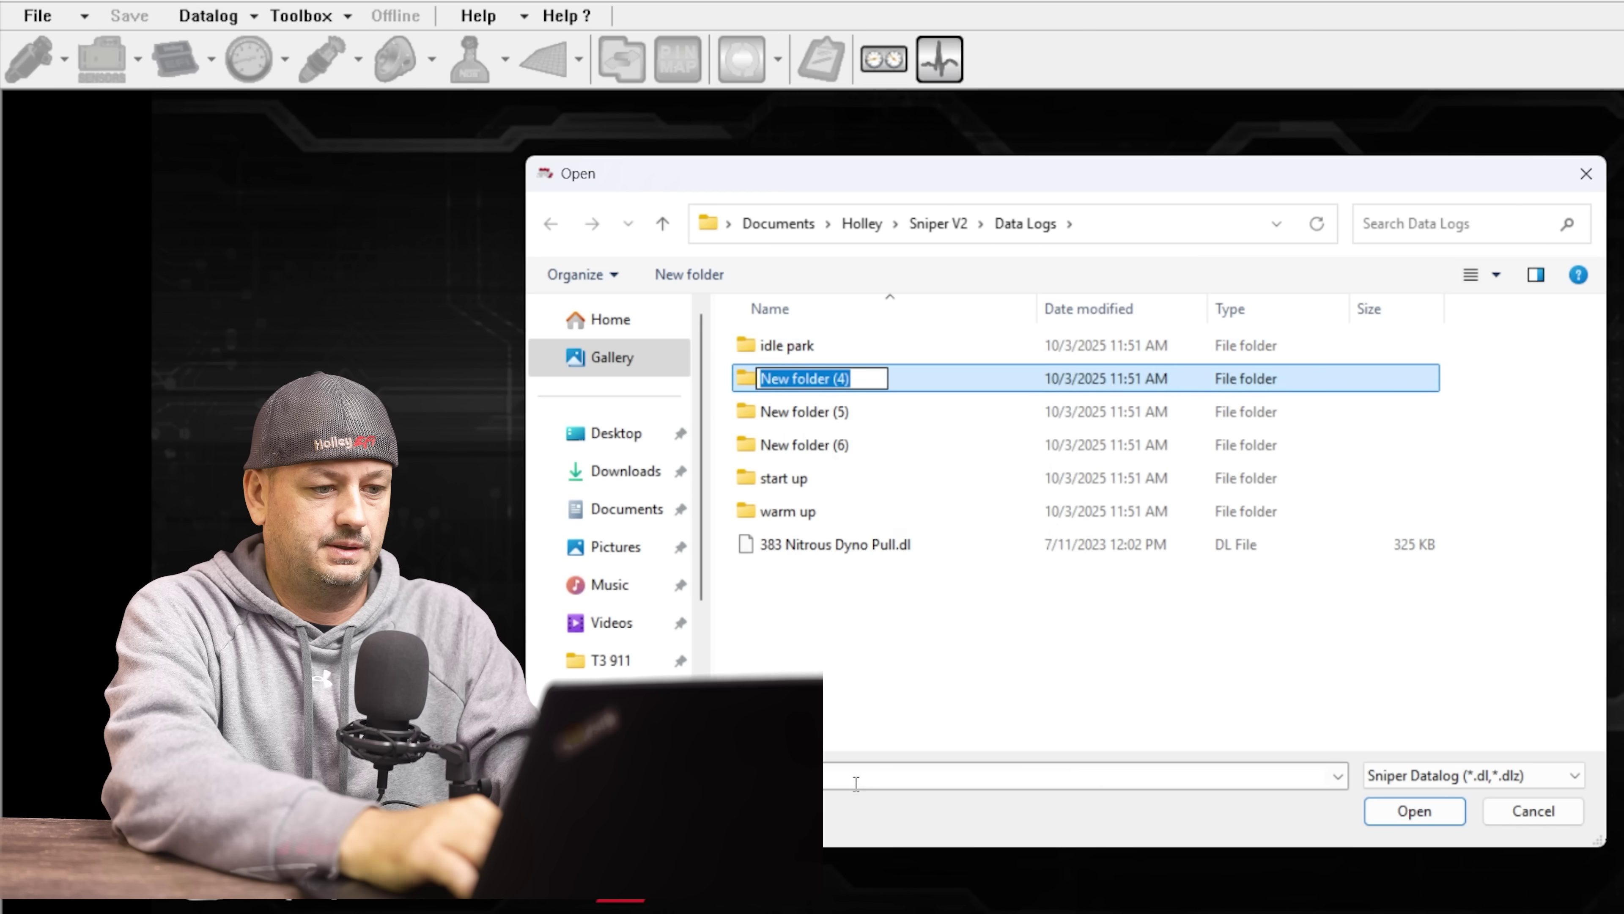
type("idle driving")
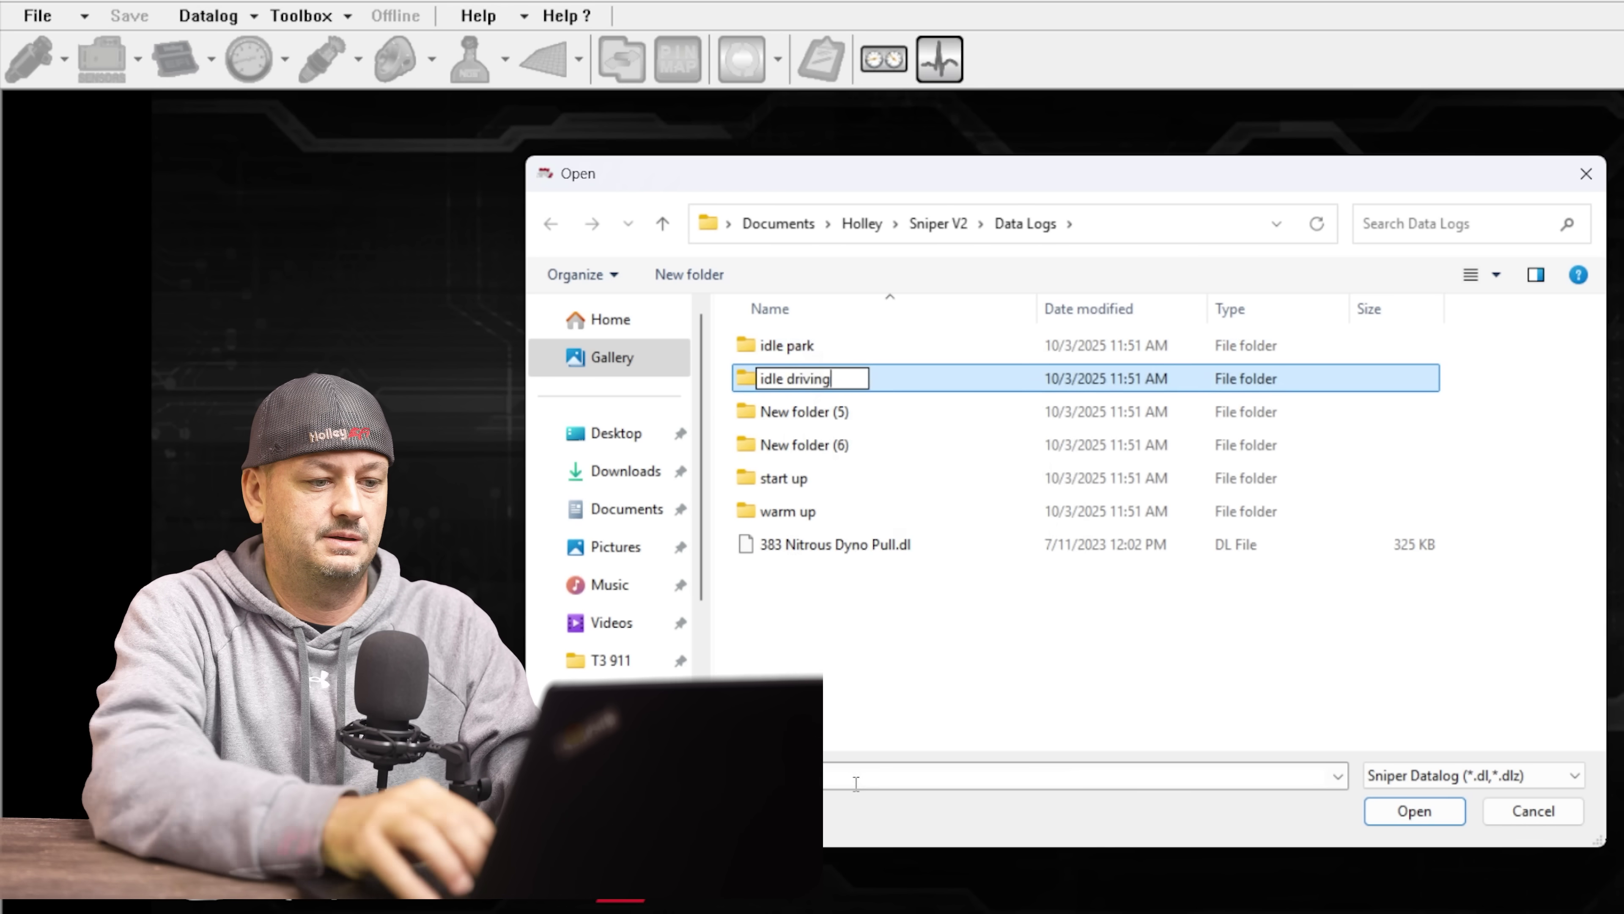
key("Tab")
type("cruising")
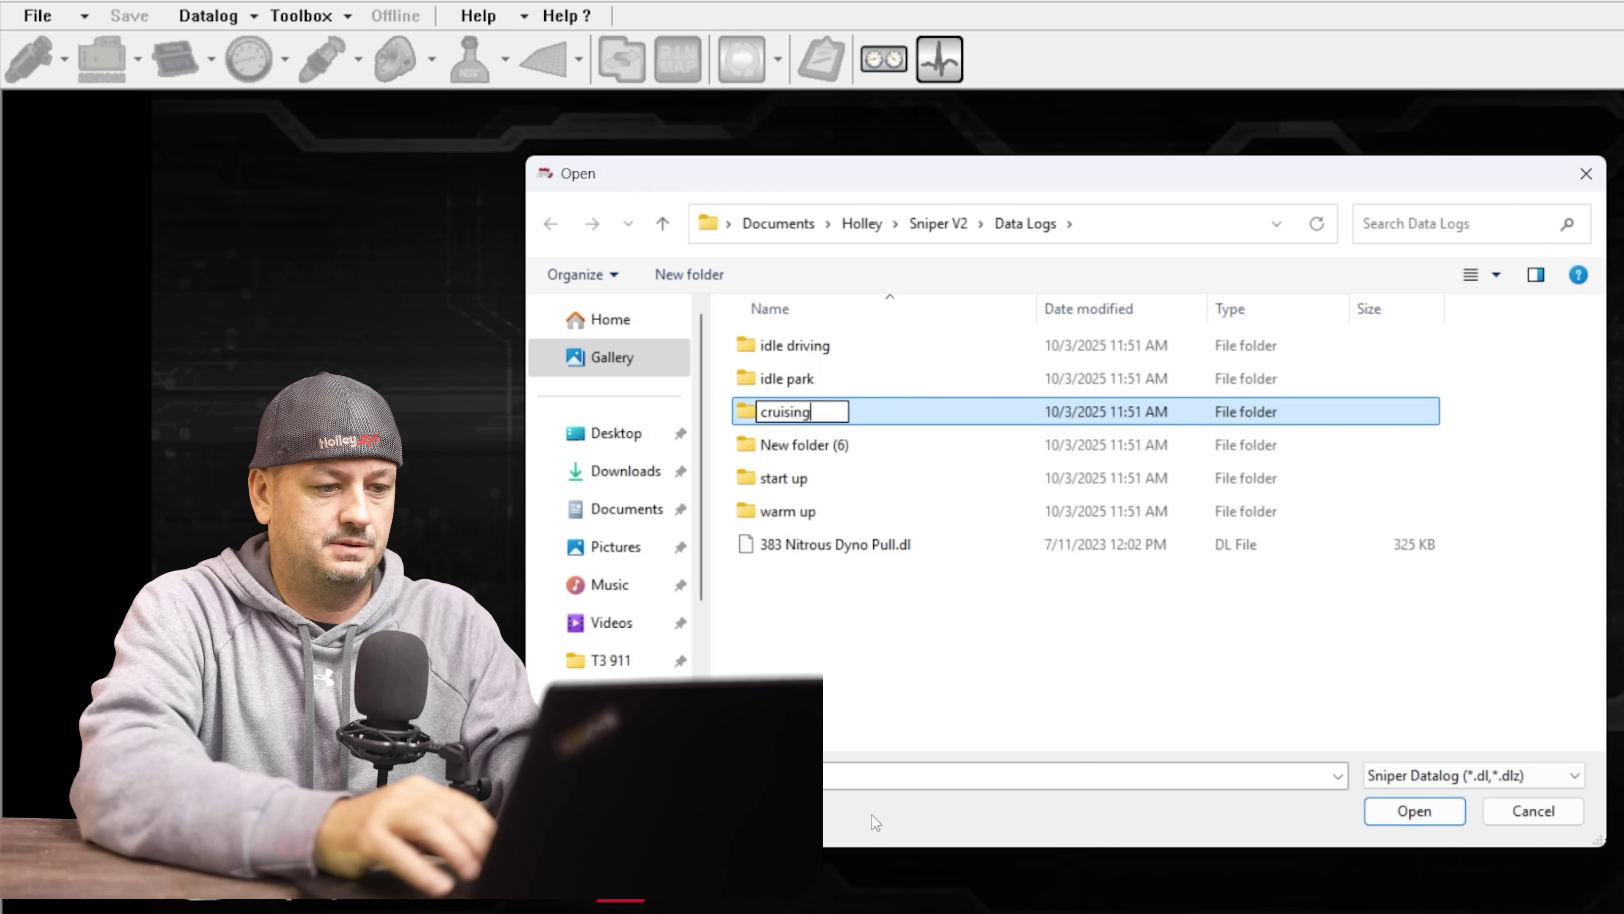
key("Tab")
type("tip in")
key("Return")
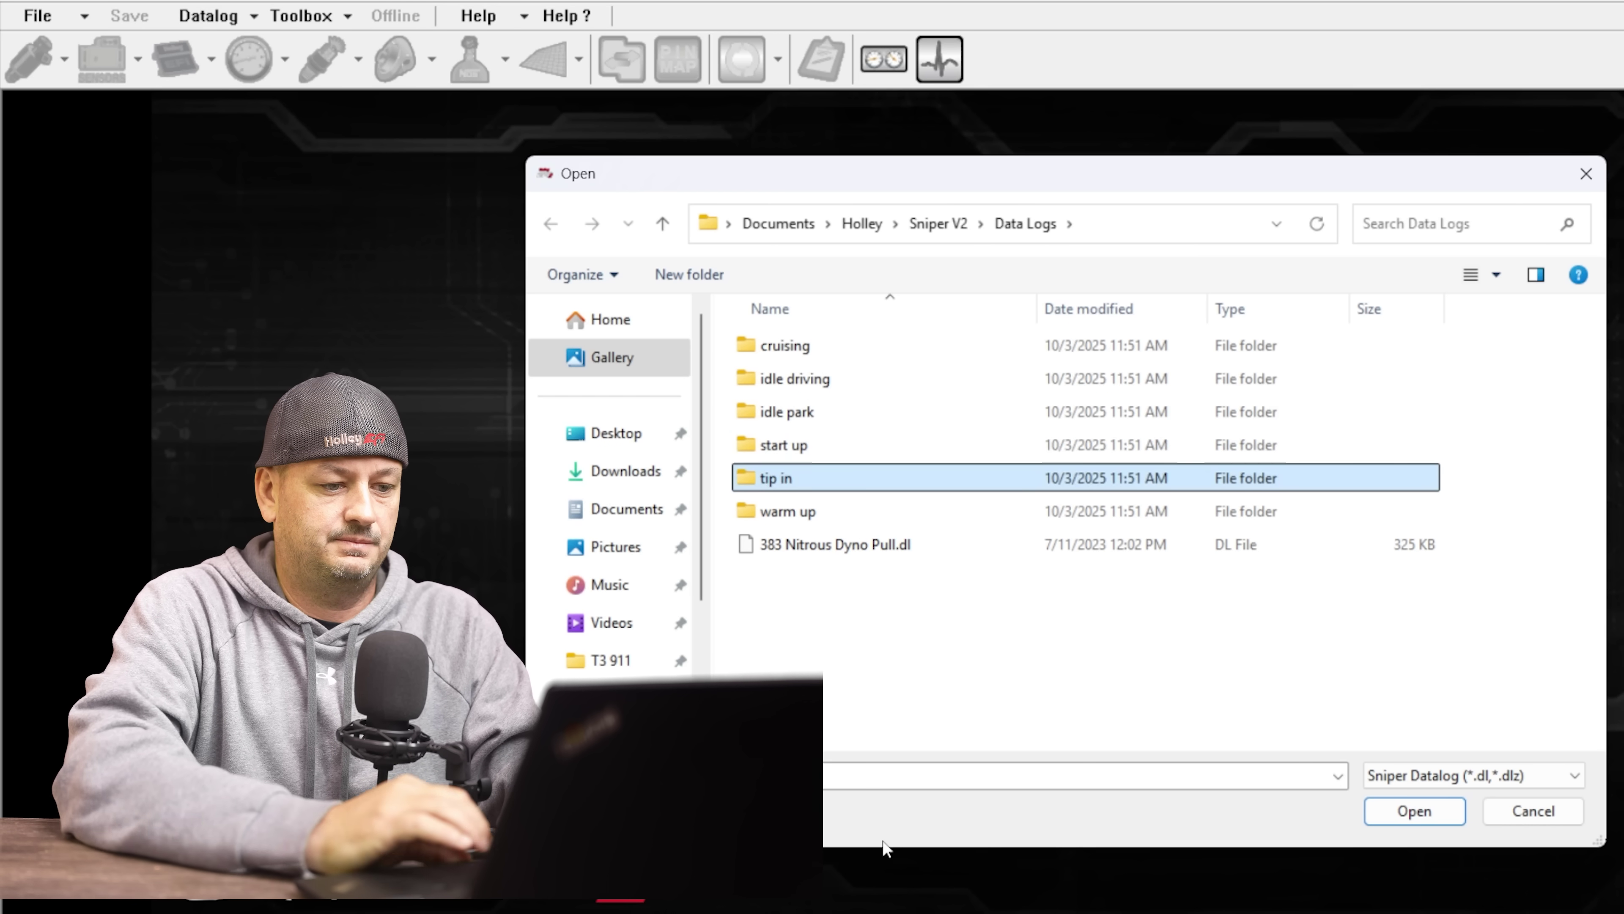
Add a seventh folder named 'full throttle', then open the cruising folder.
left_click(690, 274)
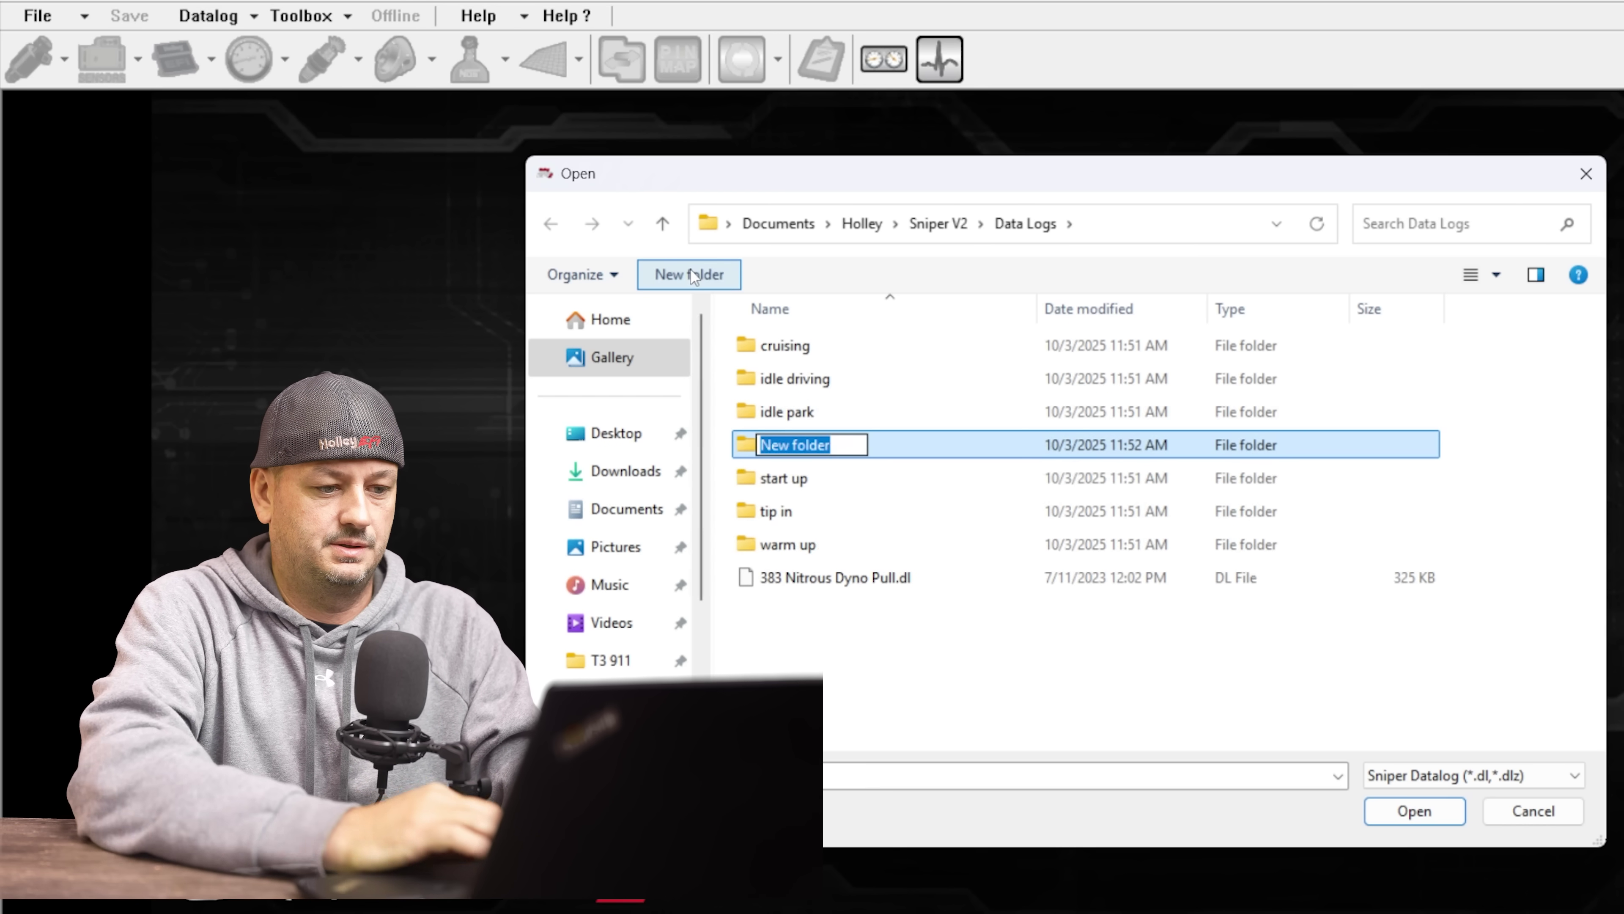
type("full throt")
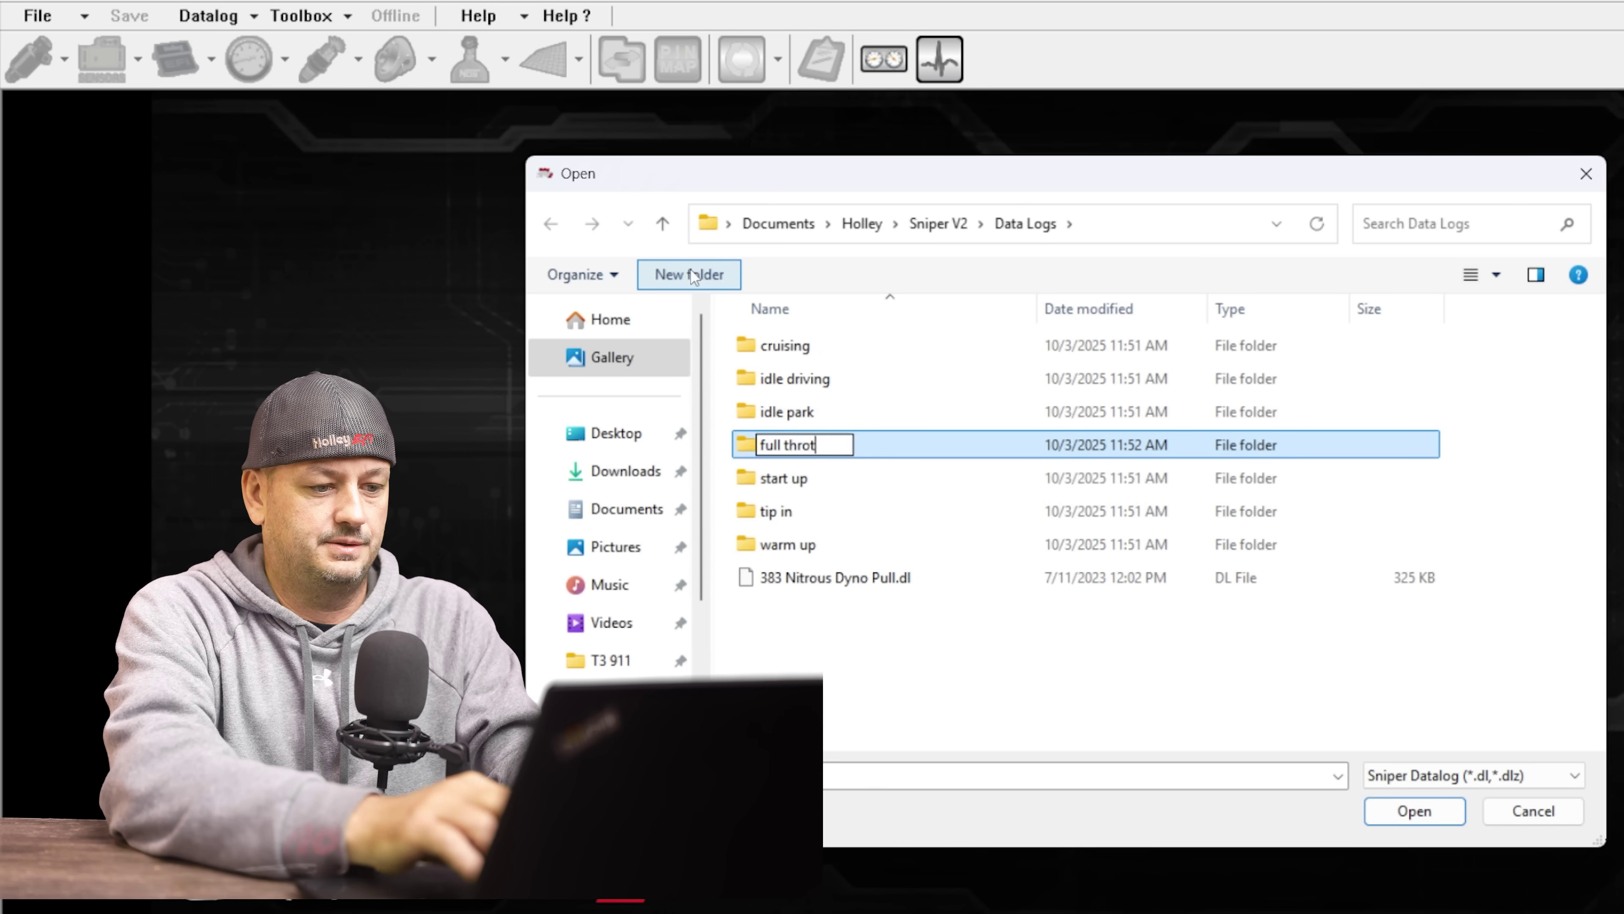
type("tle")
key("Return")
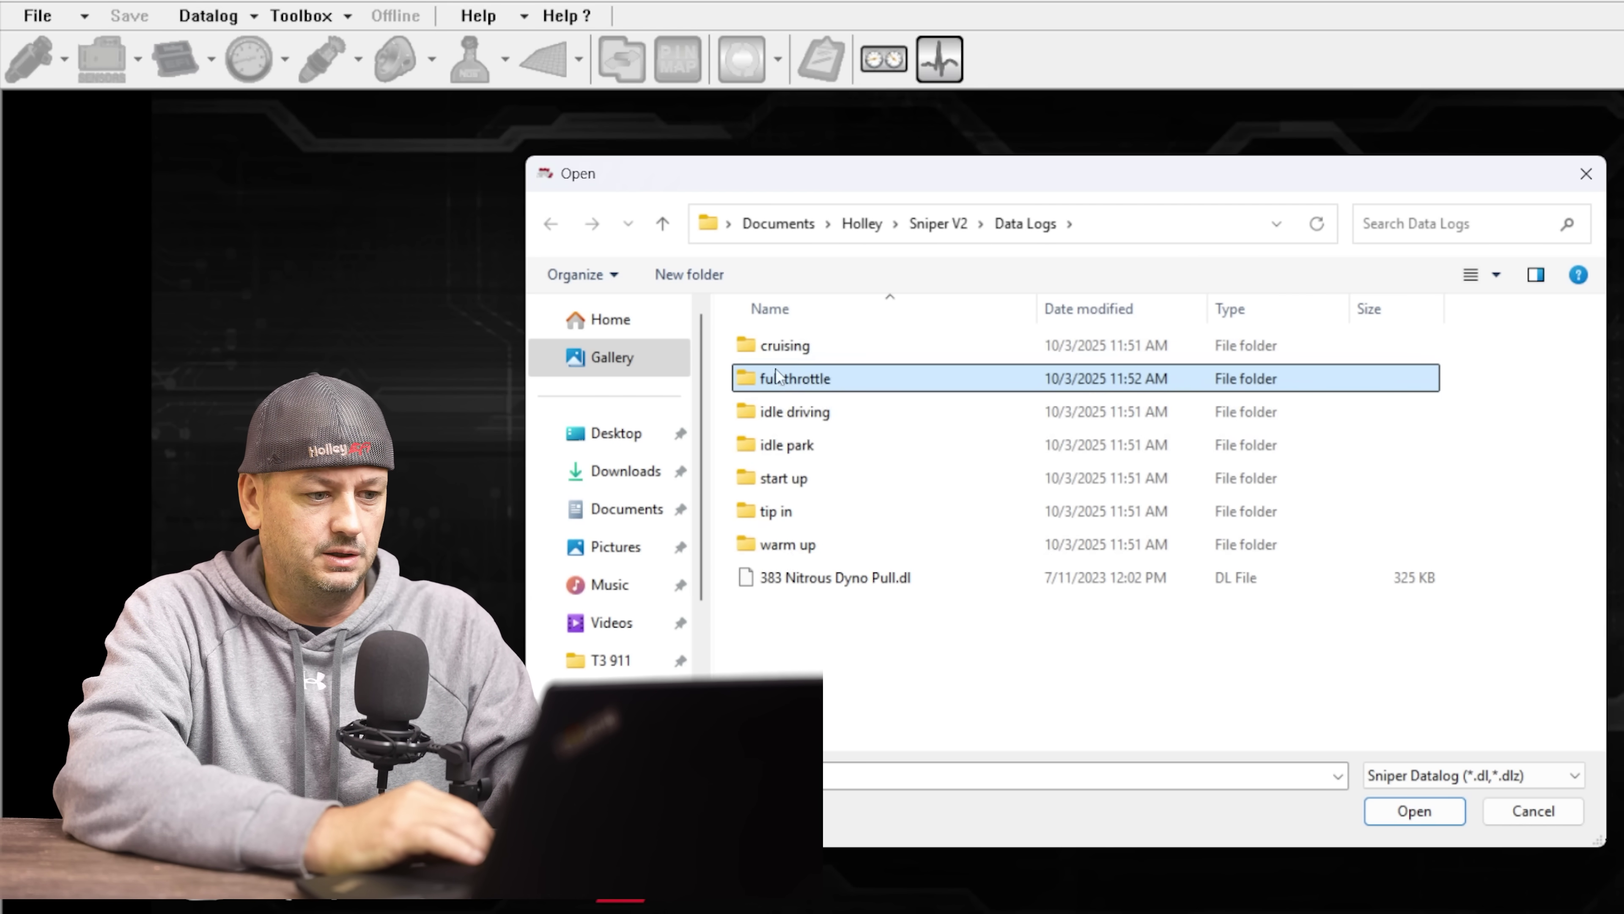
double_click(756, 352)
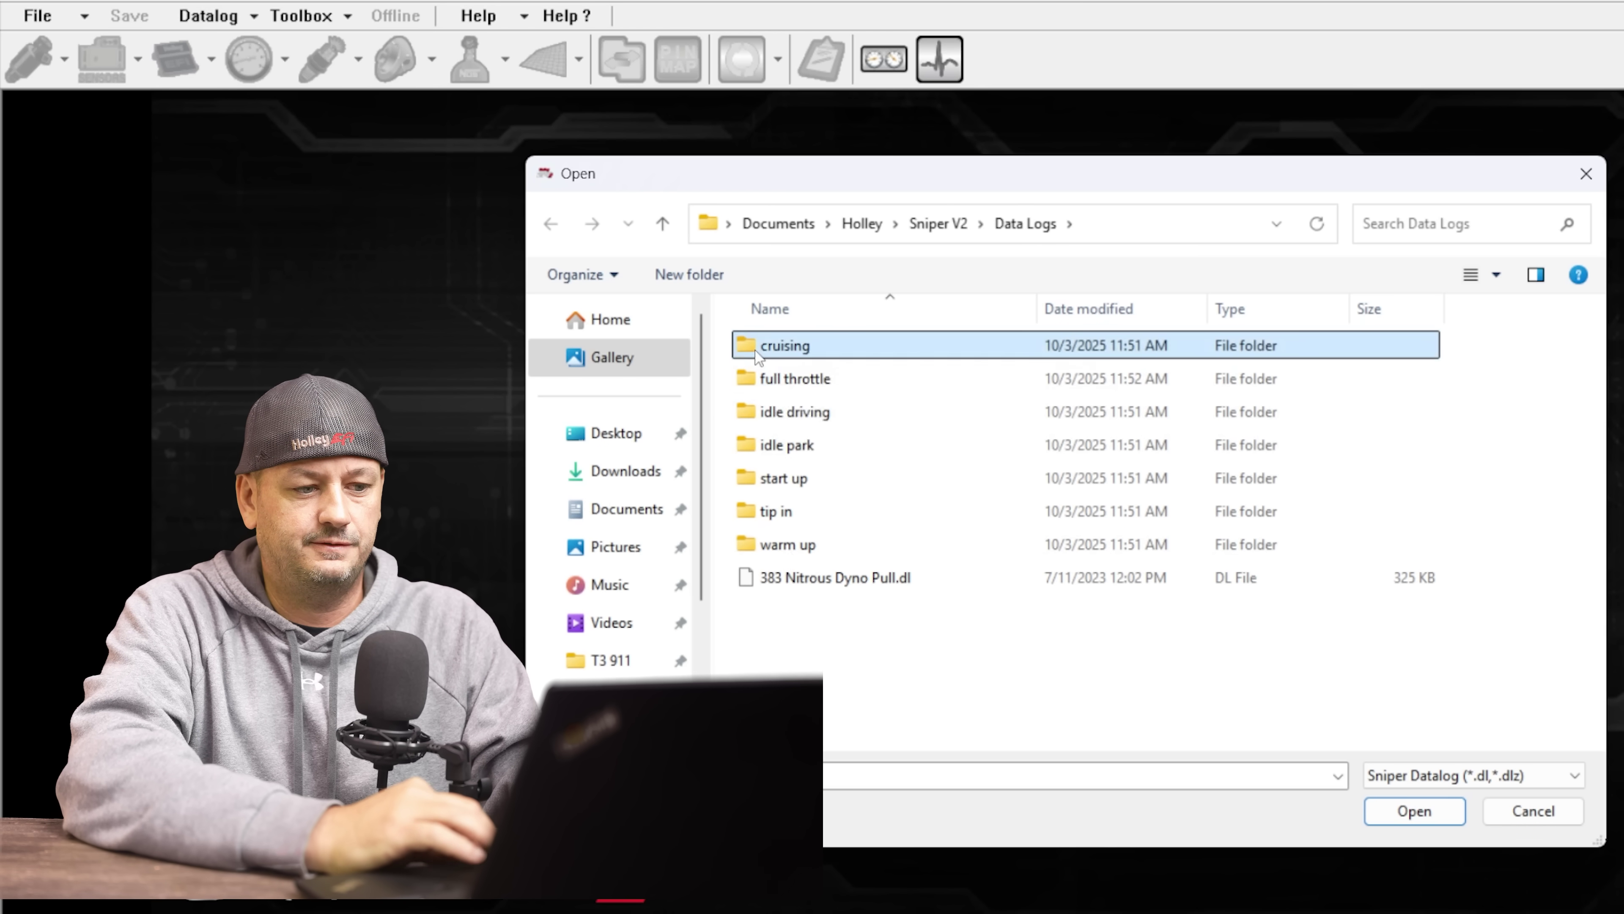
Inside the cruising folder, make a new folder named '2to3k rpm'.
left_click(737, 275)
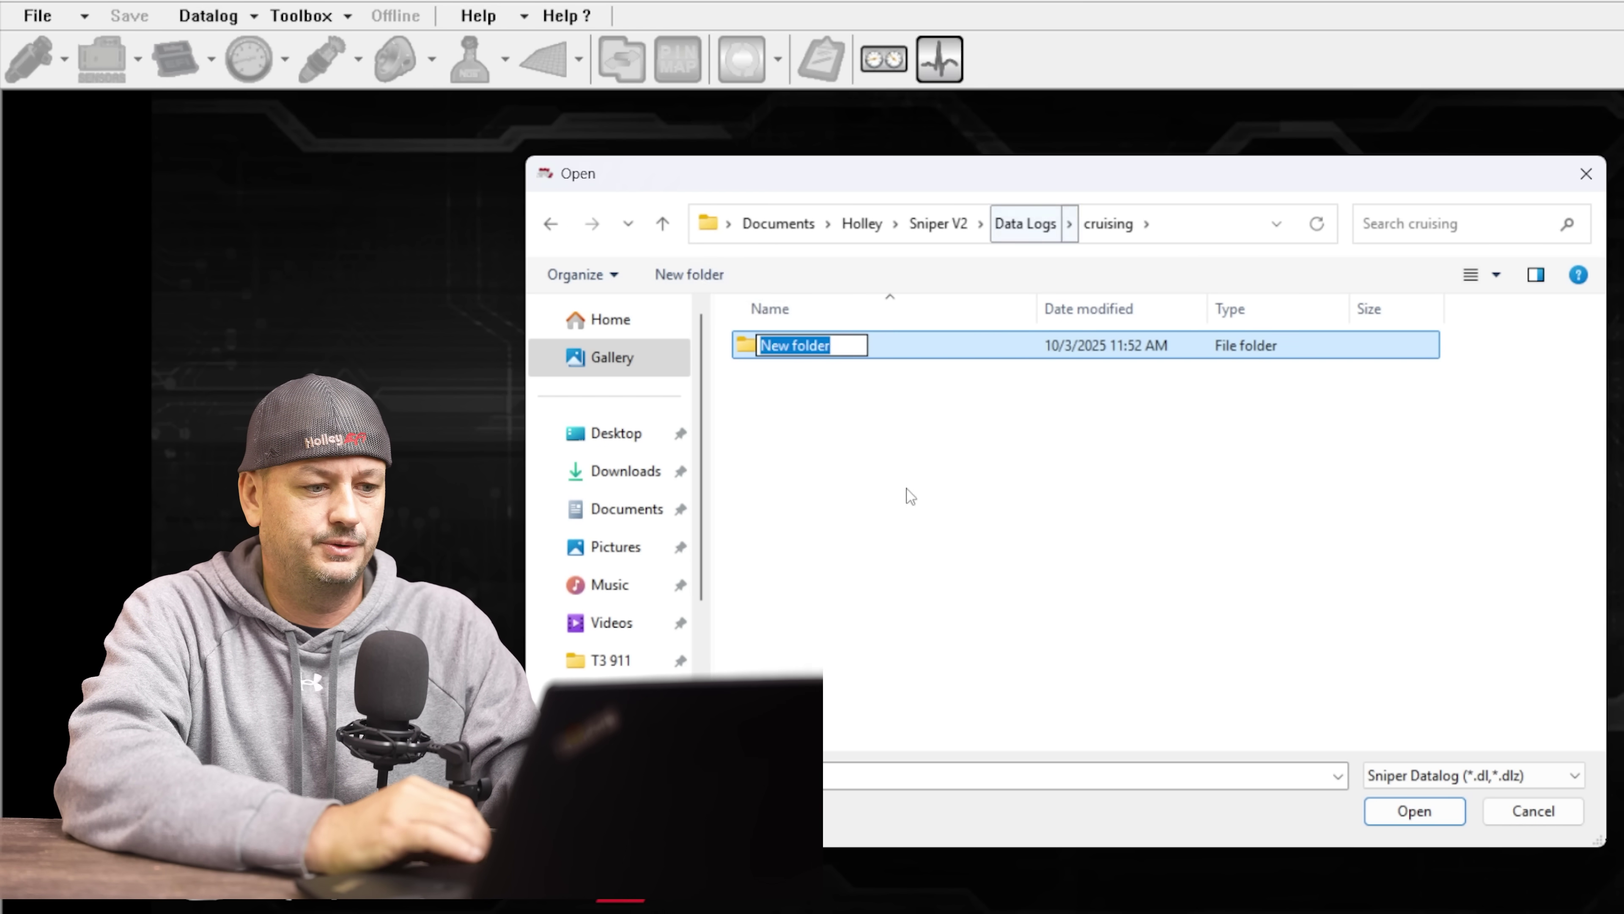
type("2")
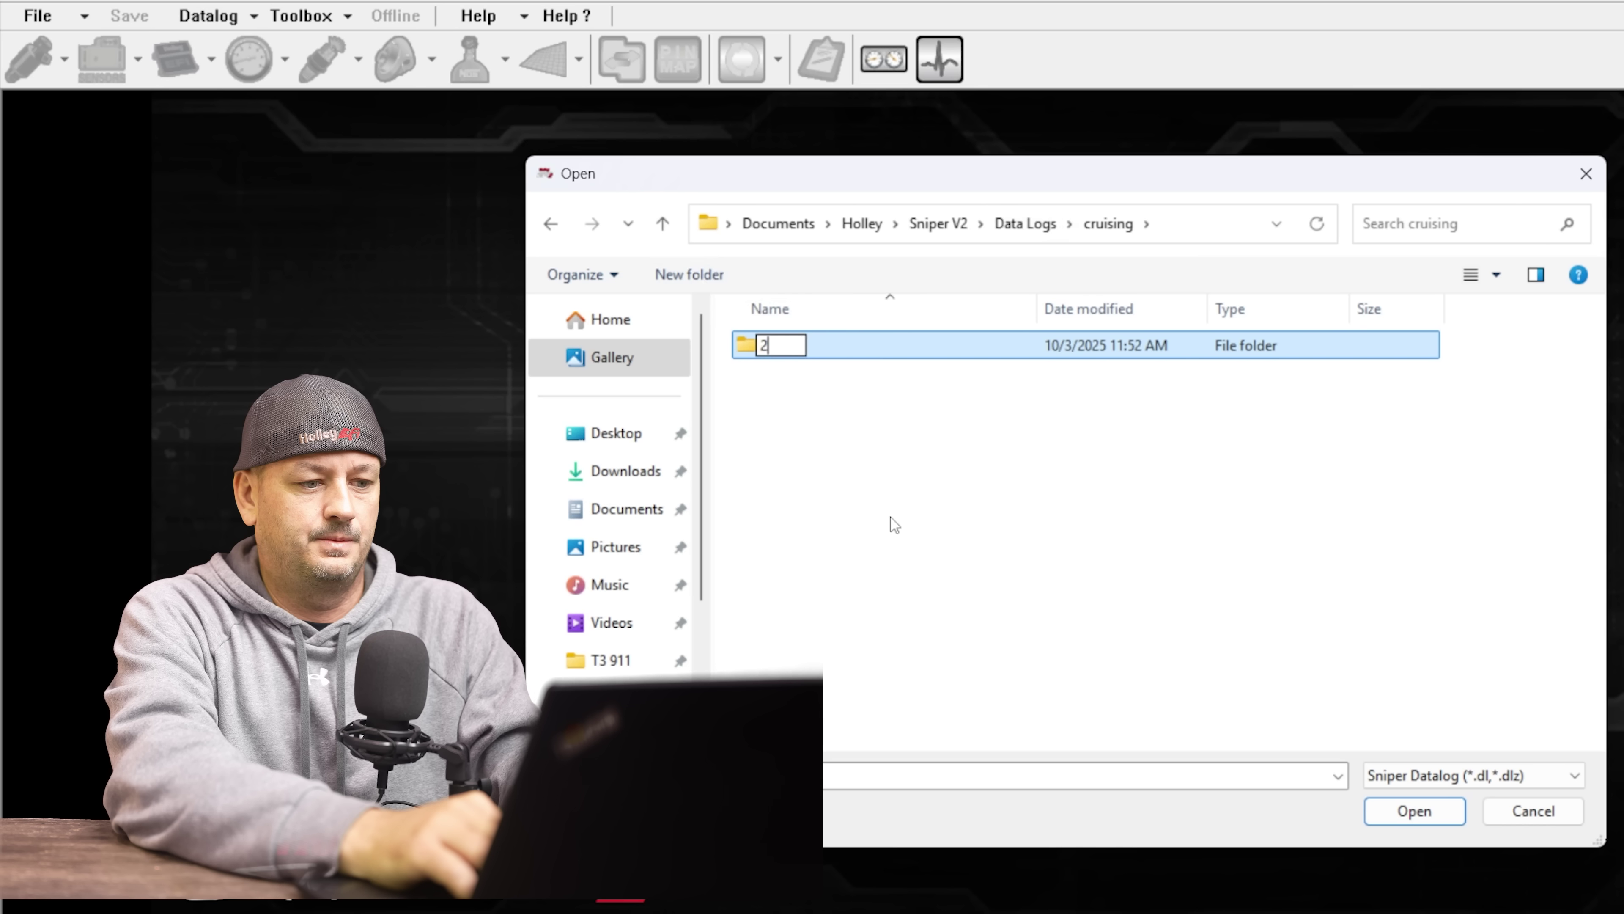
type("to3k rpm")
key("Return")
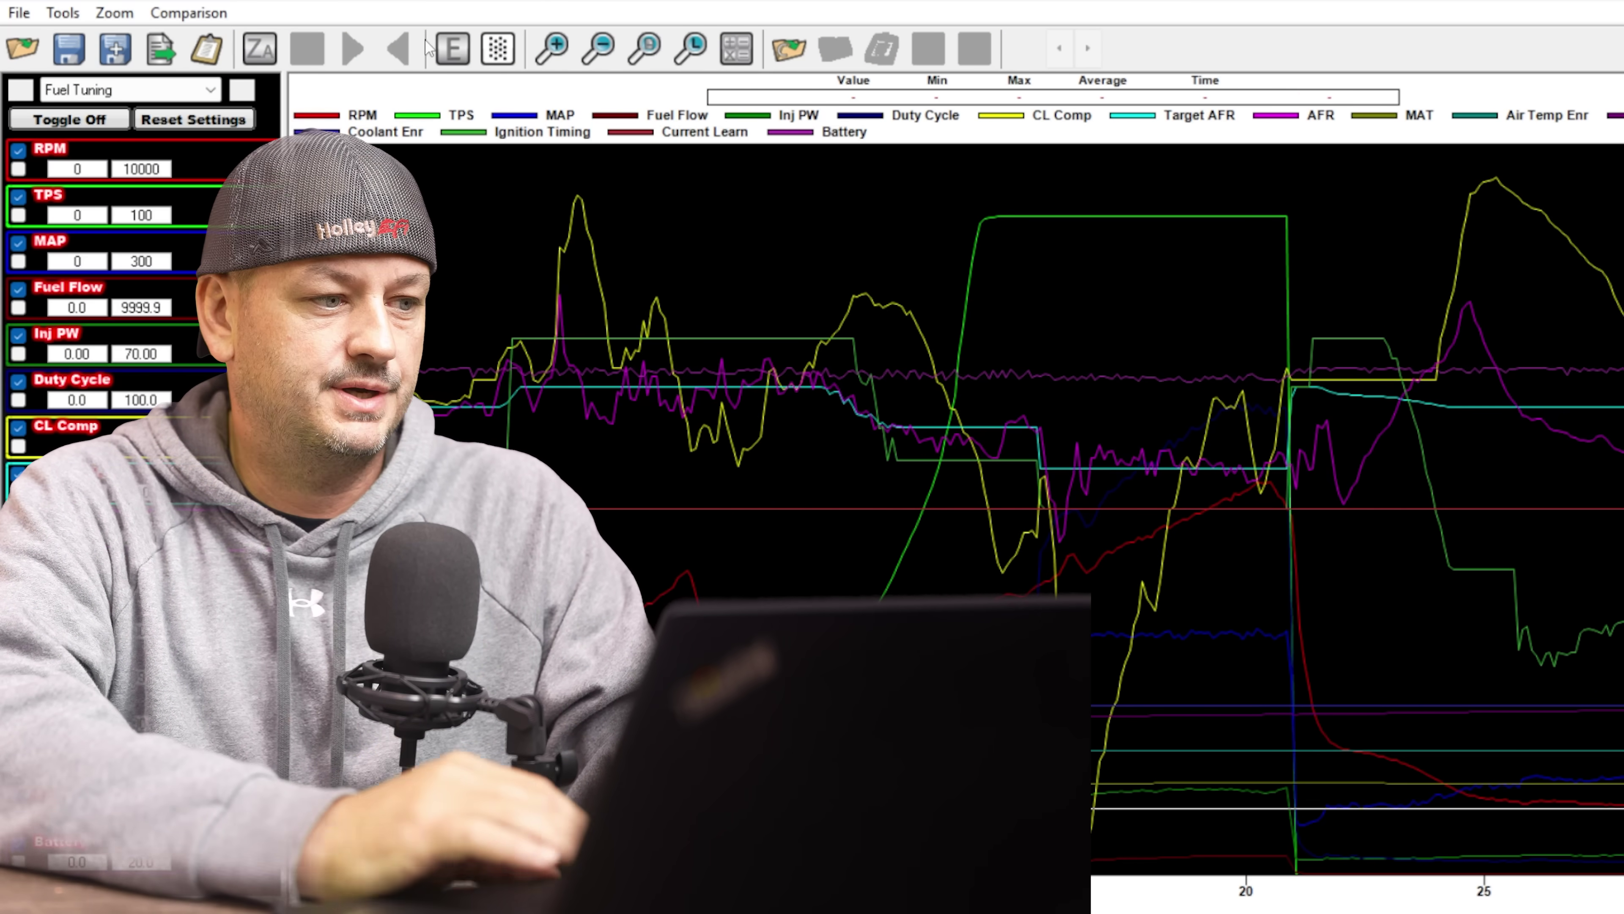
Save As into the full throttle folder, naming the log '383 nitrous dyno pull 1204hp'.
left_click(19, 13)
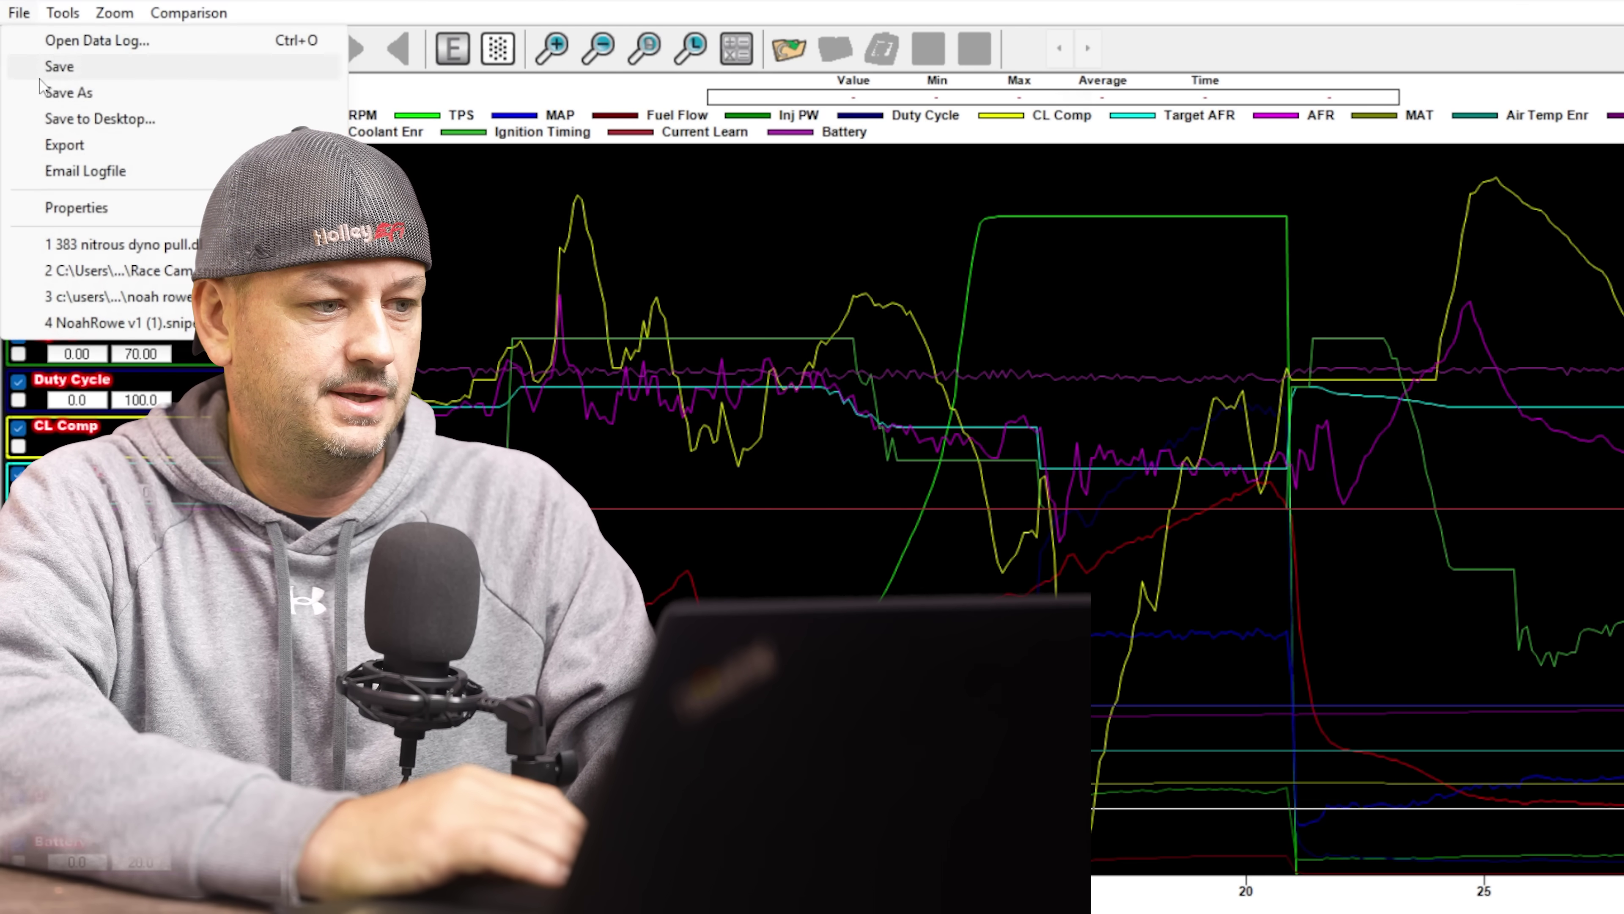
left_click(65, 93)
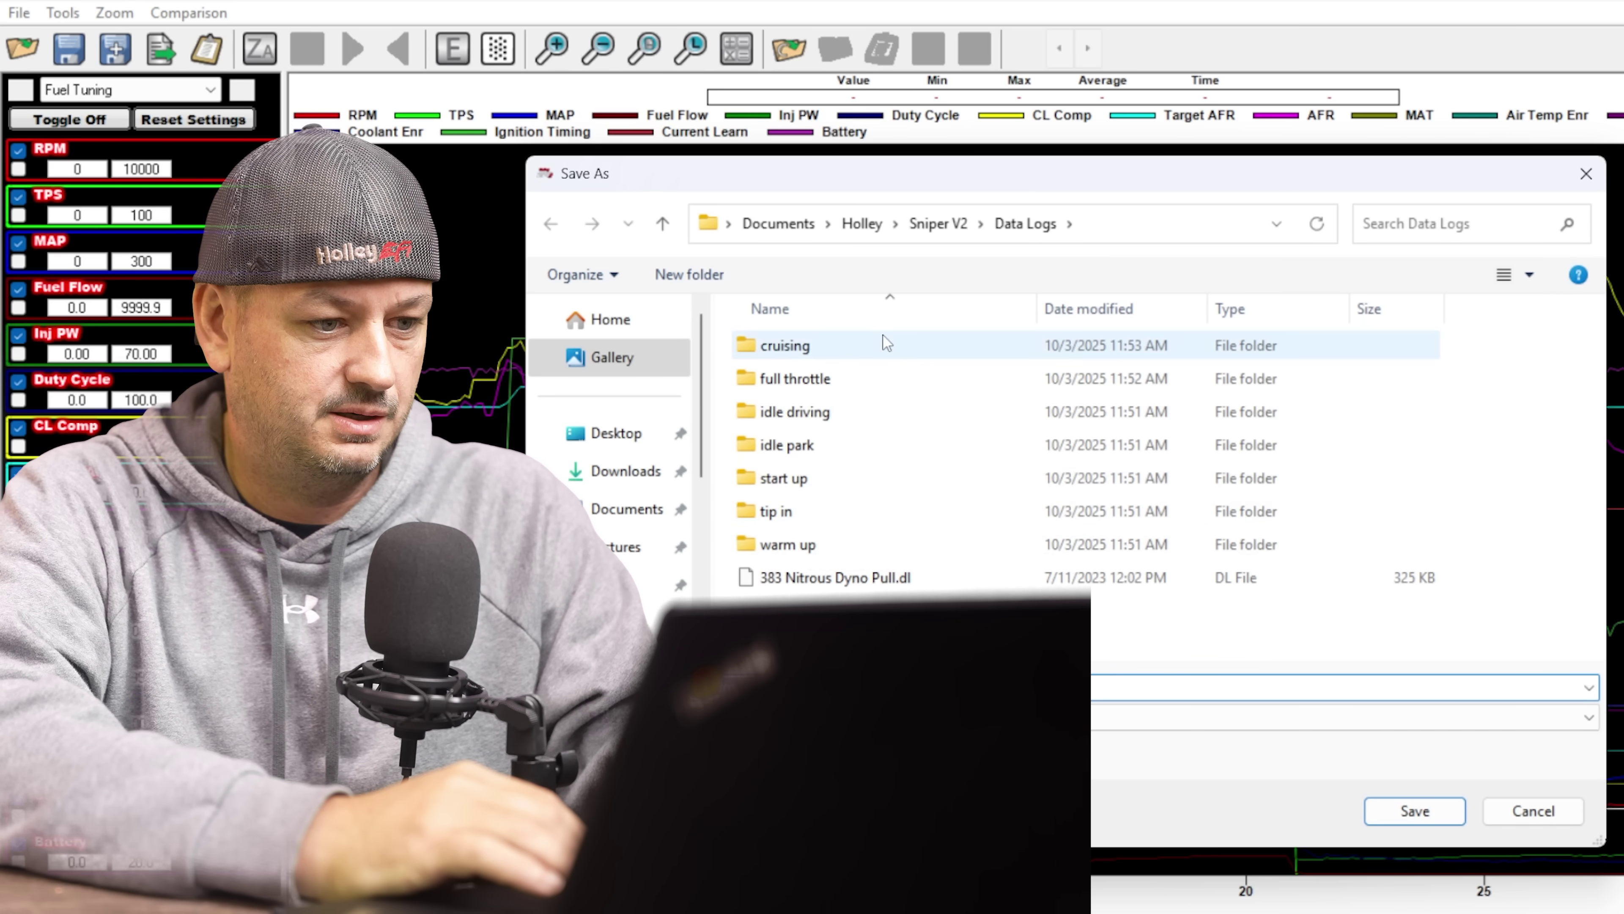
double_click(781, 379)
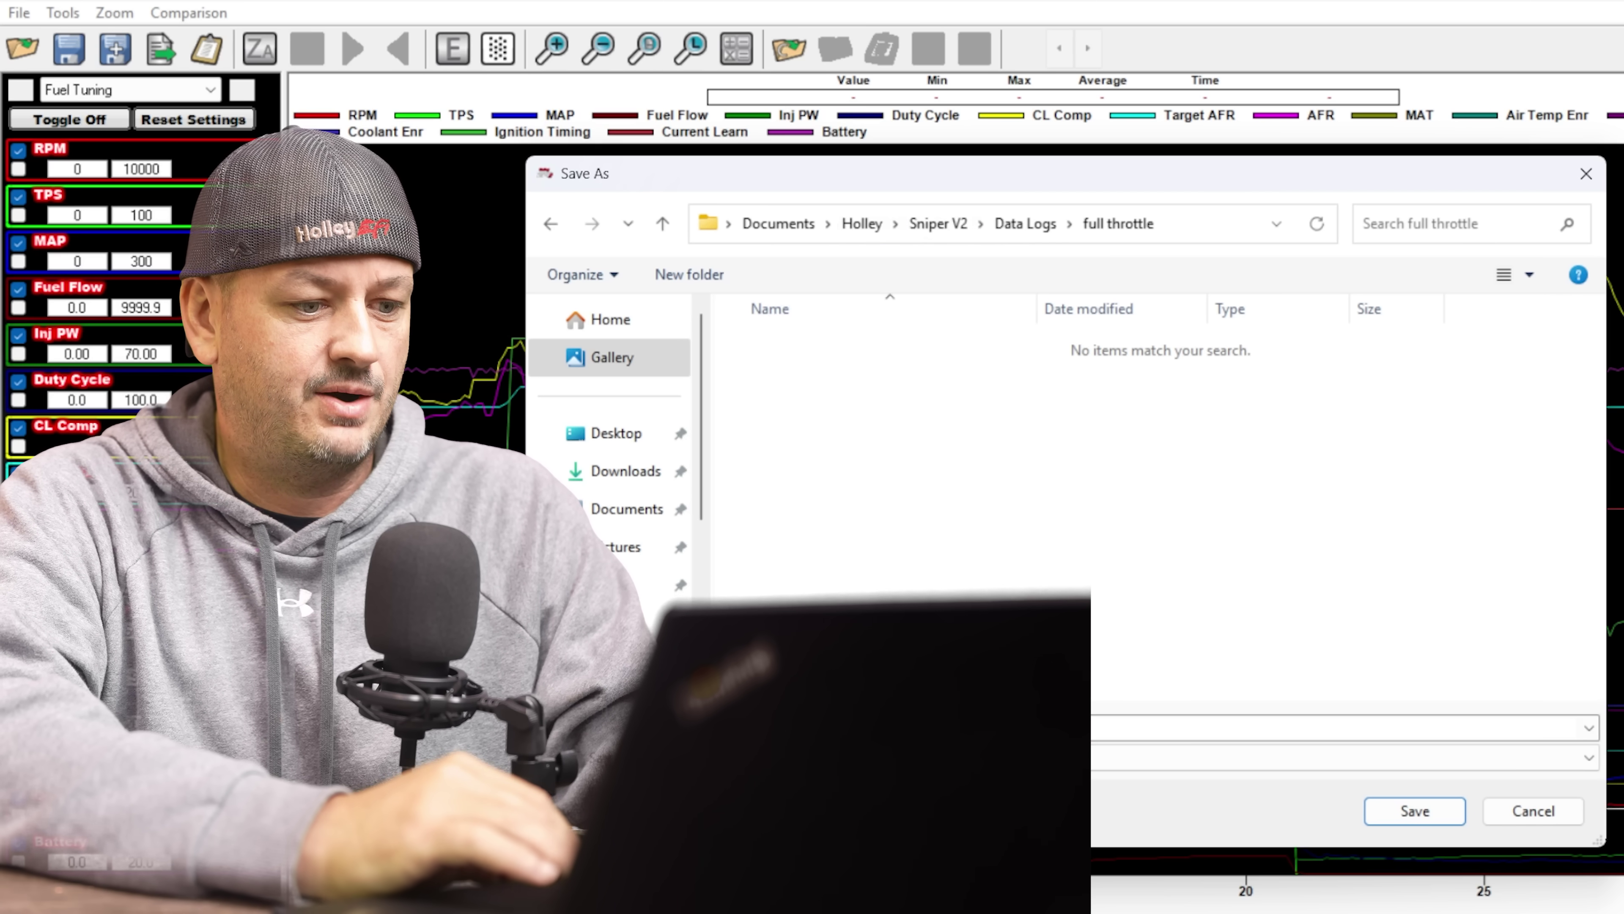
left_click(1343, 727)
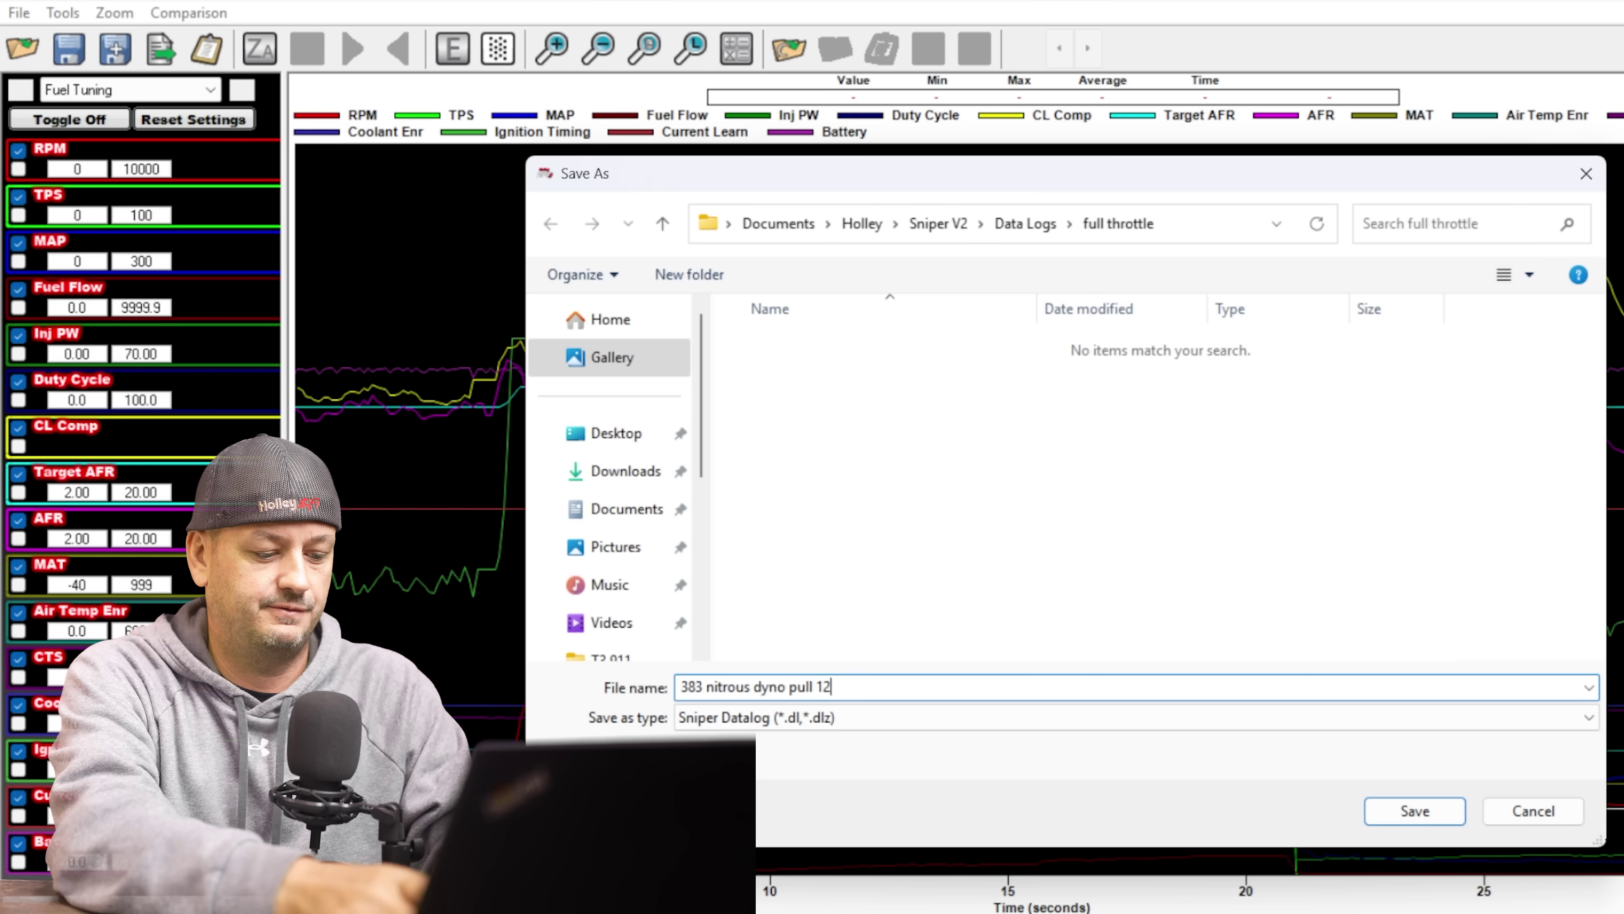
type("04hp")
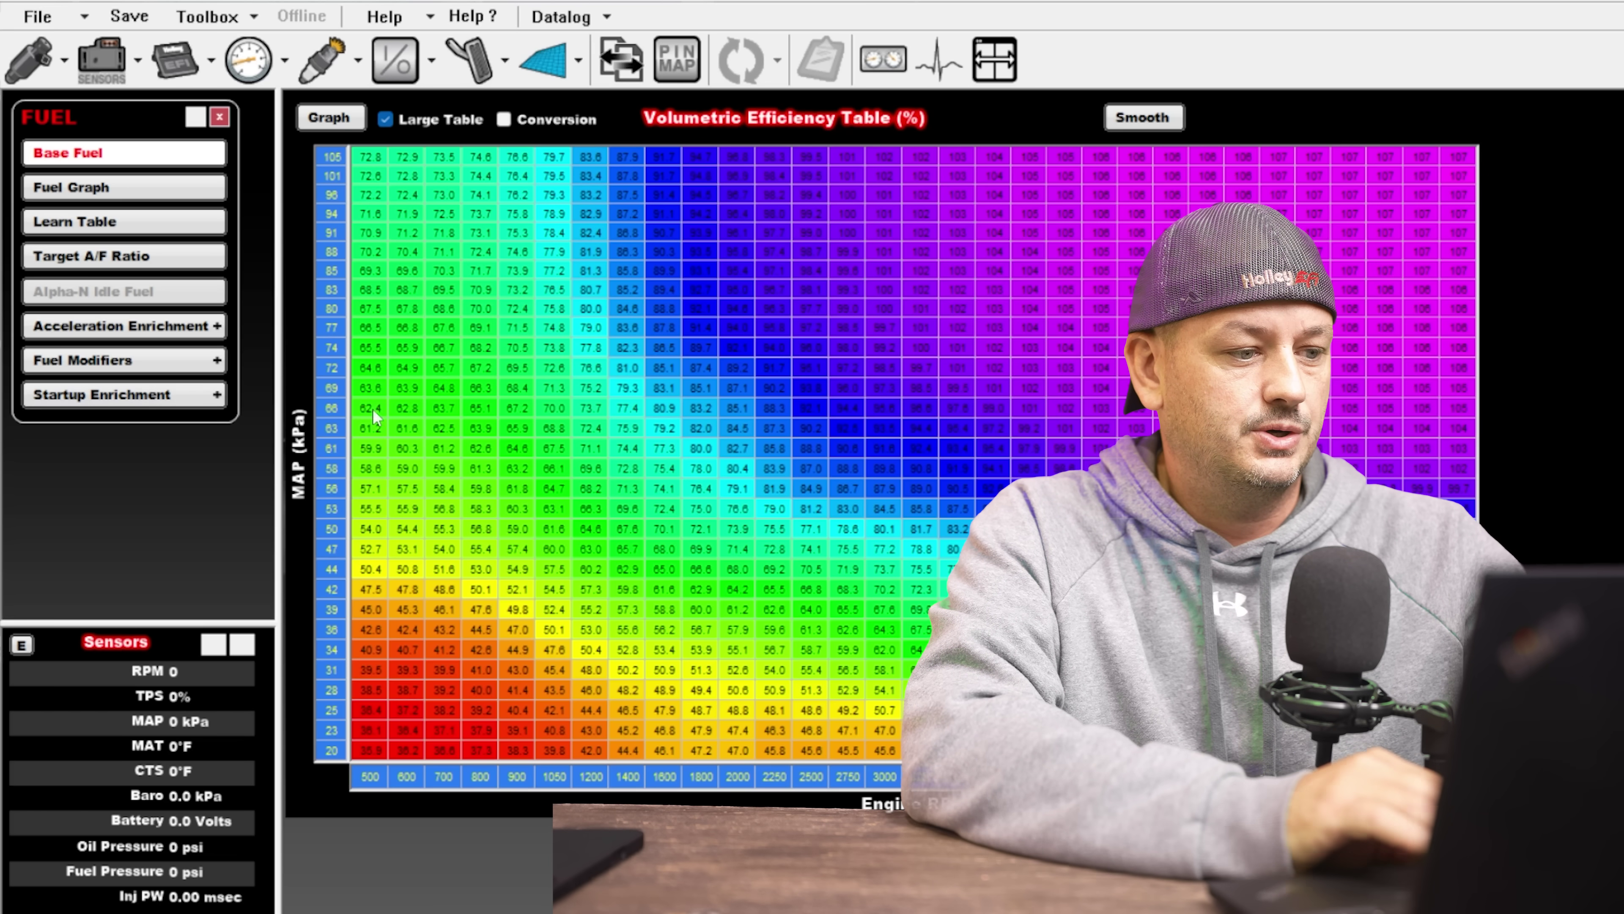
Open 11.0.dl from finished crap > Full Throttle Target AFR in the datalogger.
left_click(566, 16)
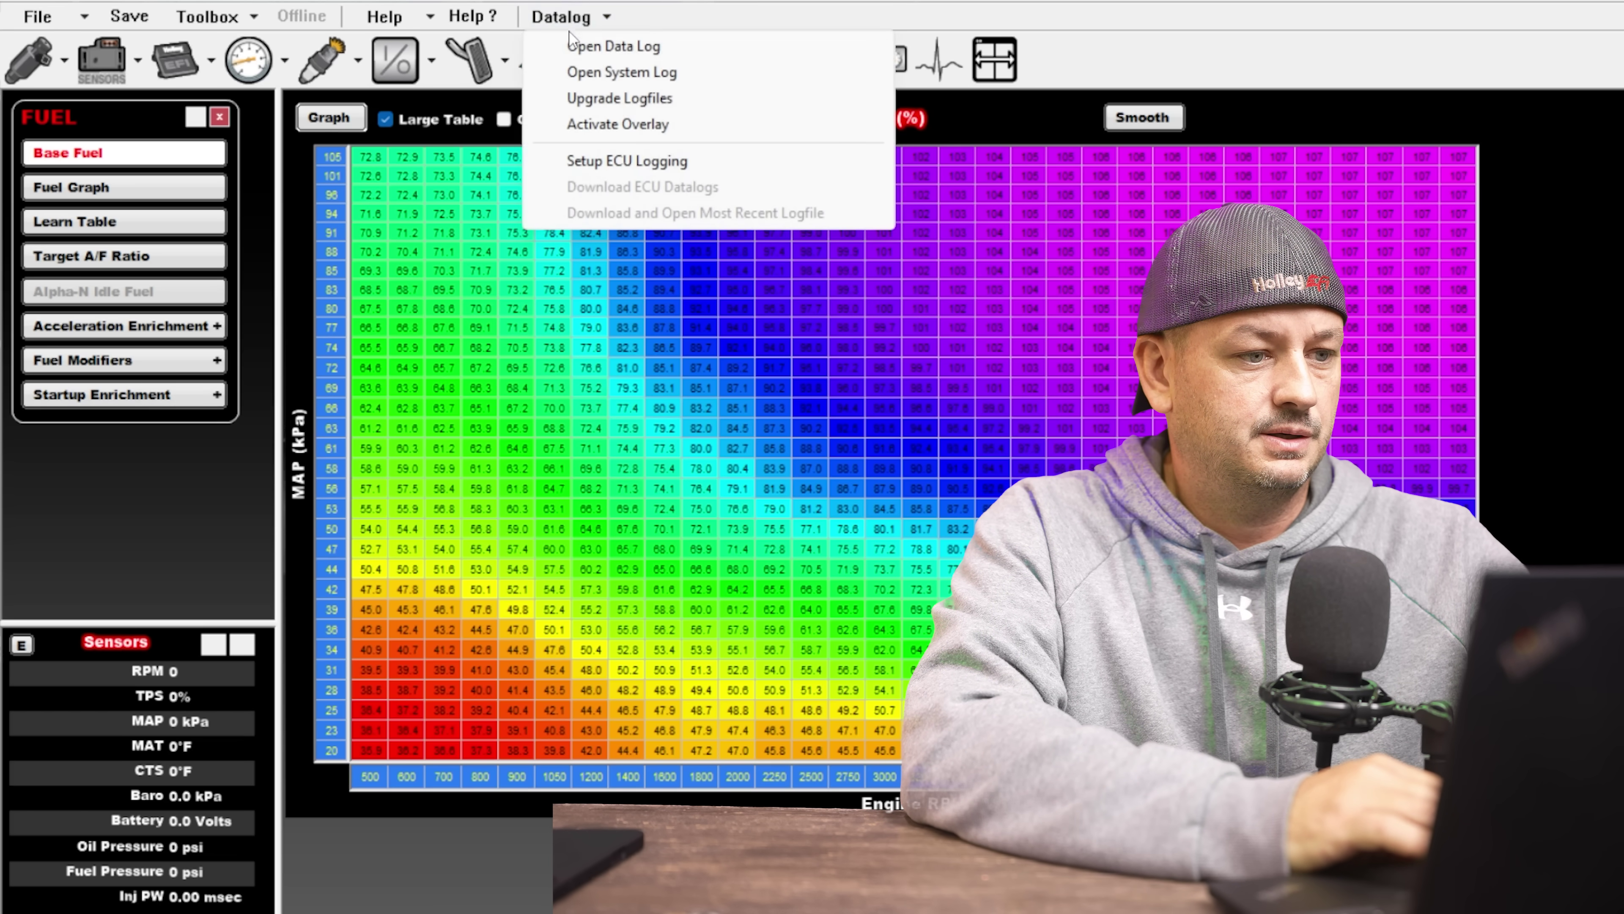
left_click(594, 46)
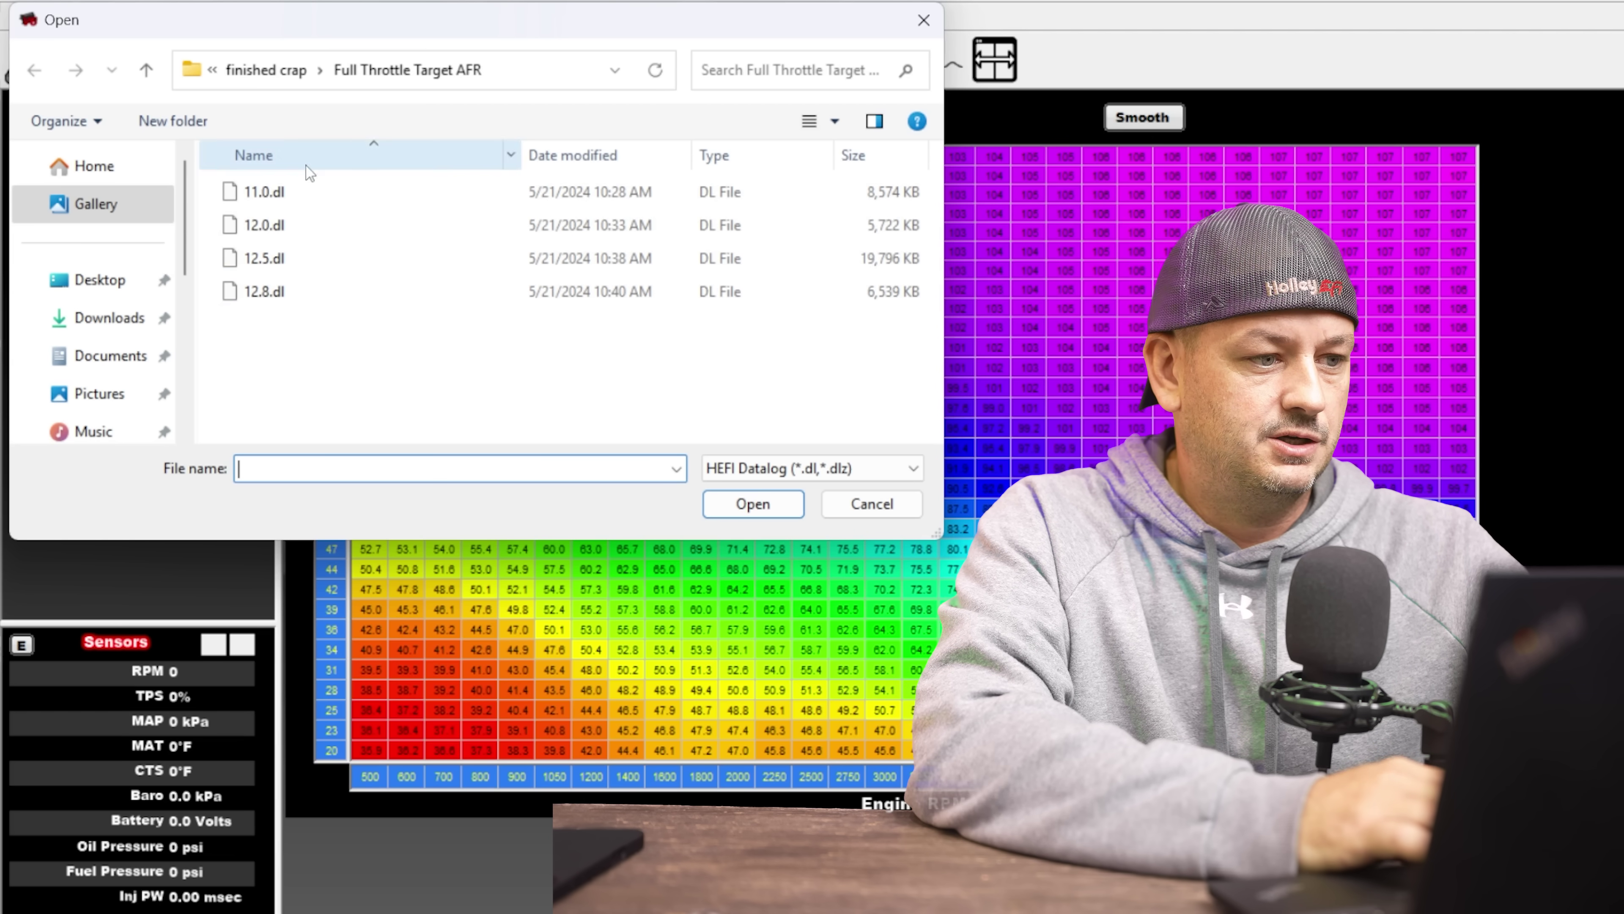
left_click(271, 69)
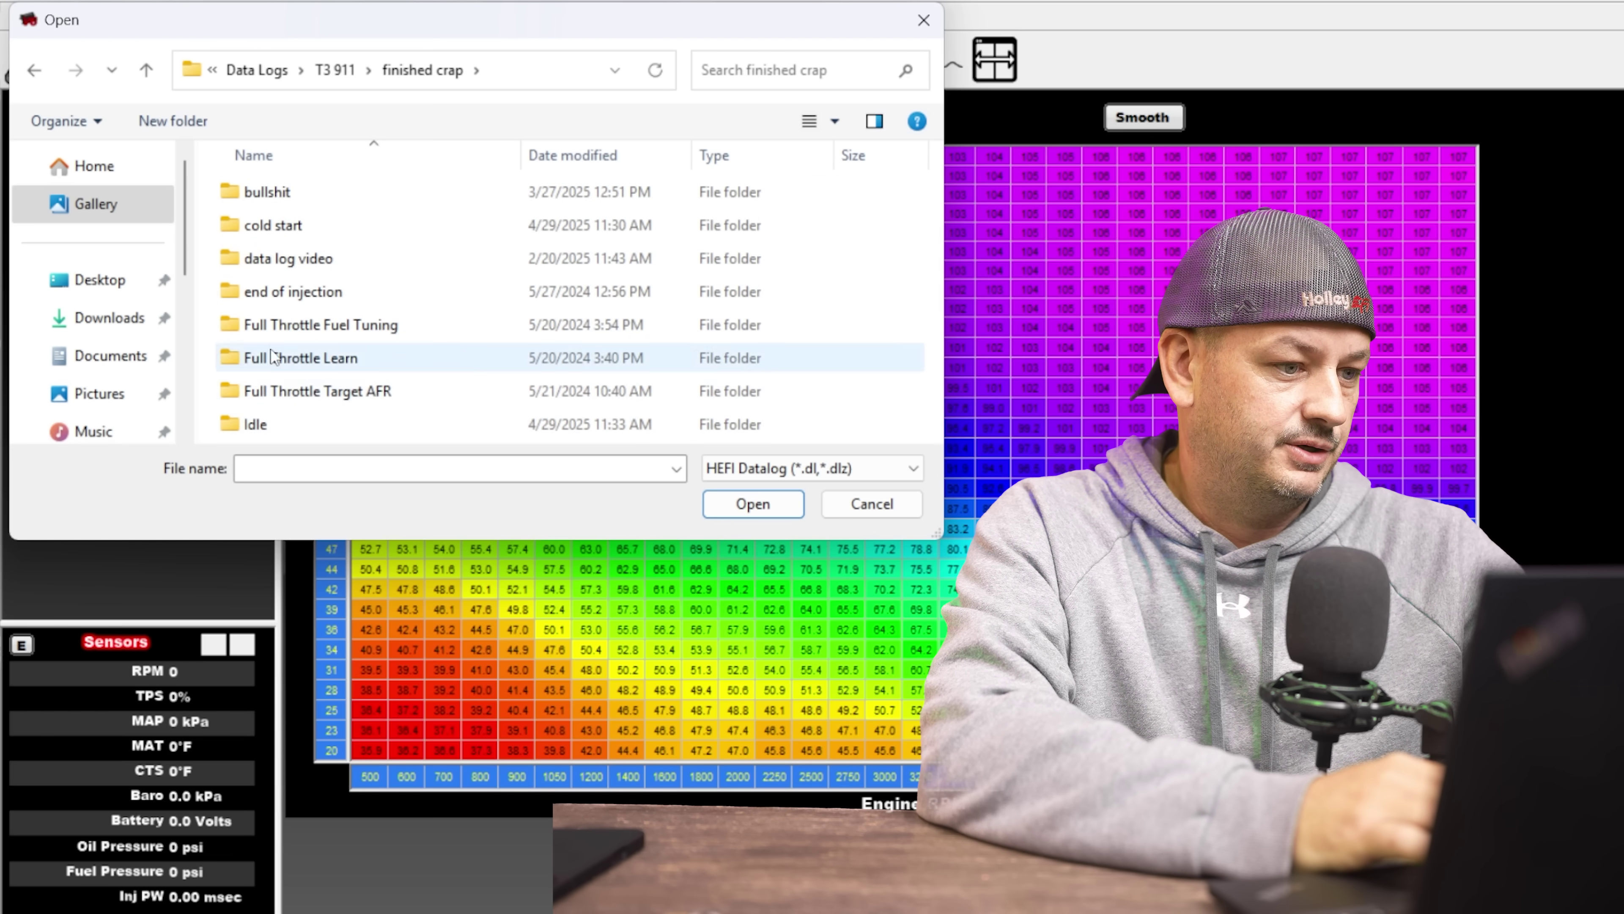
mouse_move(284, 231)
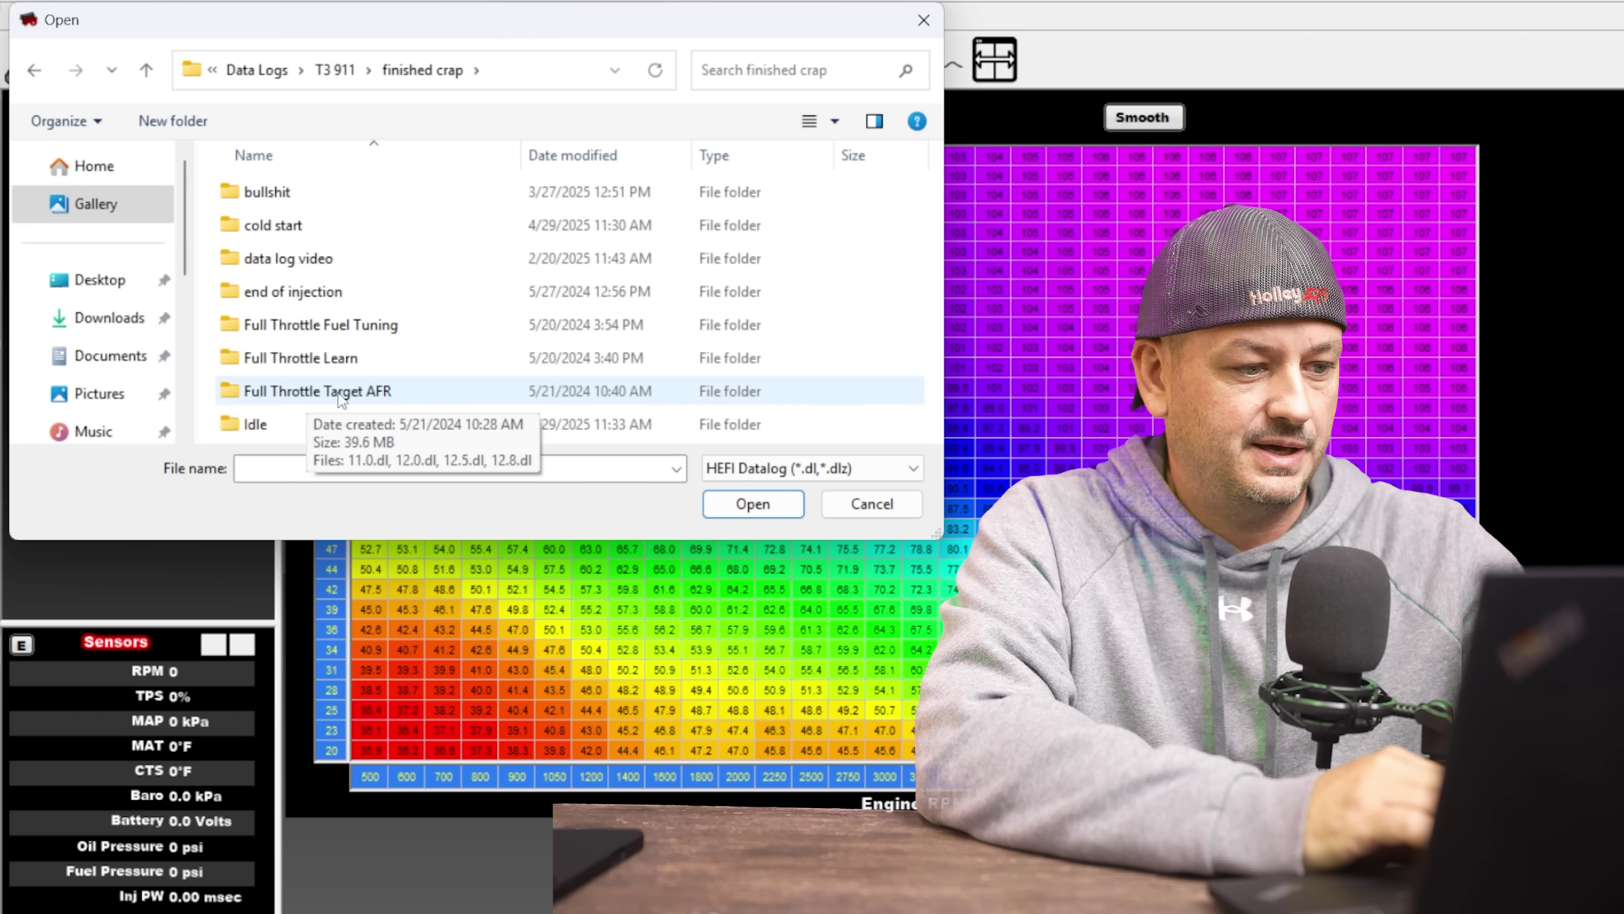
double_click(280, 392)
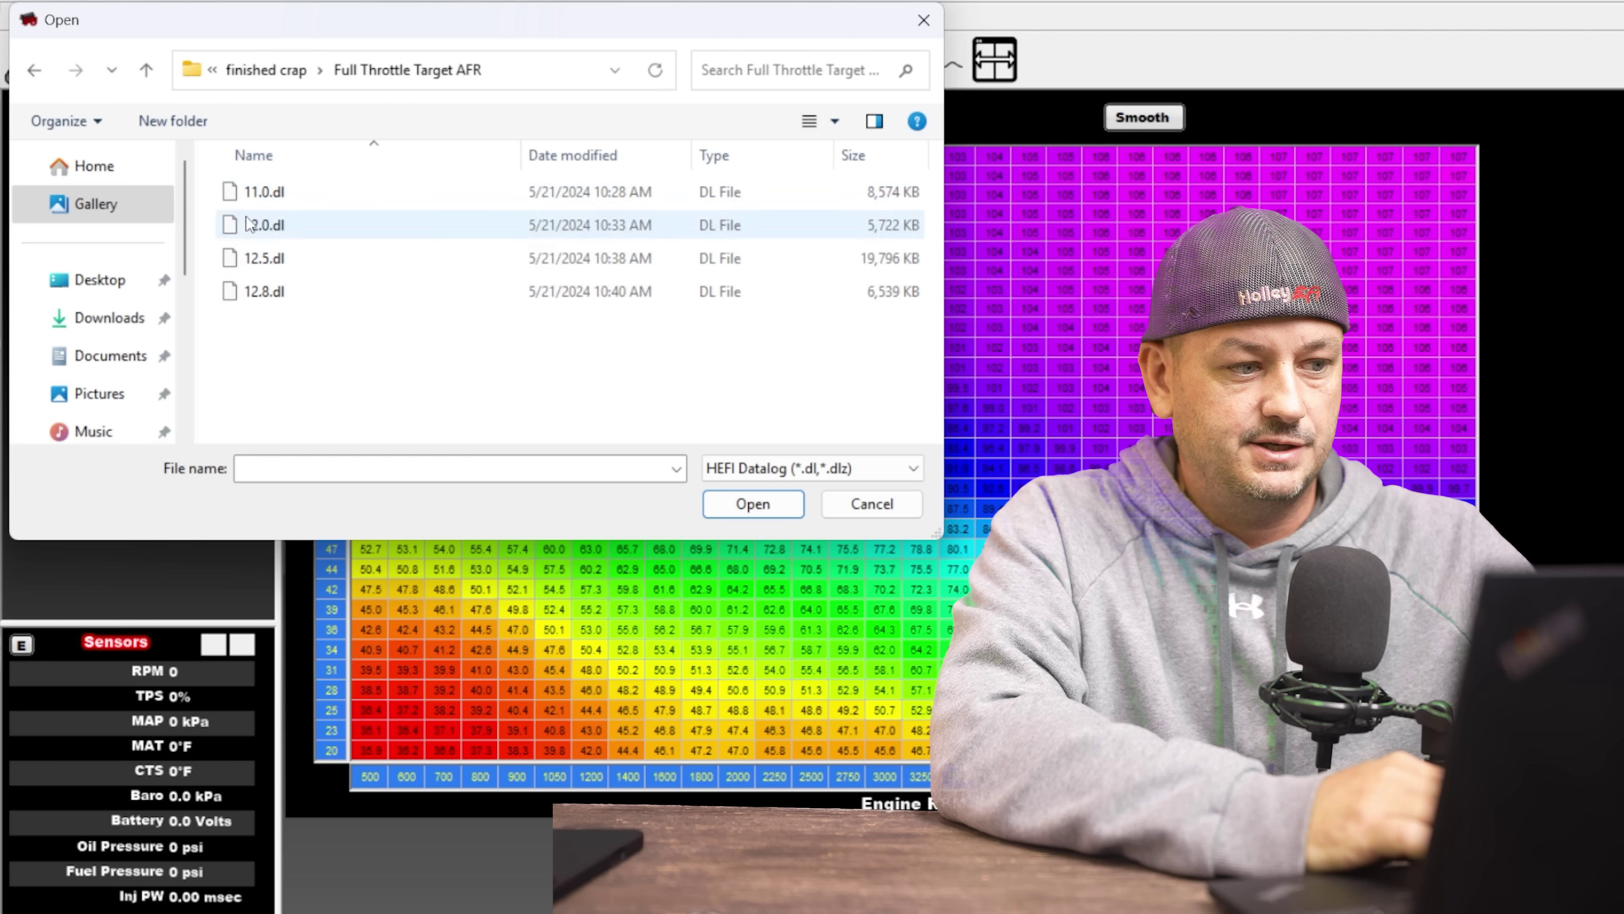
left_click(268, 195)
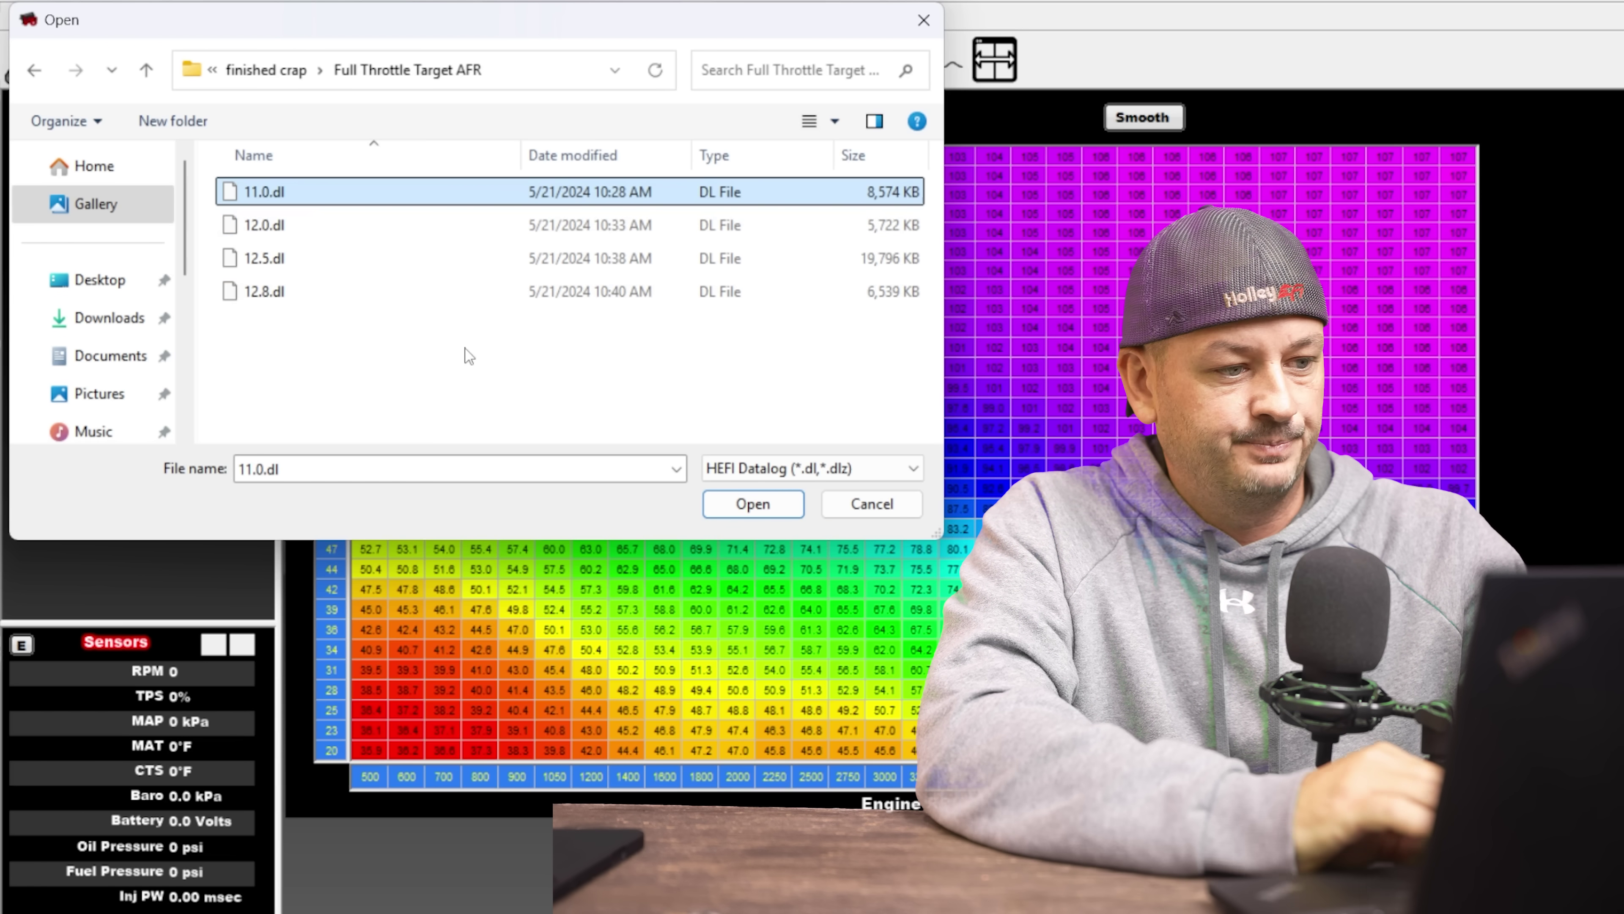
double_click(264, 192)
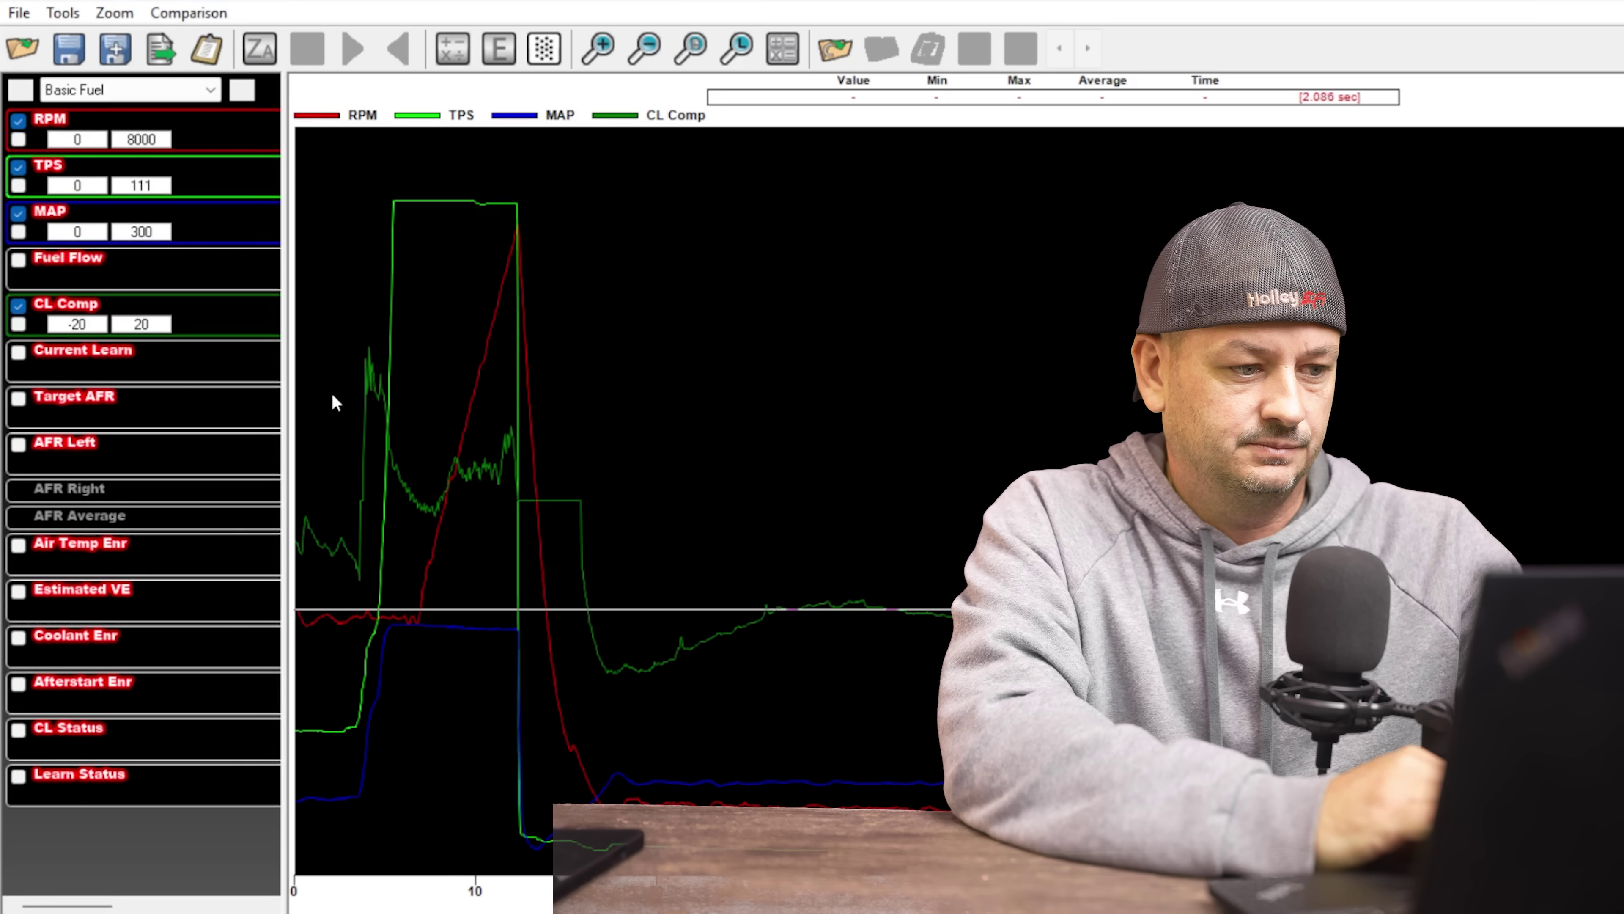
Zoom the graph to about 2–15 seconds and load 12.0.dl as the comparison log.
left_click_drag(332, 395, 566, 384)
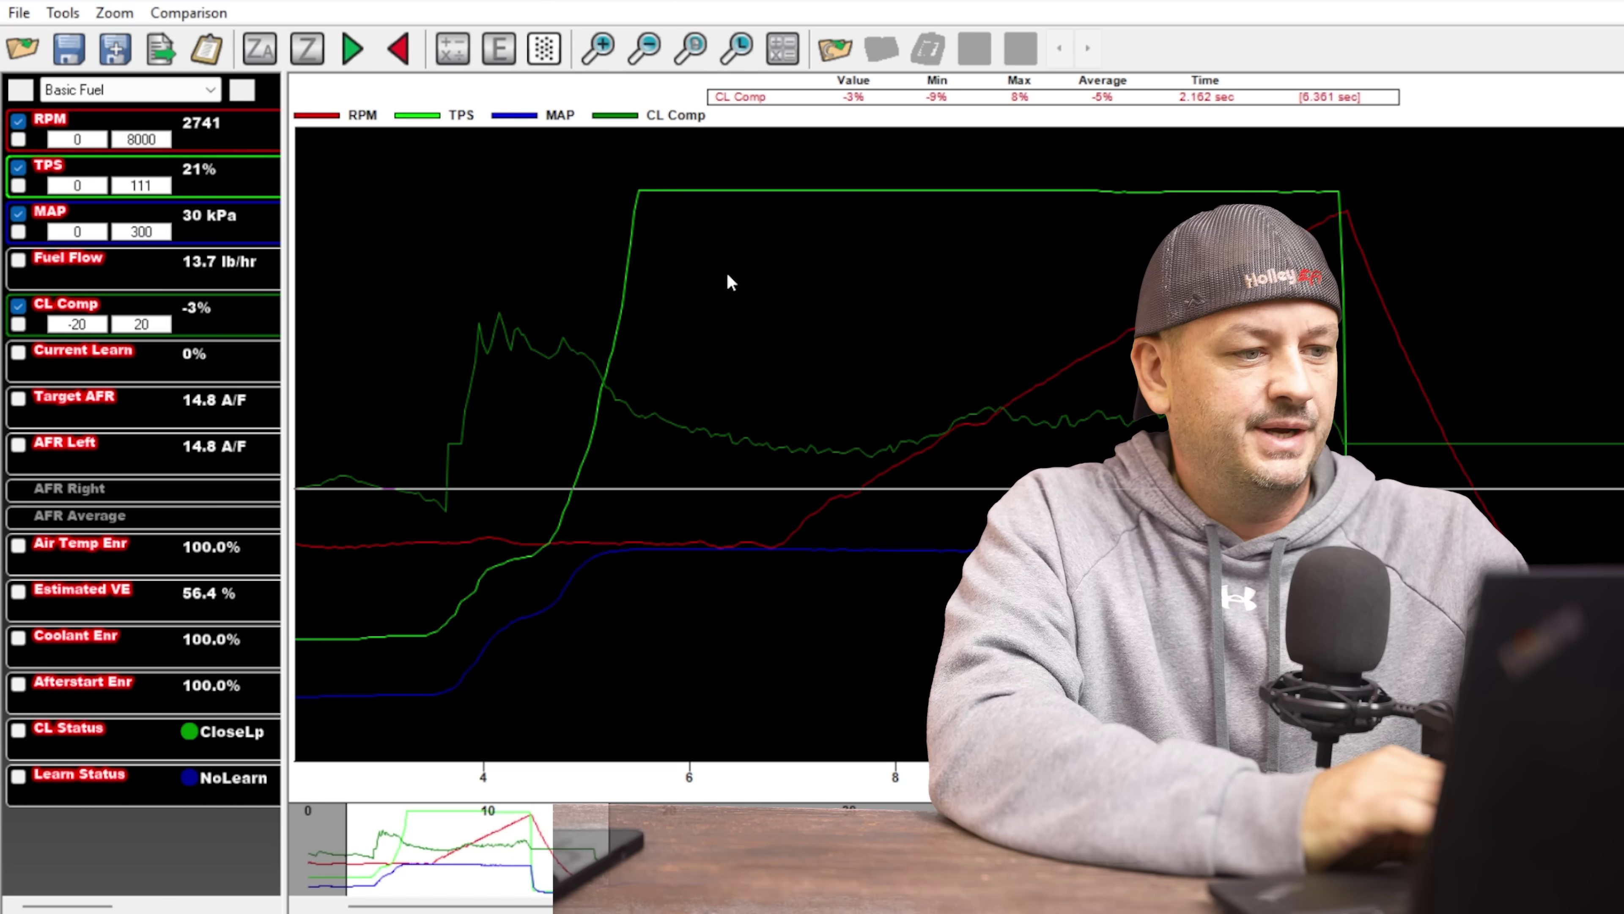
left_click(185, 14)
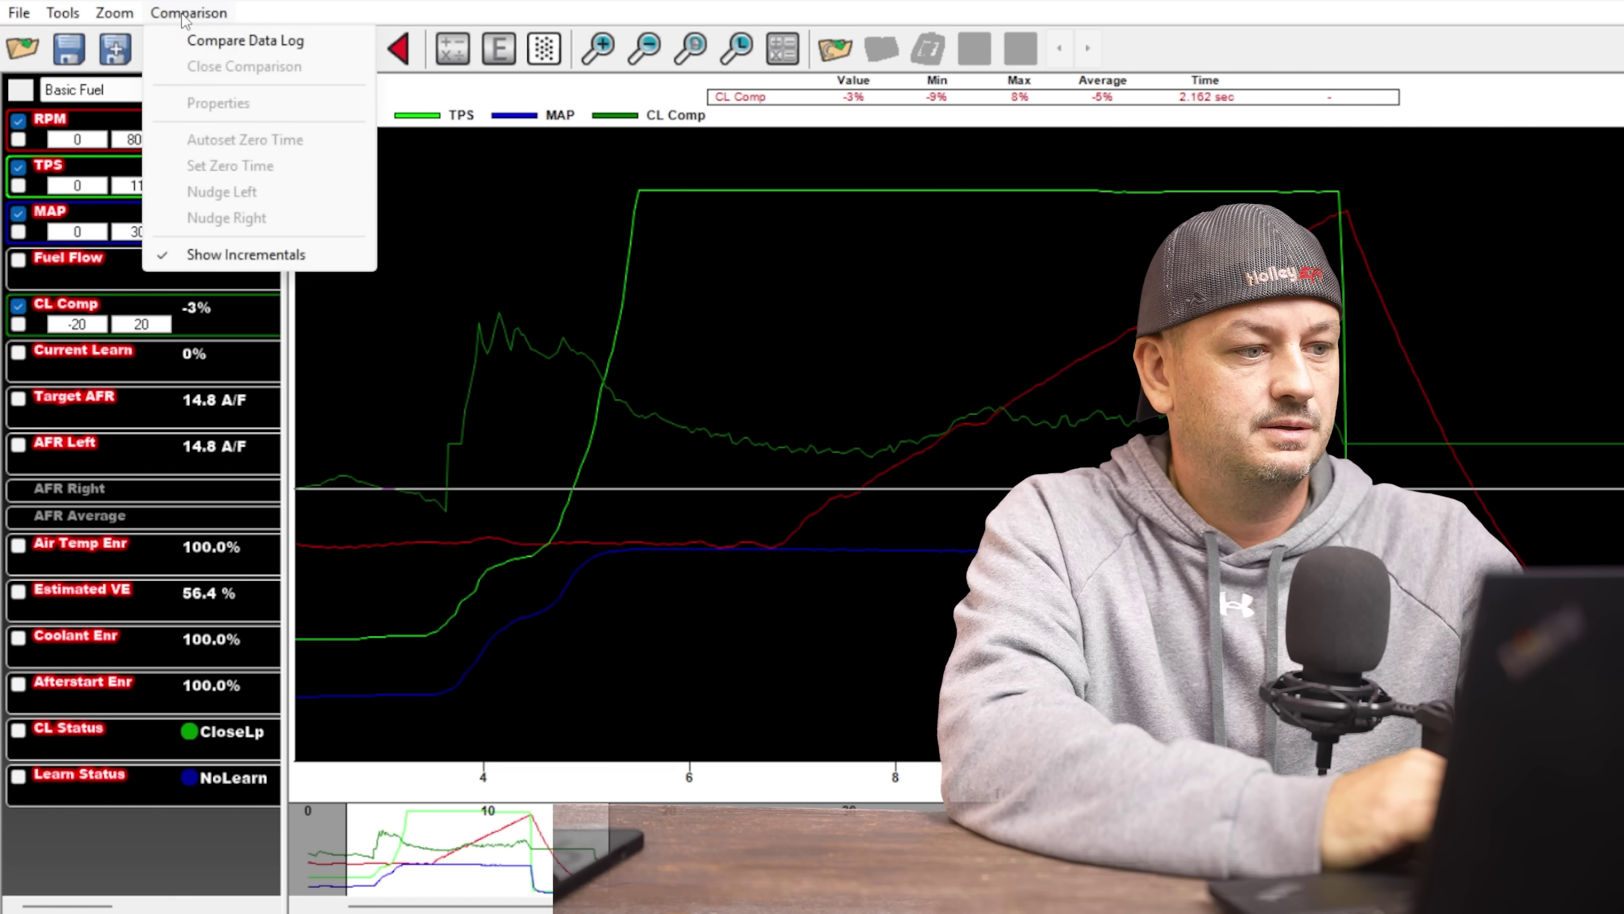
left_click(223, 42)
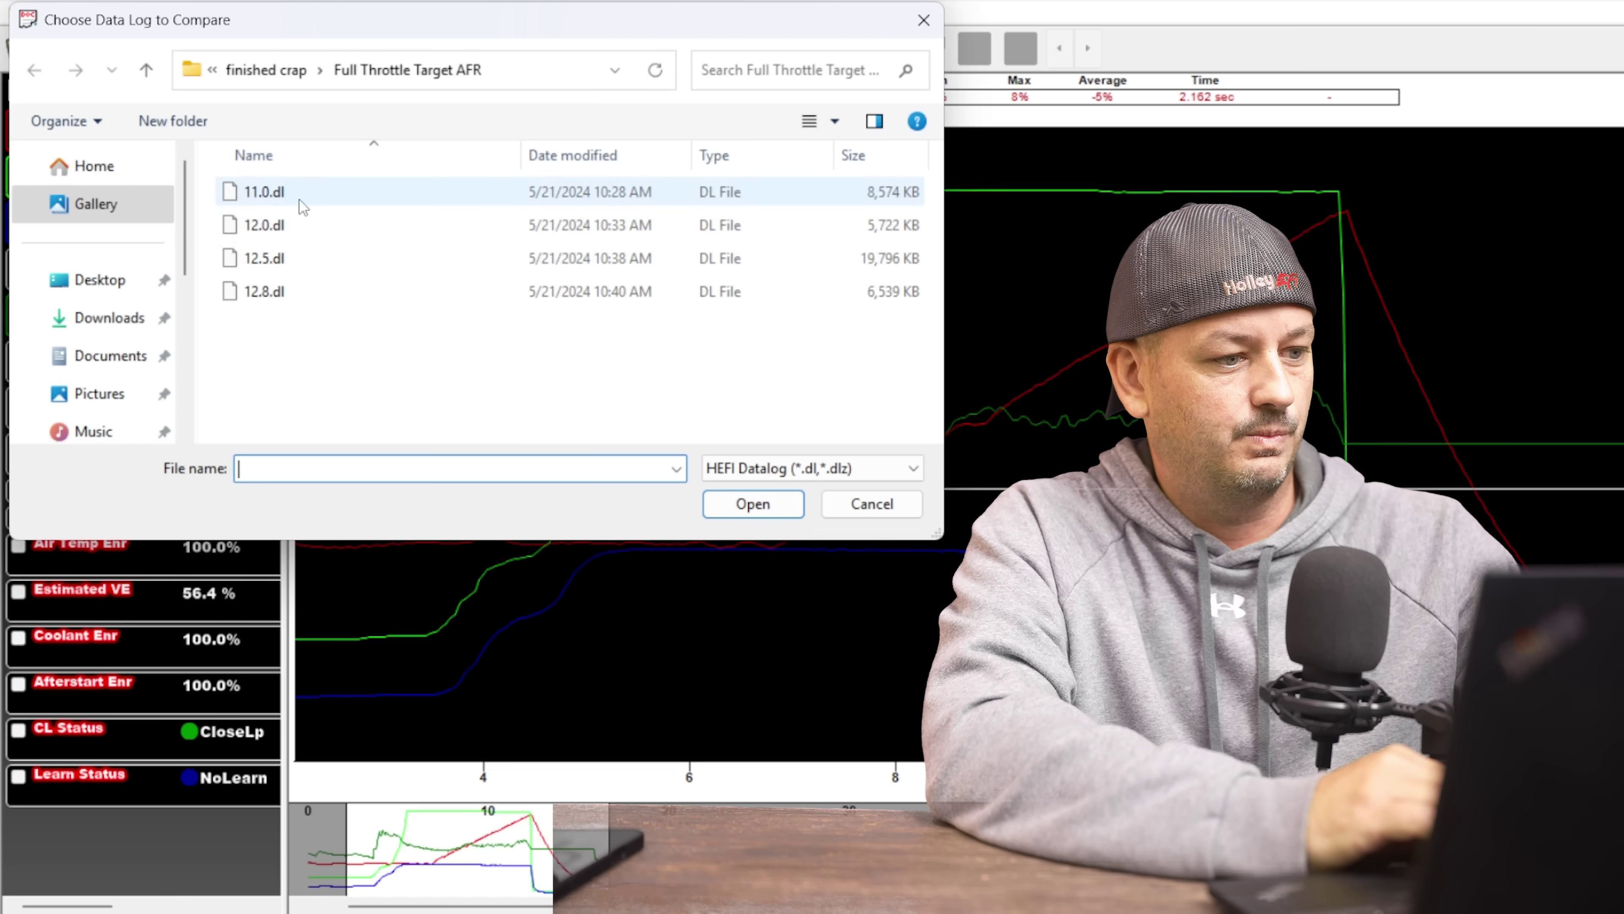
left_click(265, 229)
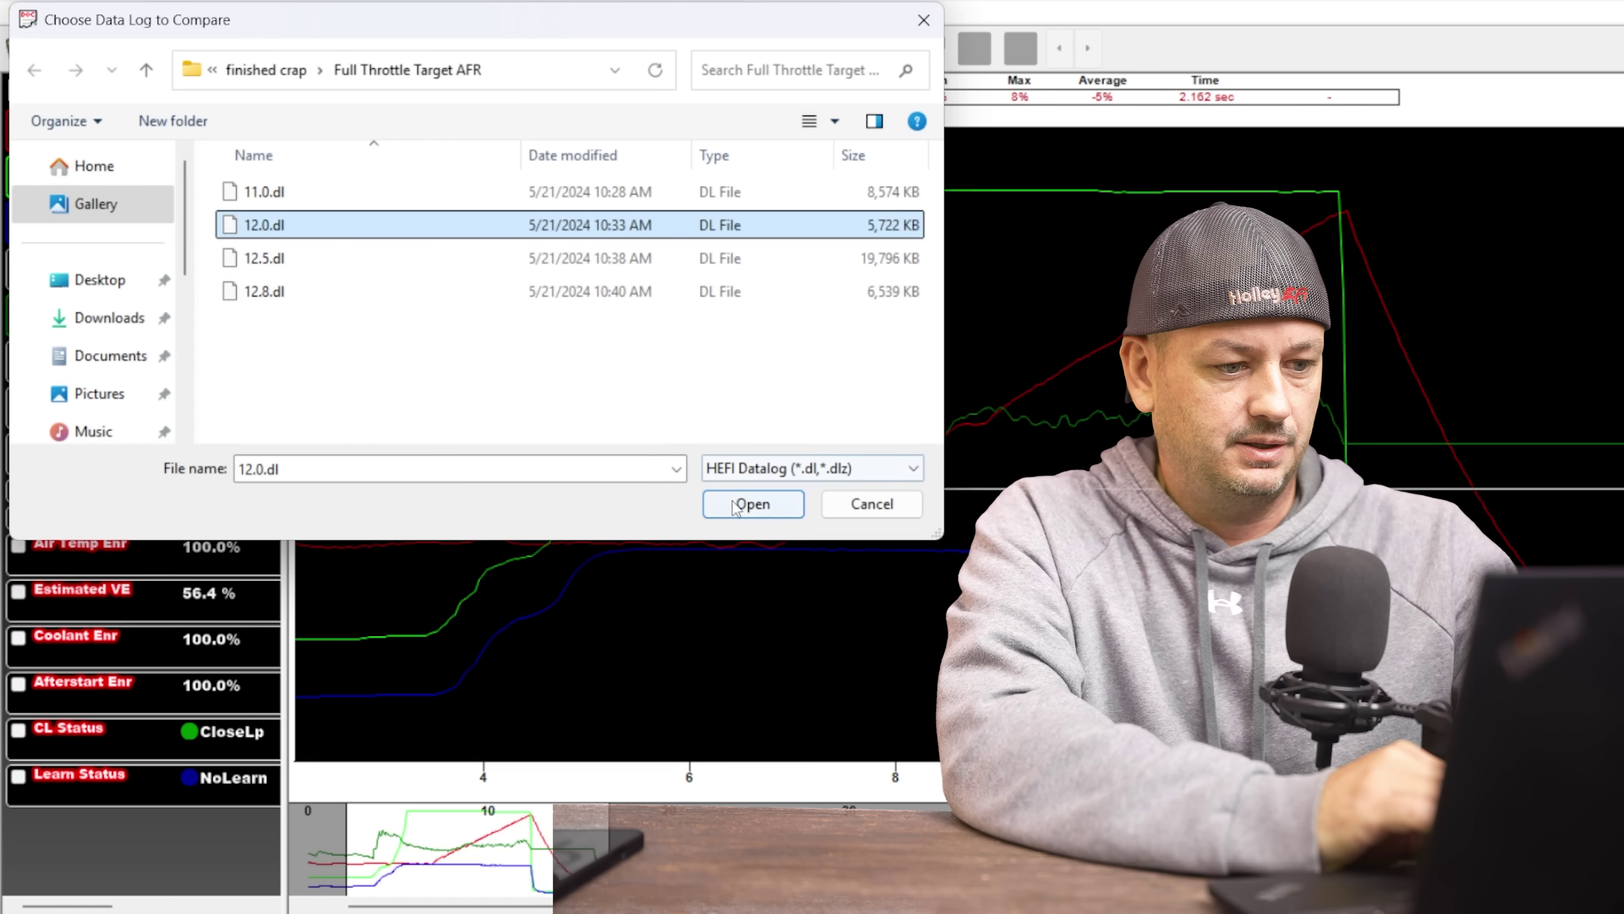
left_click(745, 505)
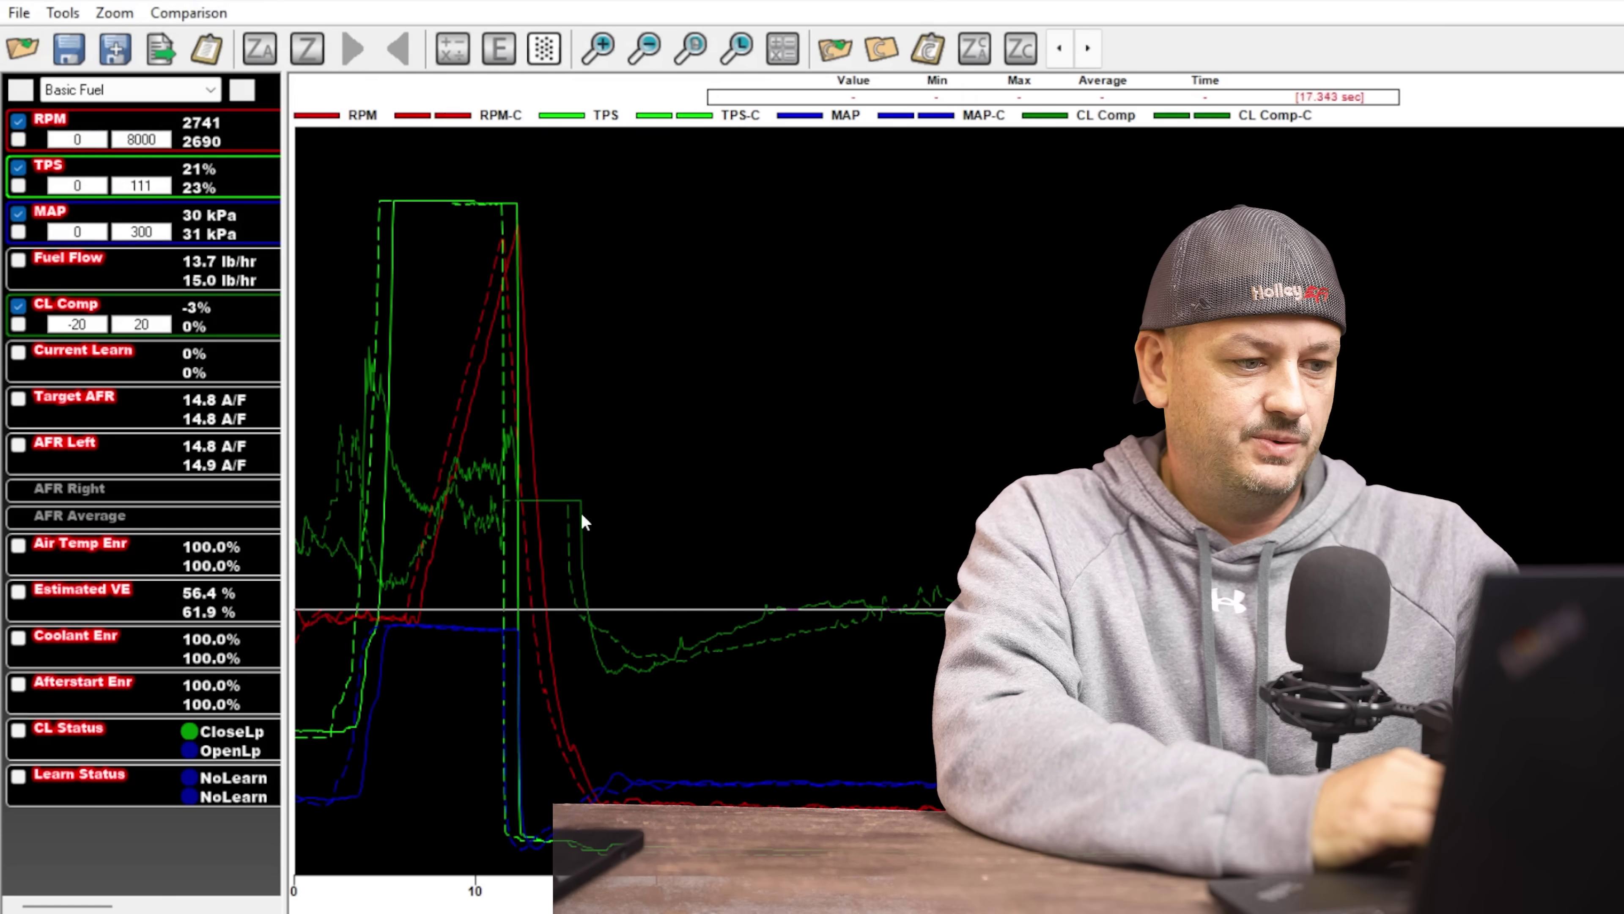
Zoom in on the pull and nudge the dashed 12.0.dl traces until they align with 11.0.dl.
left_click(327, 361)
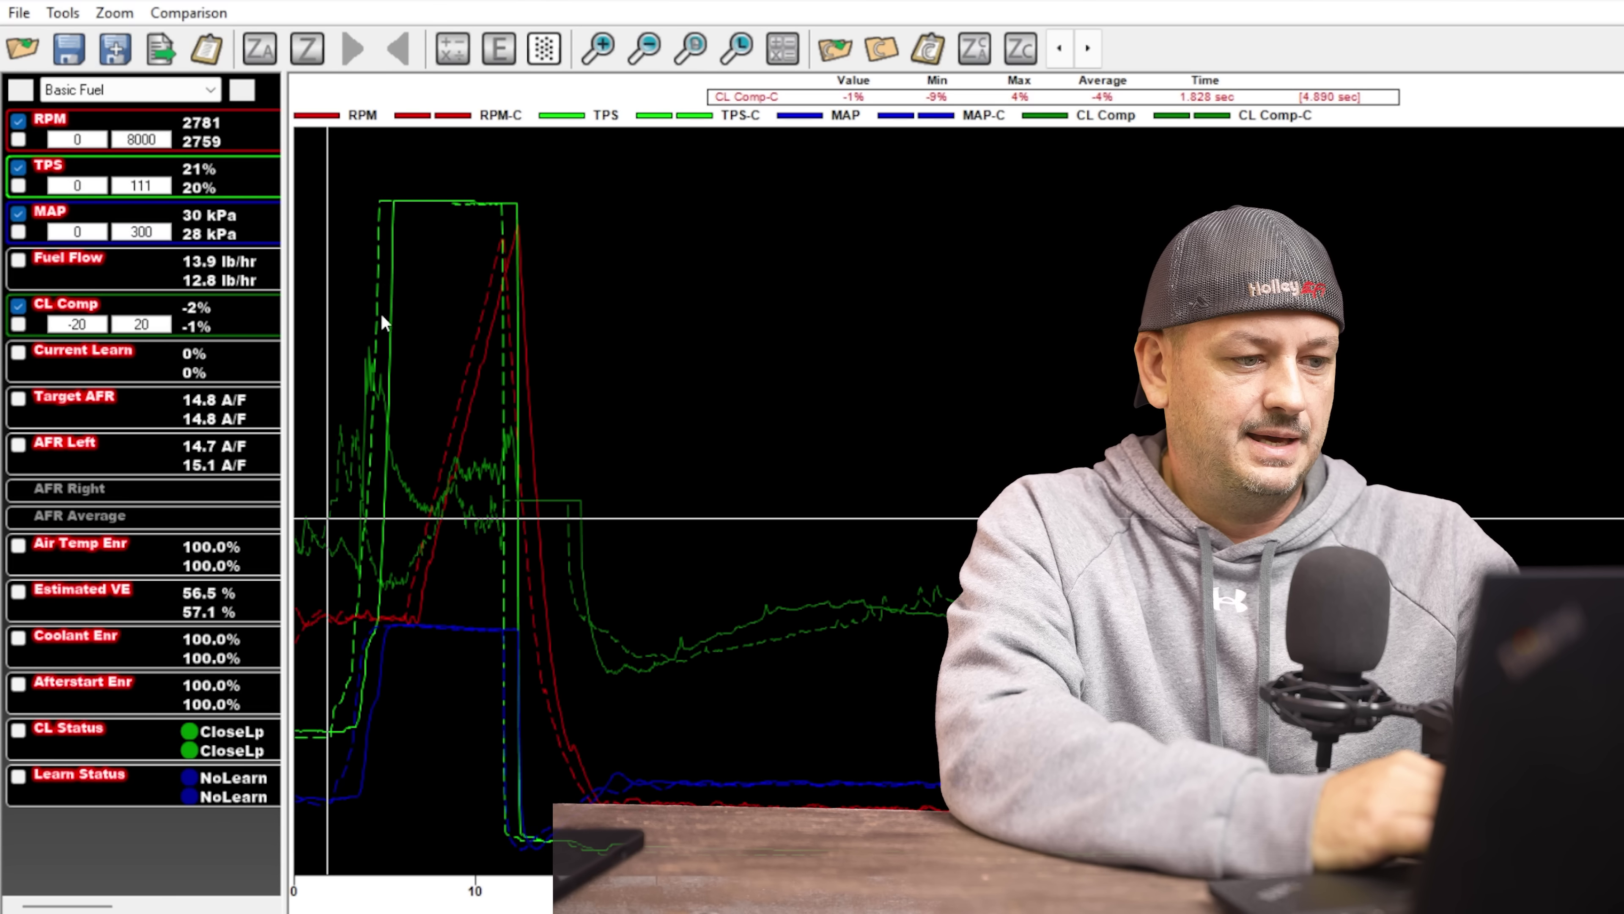
left_click_drag(307, 281, 588, 310)
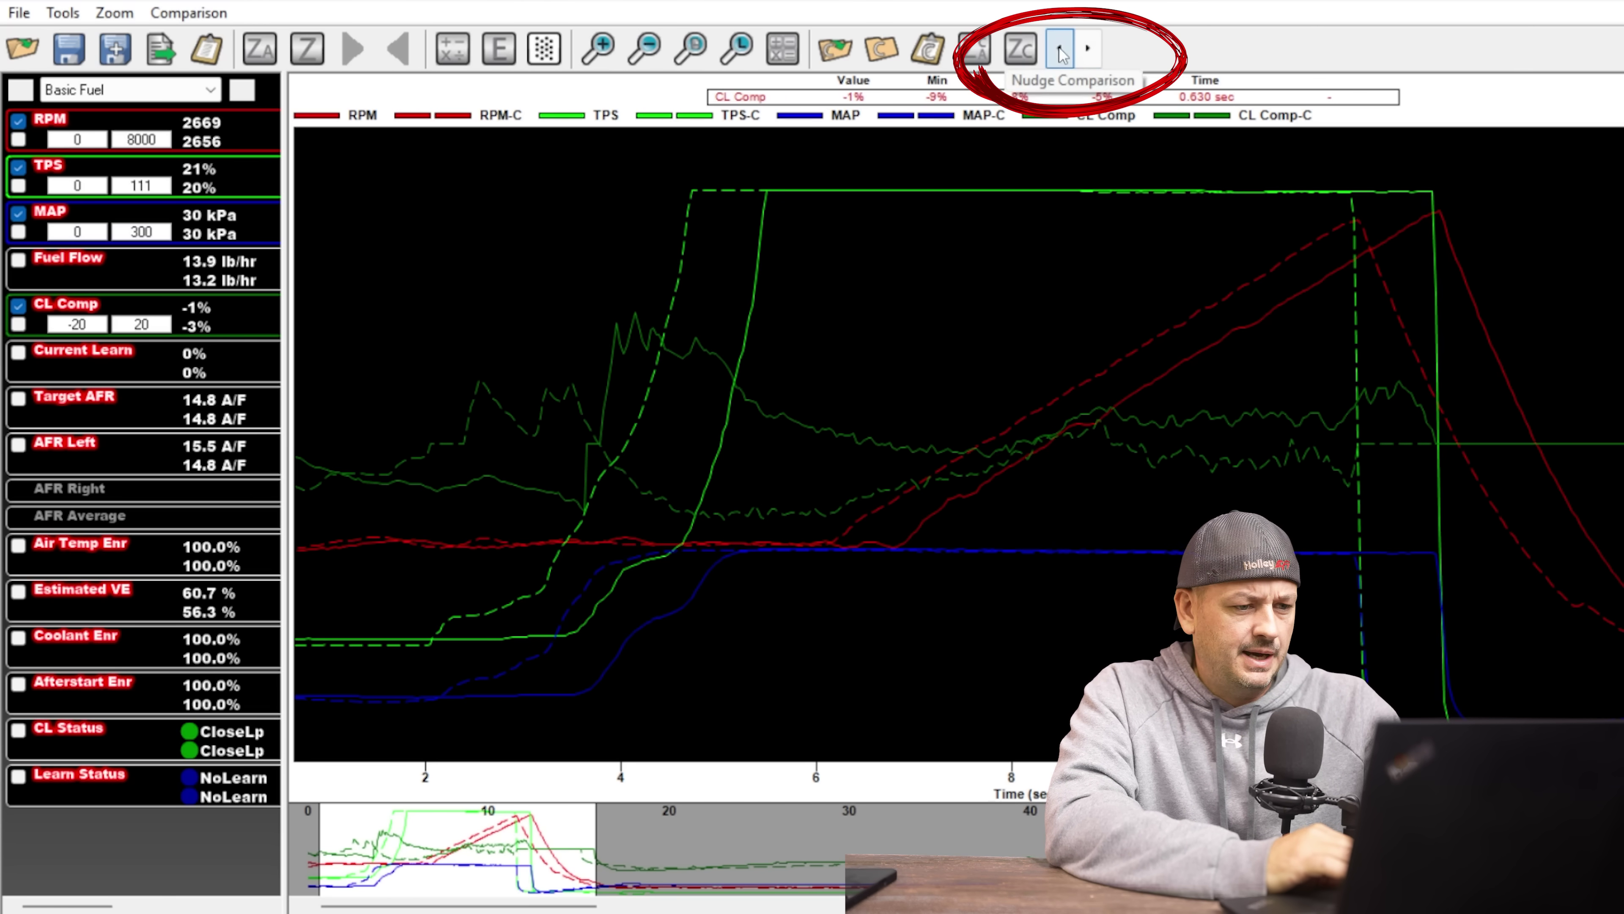
left_click(1088, 50)
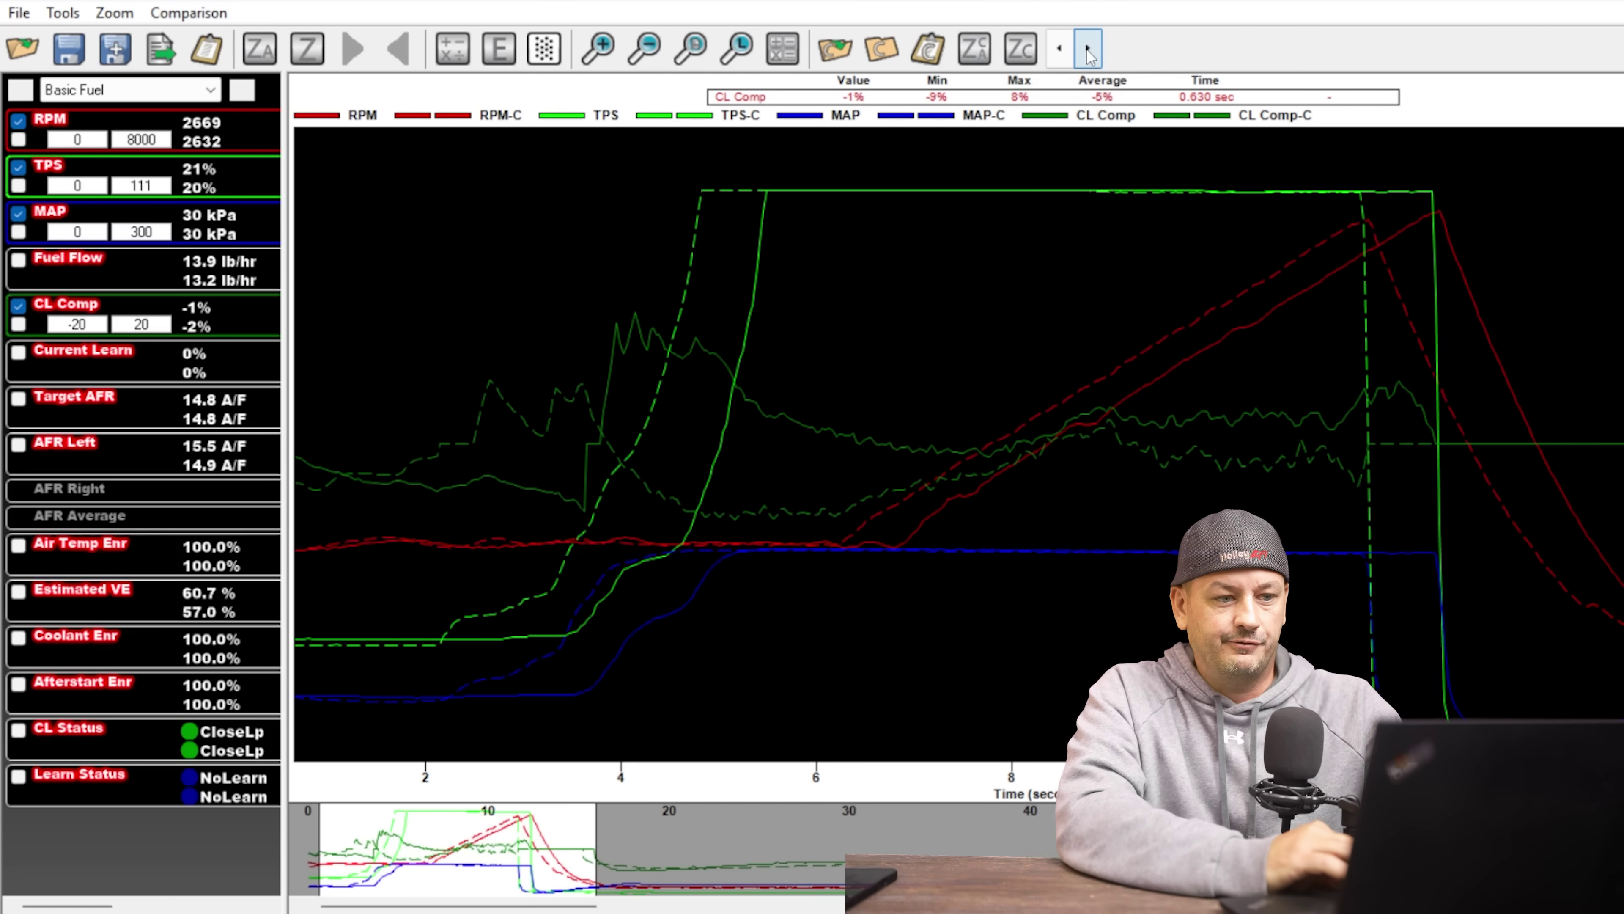
left_click(1088, 49)
left_click(1088, 50)
left_click(1088, 50)
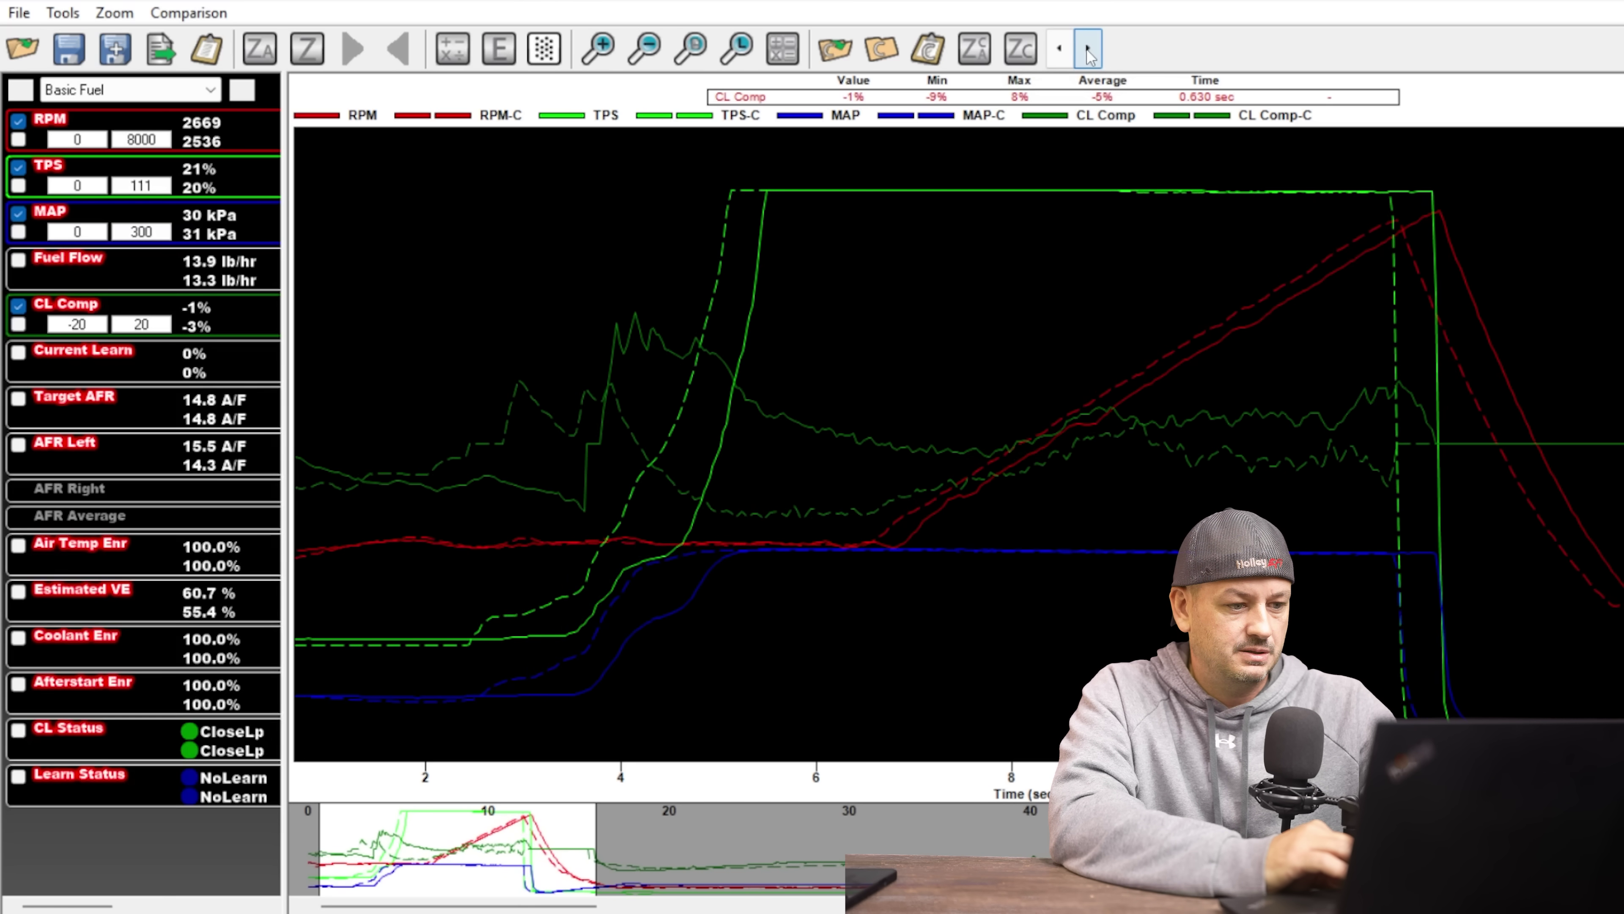
left_click(1089, 50)
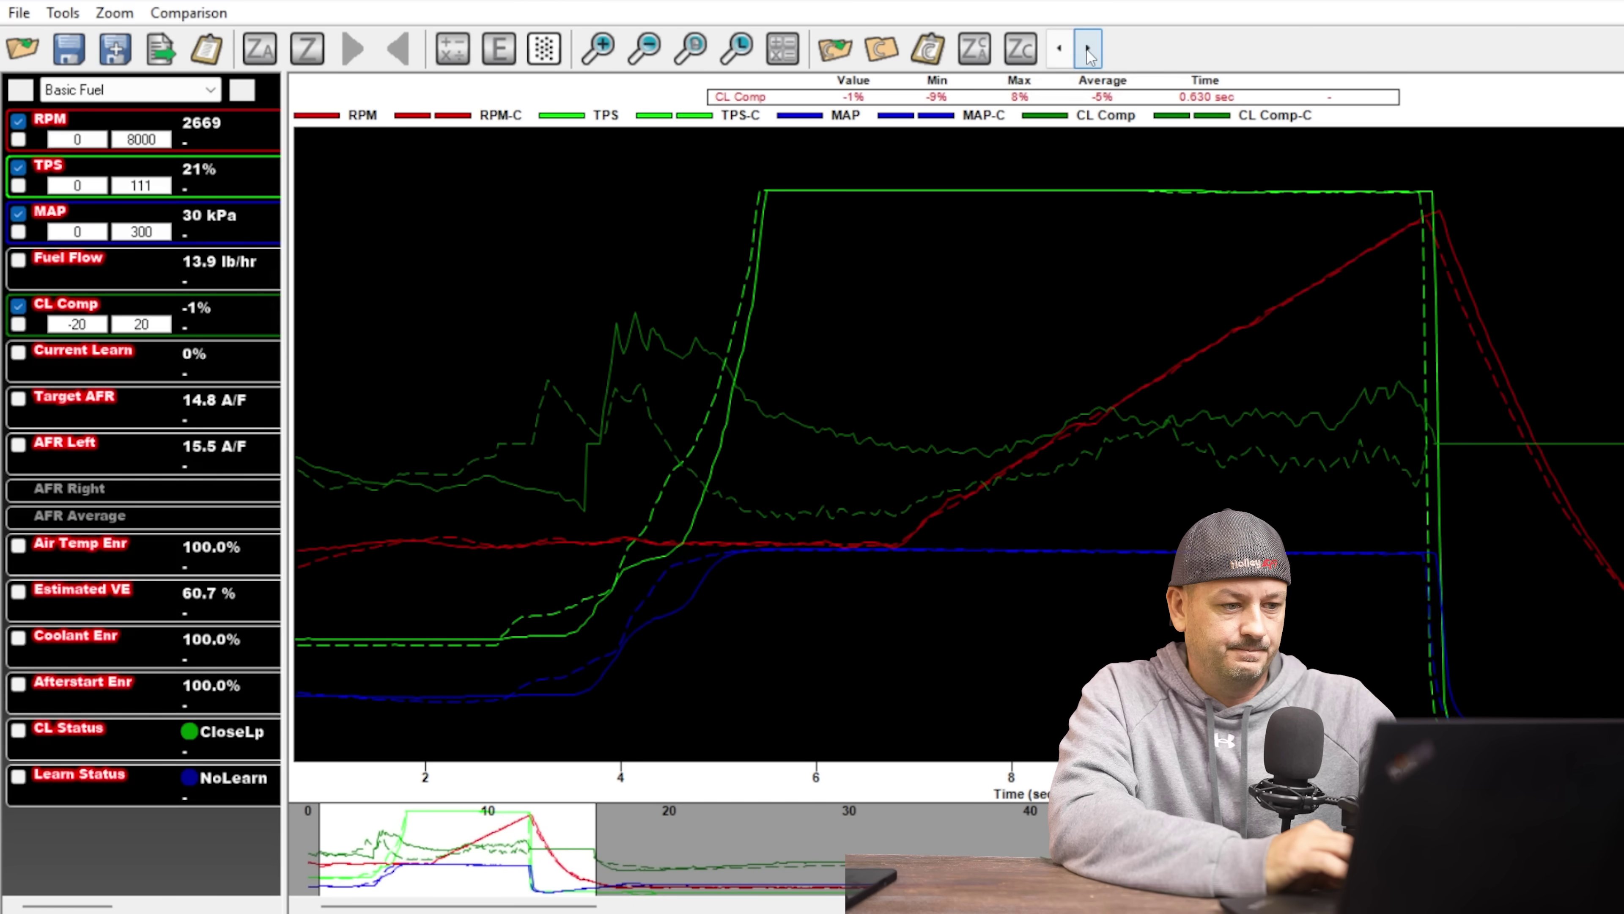
left_click(1088, 50)
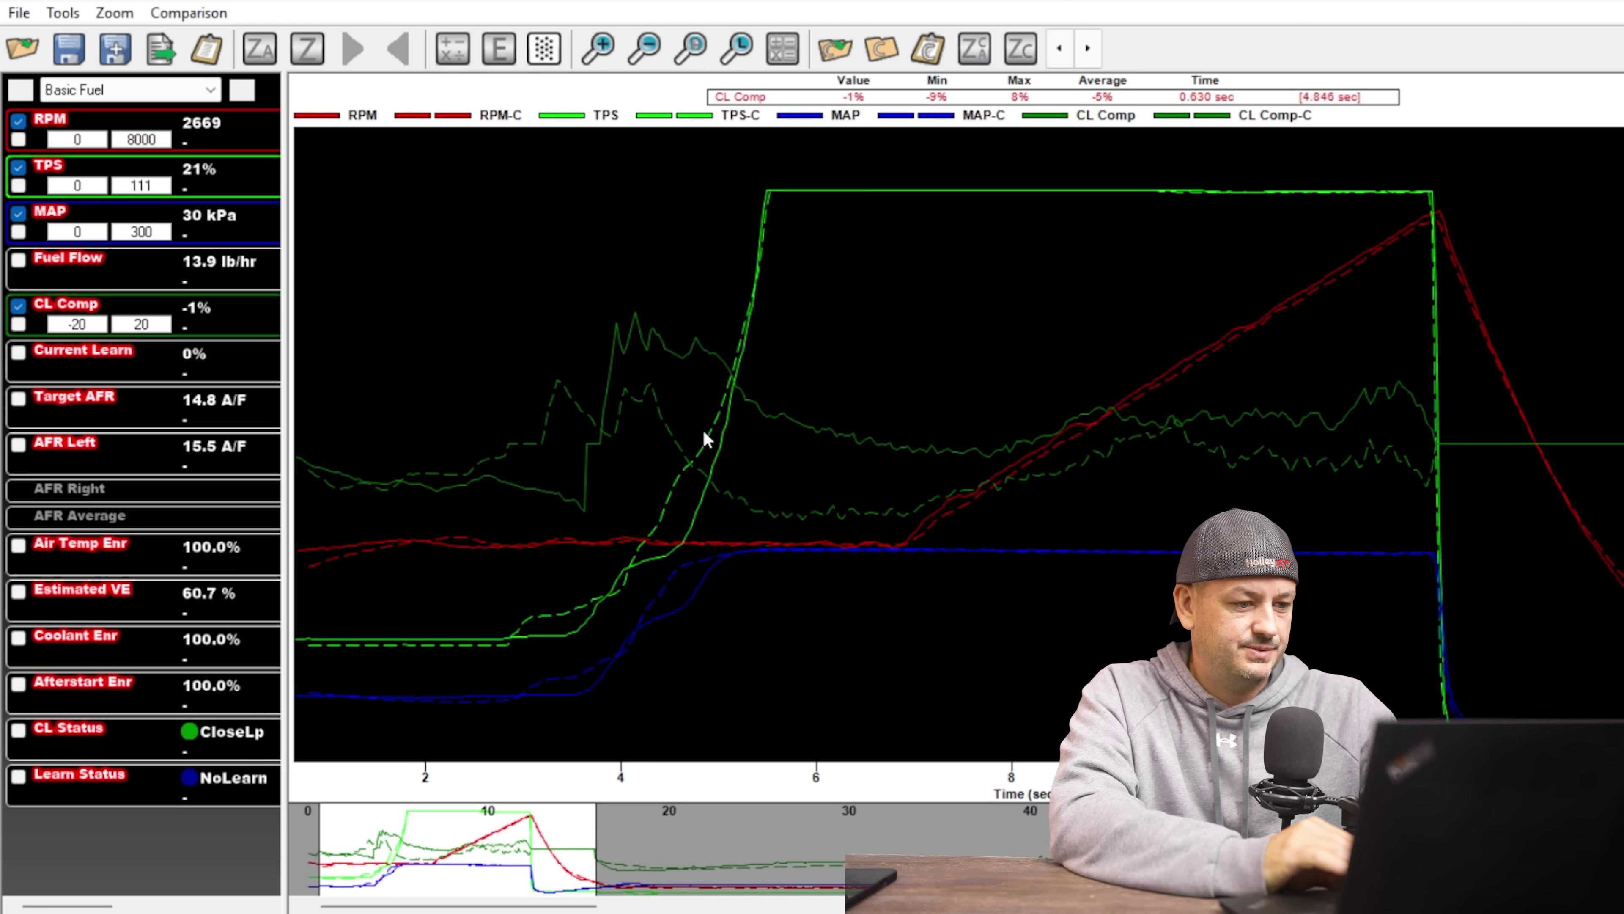
left_click(1061, 50)
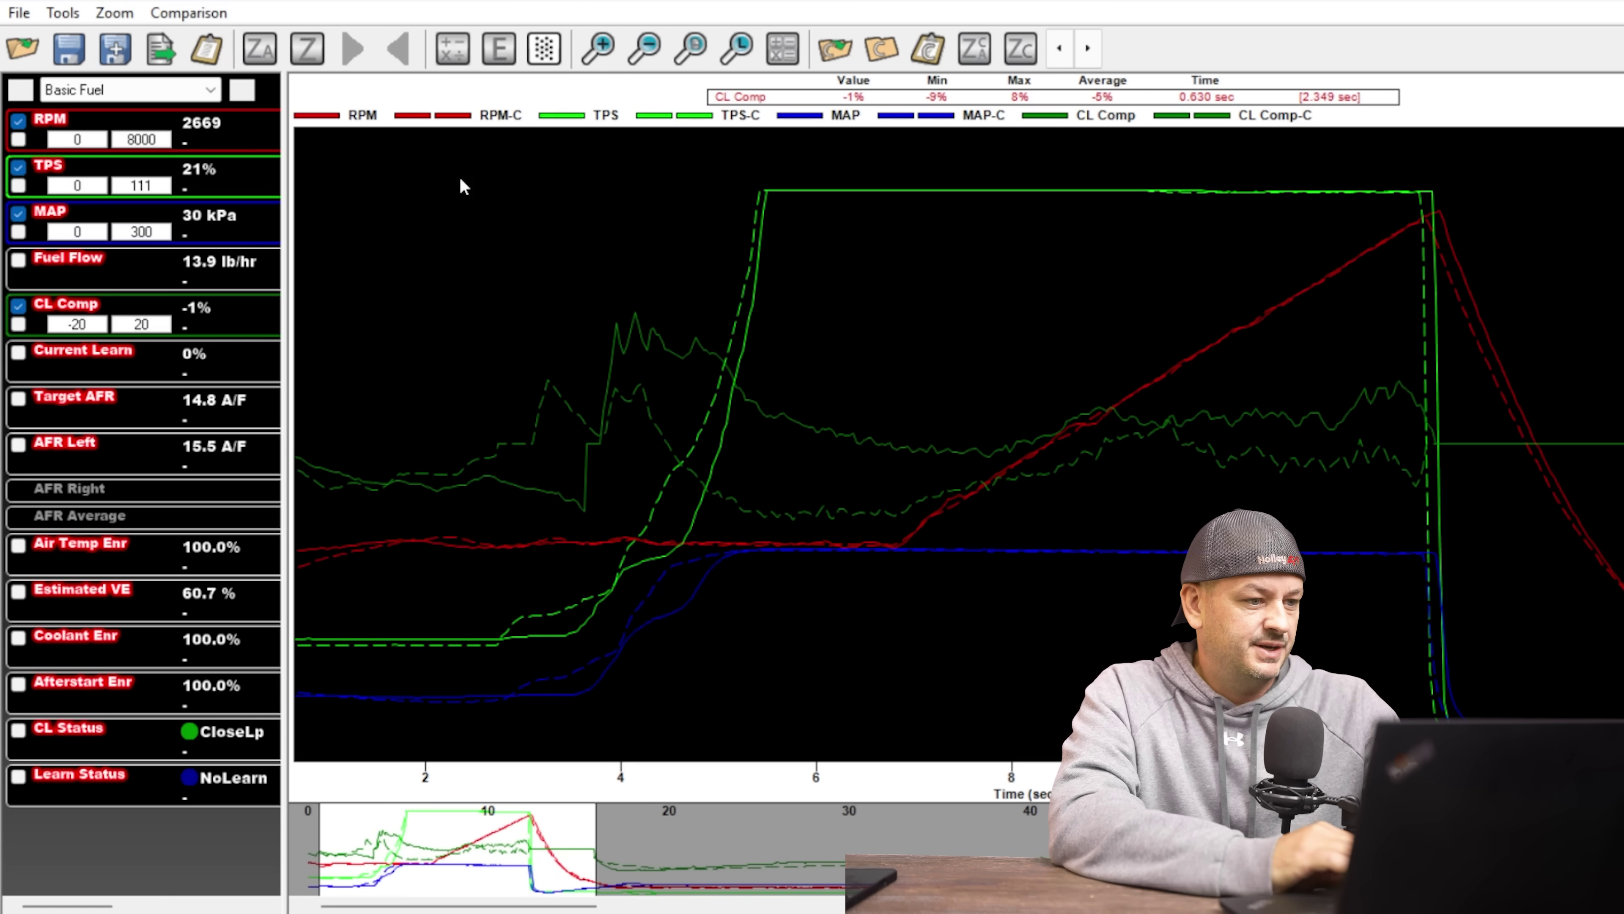
Review Graph Setup, then switch the channel view to Robot Tune, showing RPM and TPS.
left_click(504, 59)
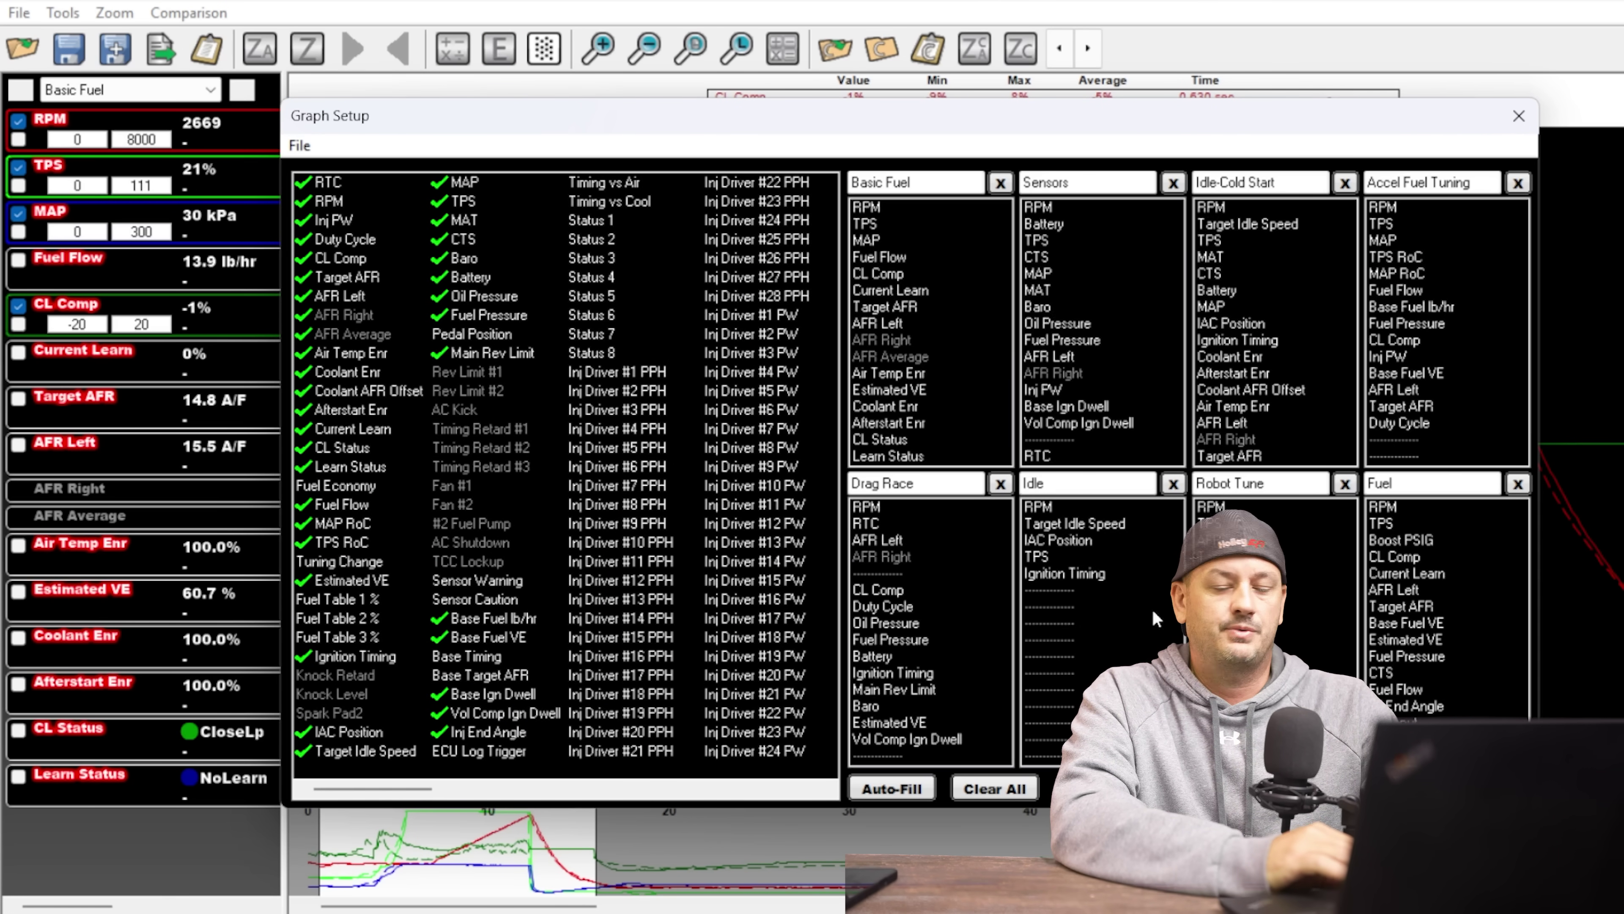
left_click(1066, 484)
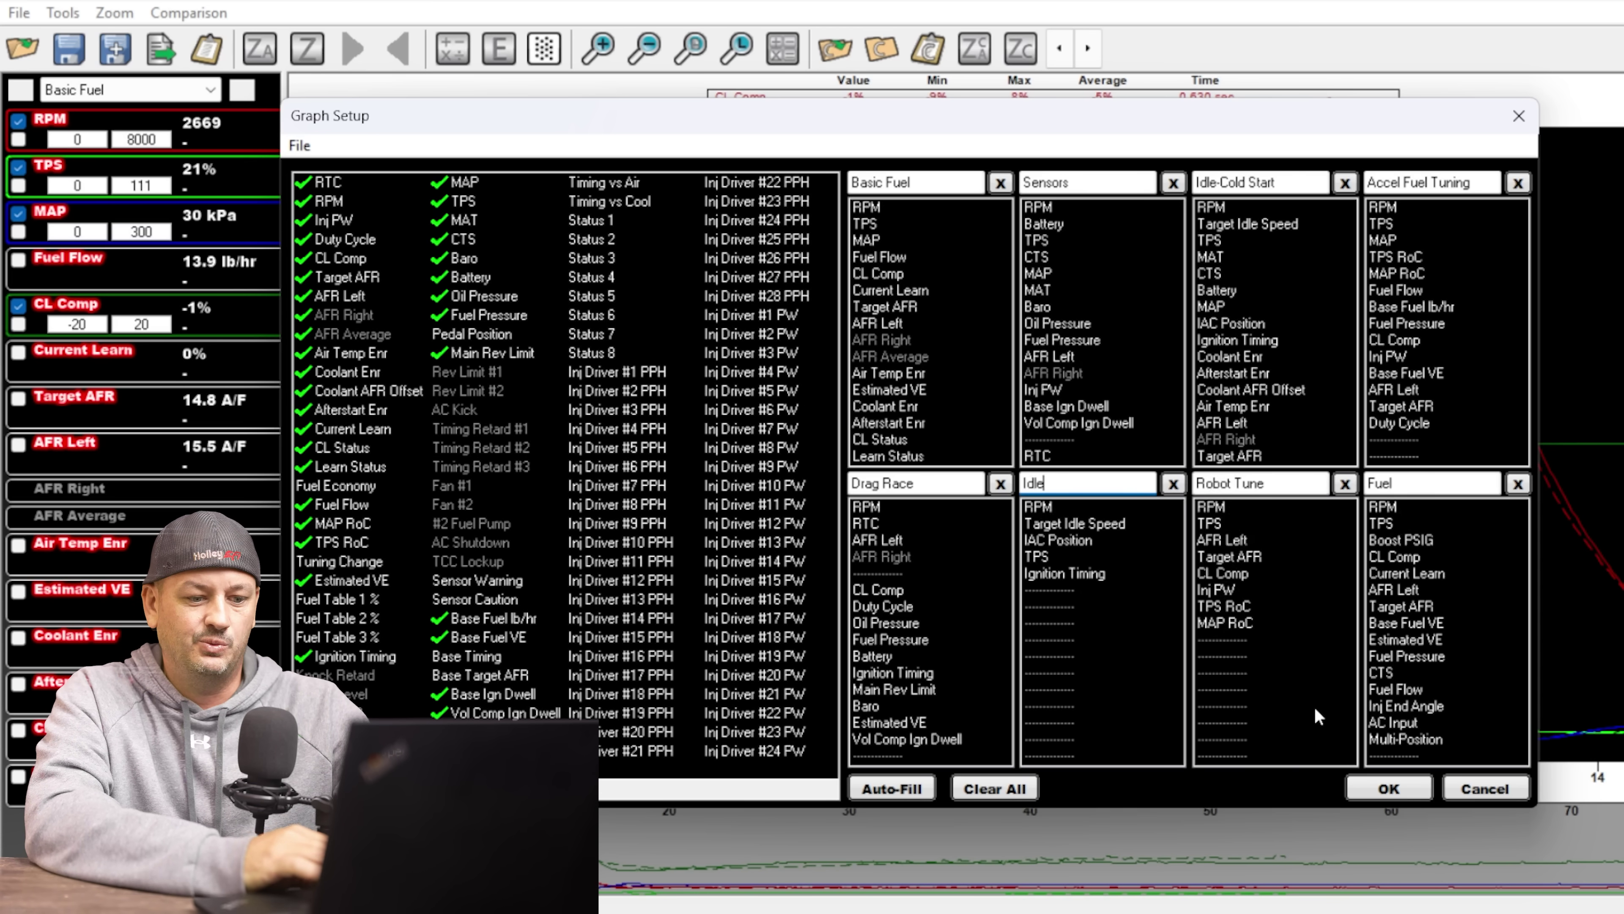
left_click(1389, 789)
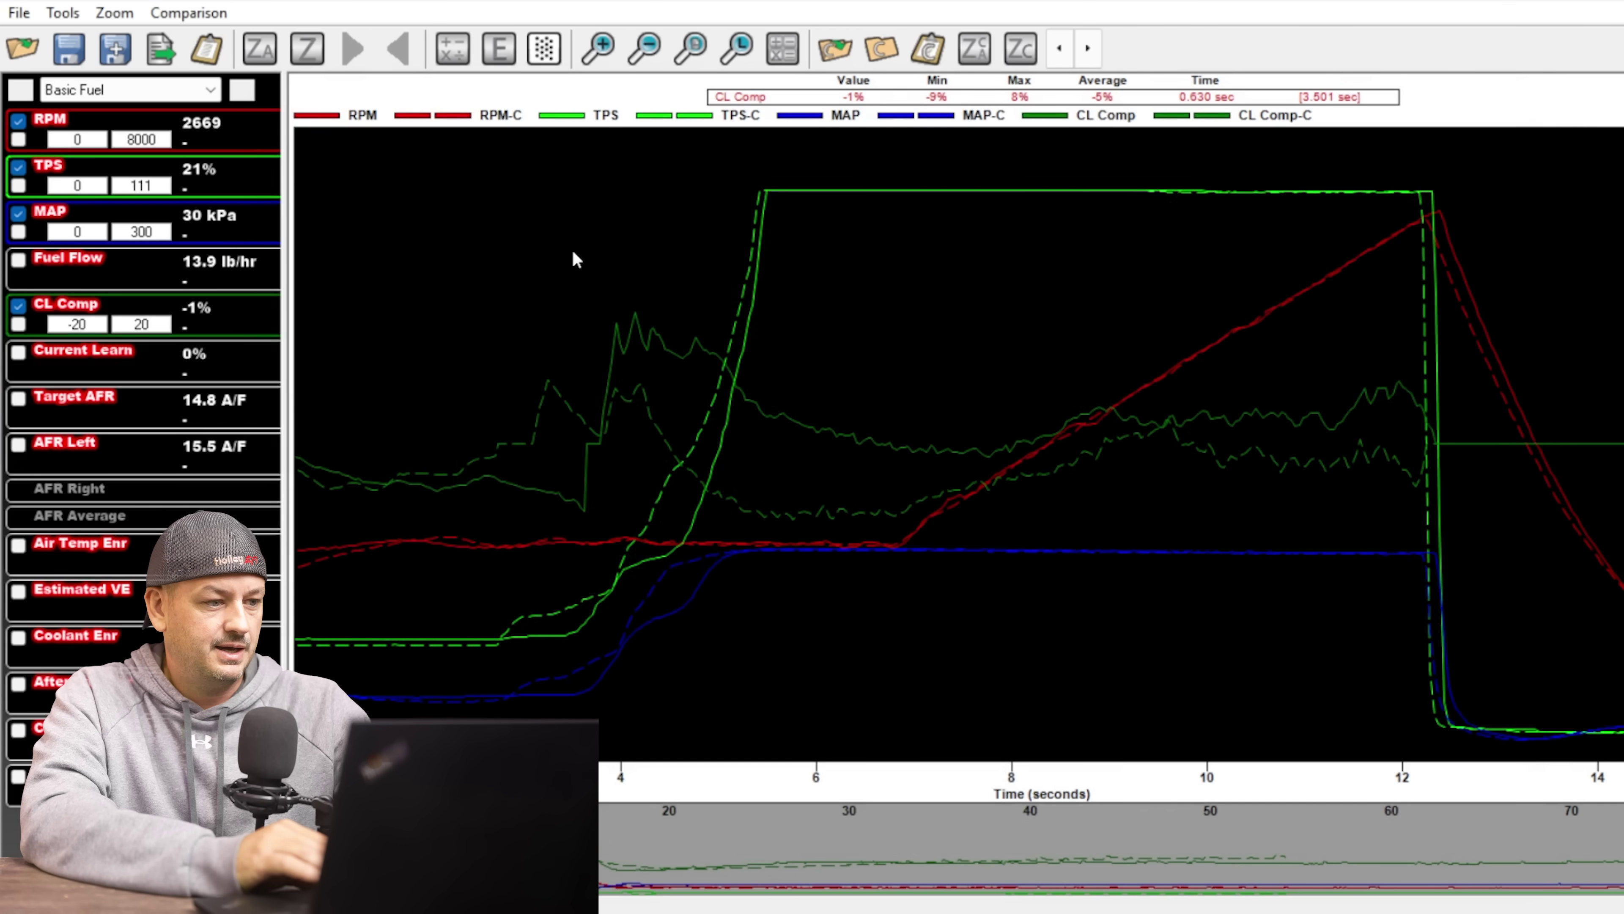
left_click(209, 91)
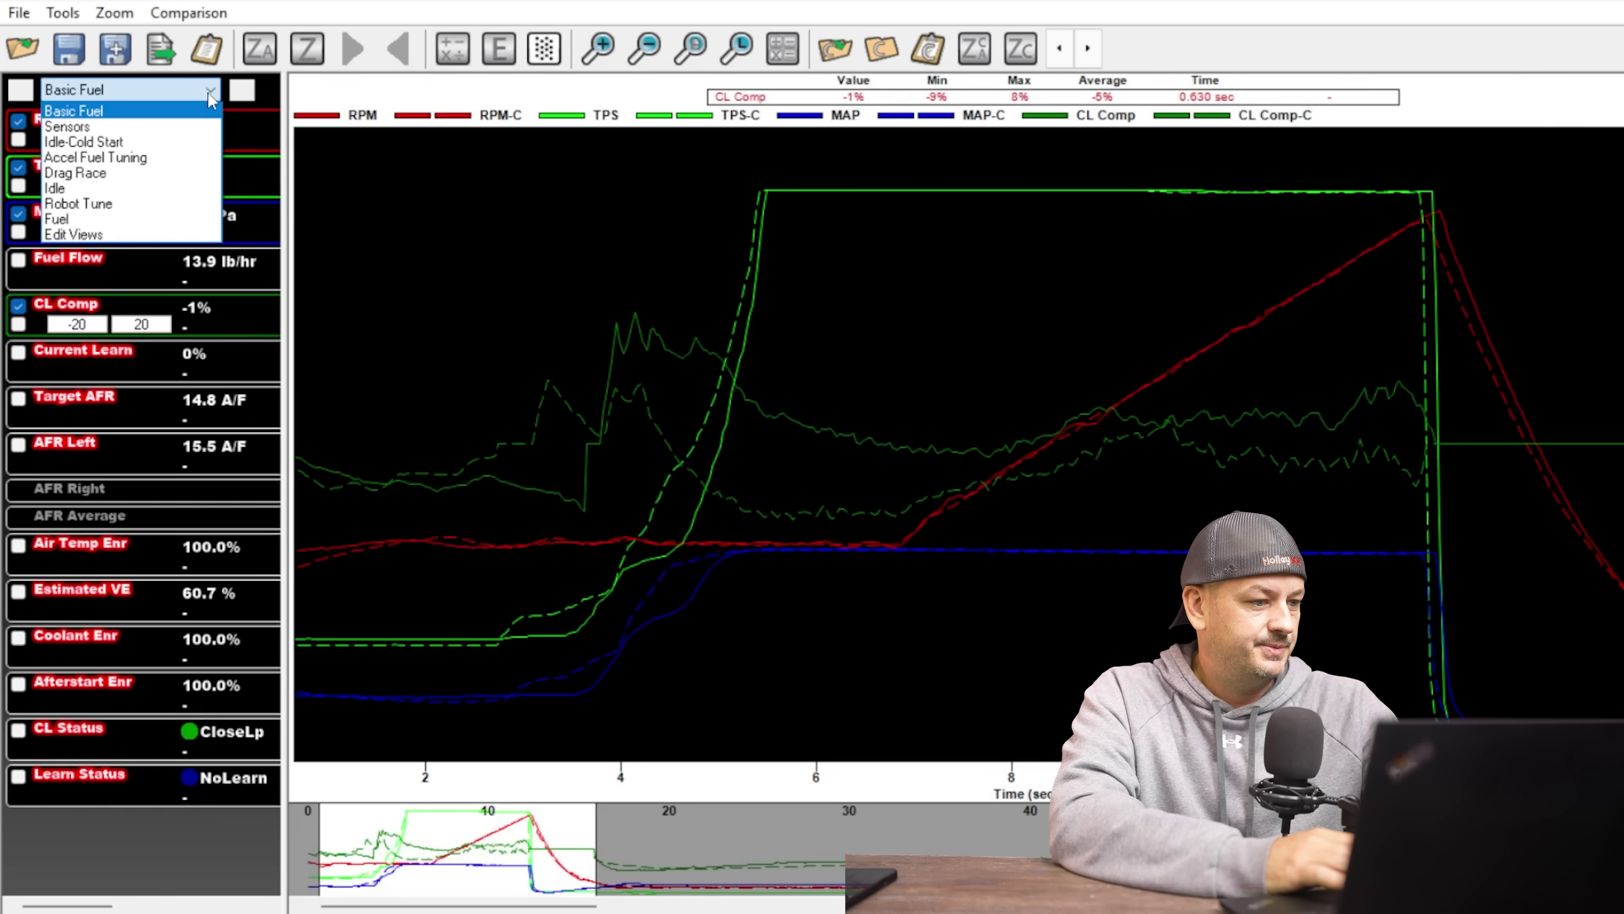
left_click(181, 201)
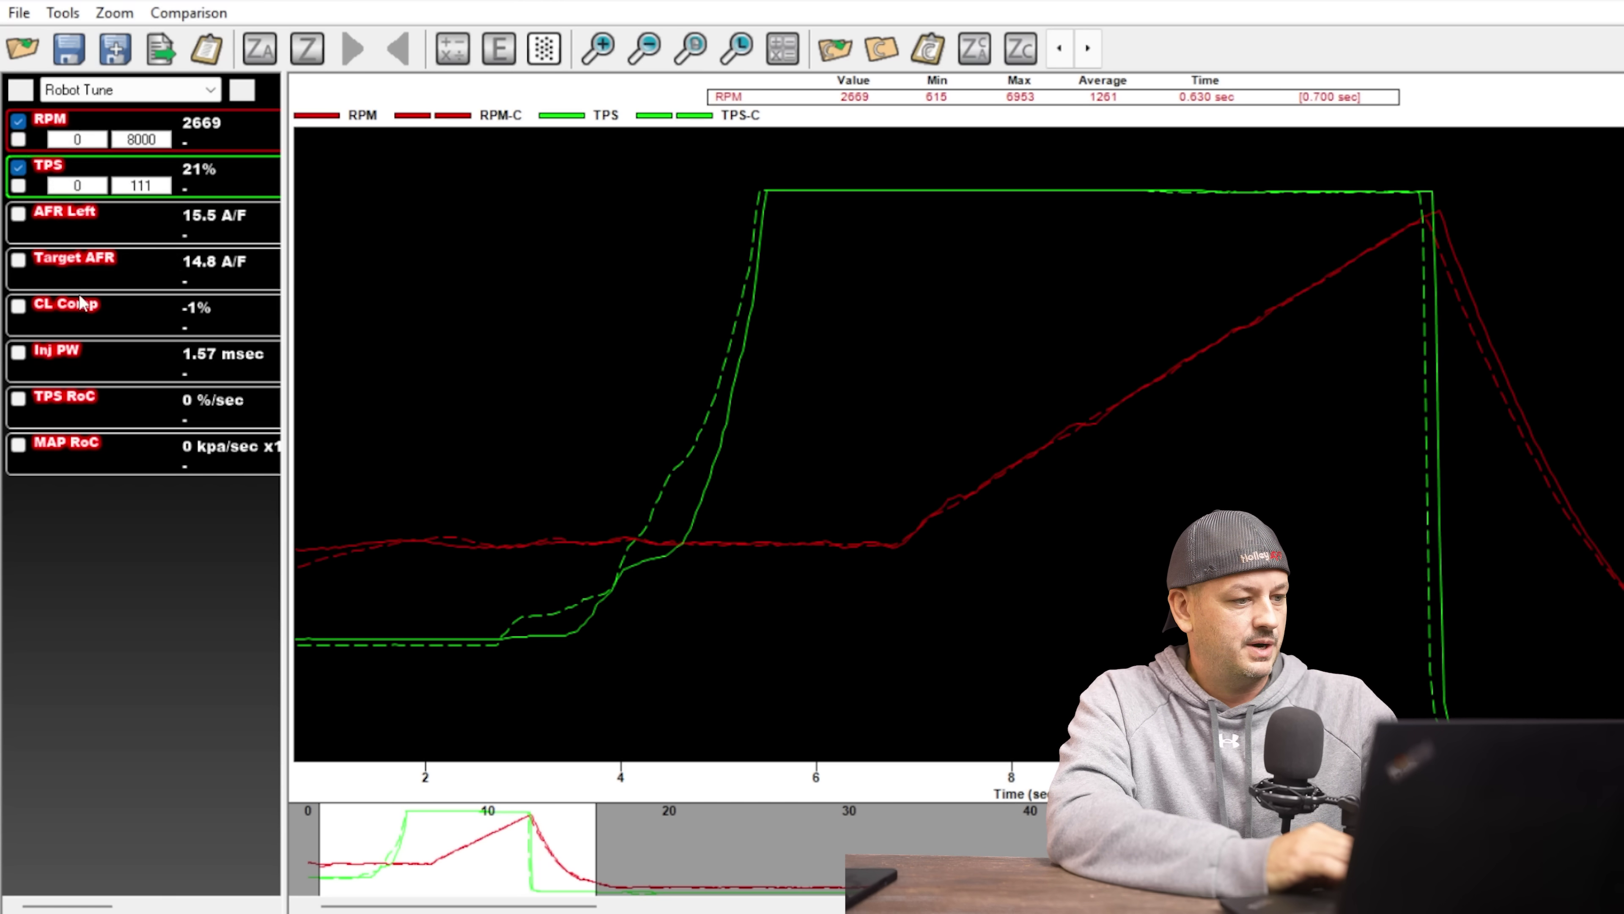
Plot Target AFR and read both logs' values at several points, 11.0 versus 12.0 A/F.
left_click(19, 263)
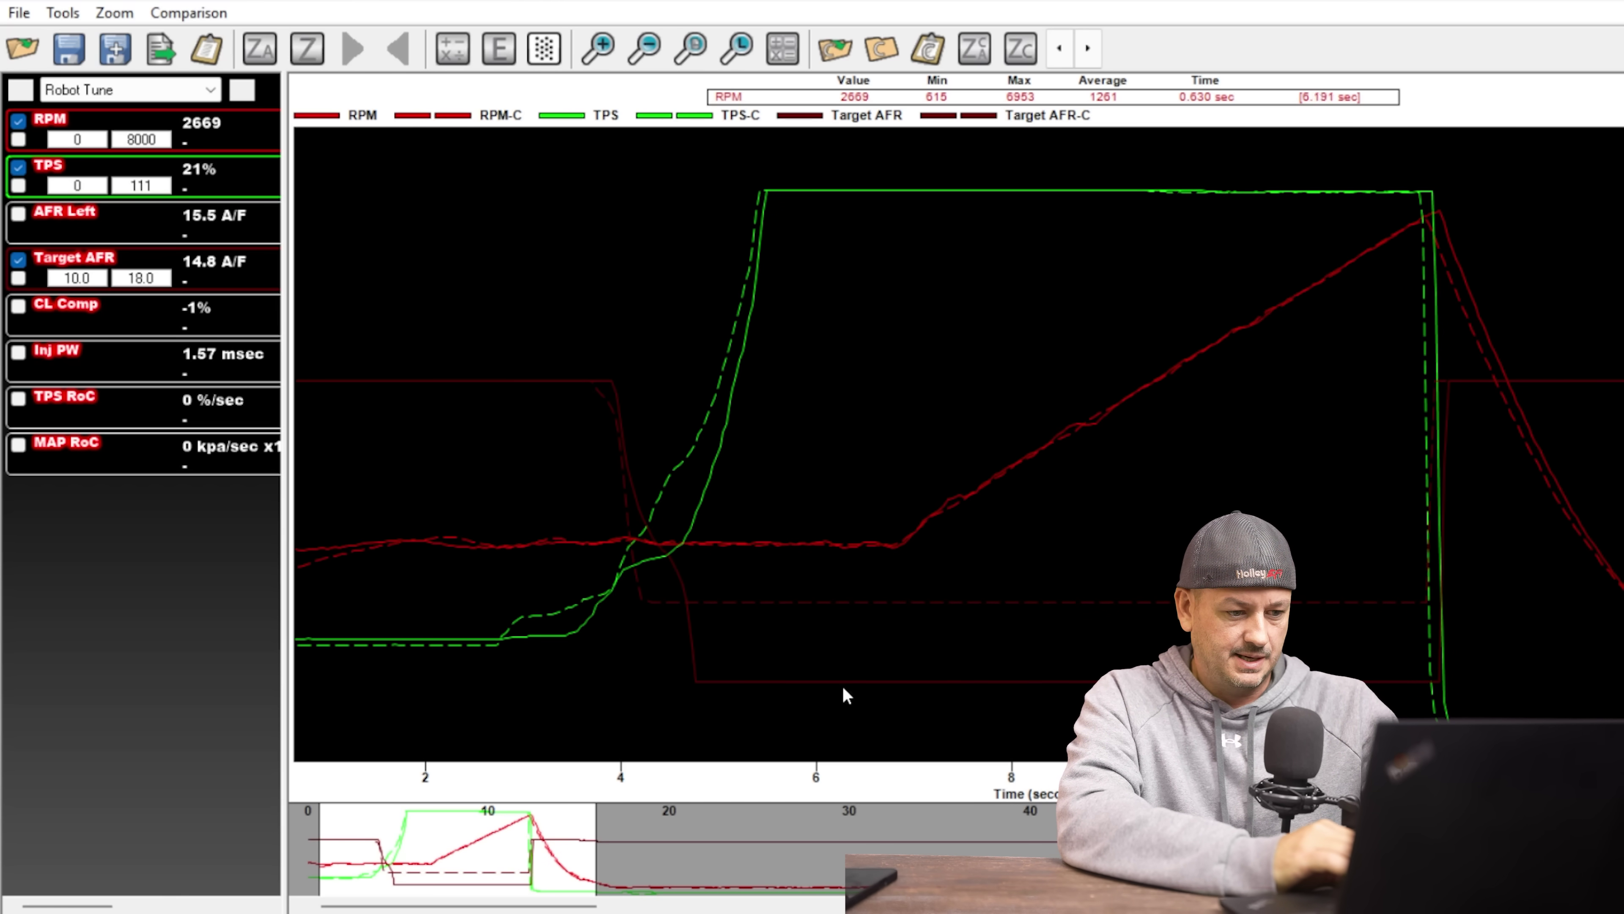
left_click(995, 584)
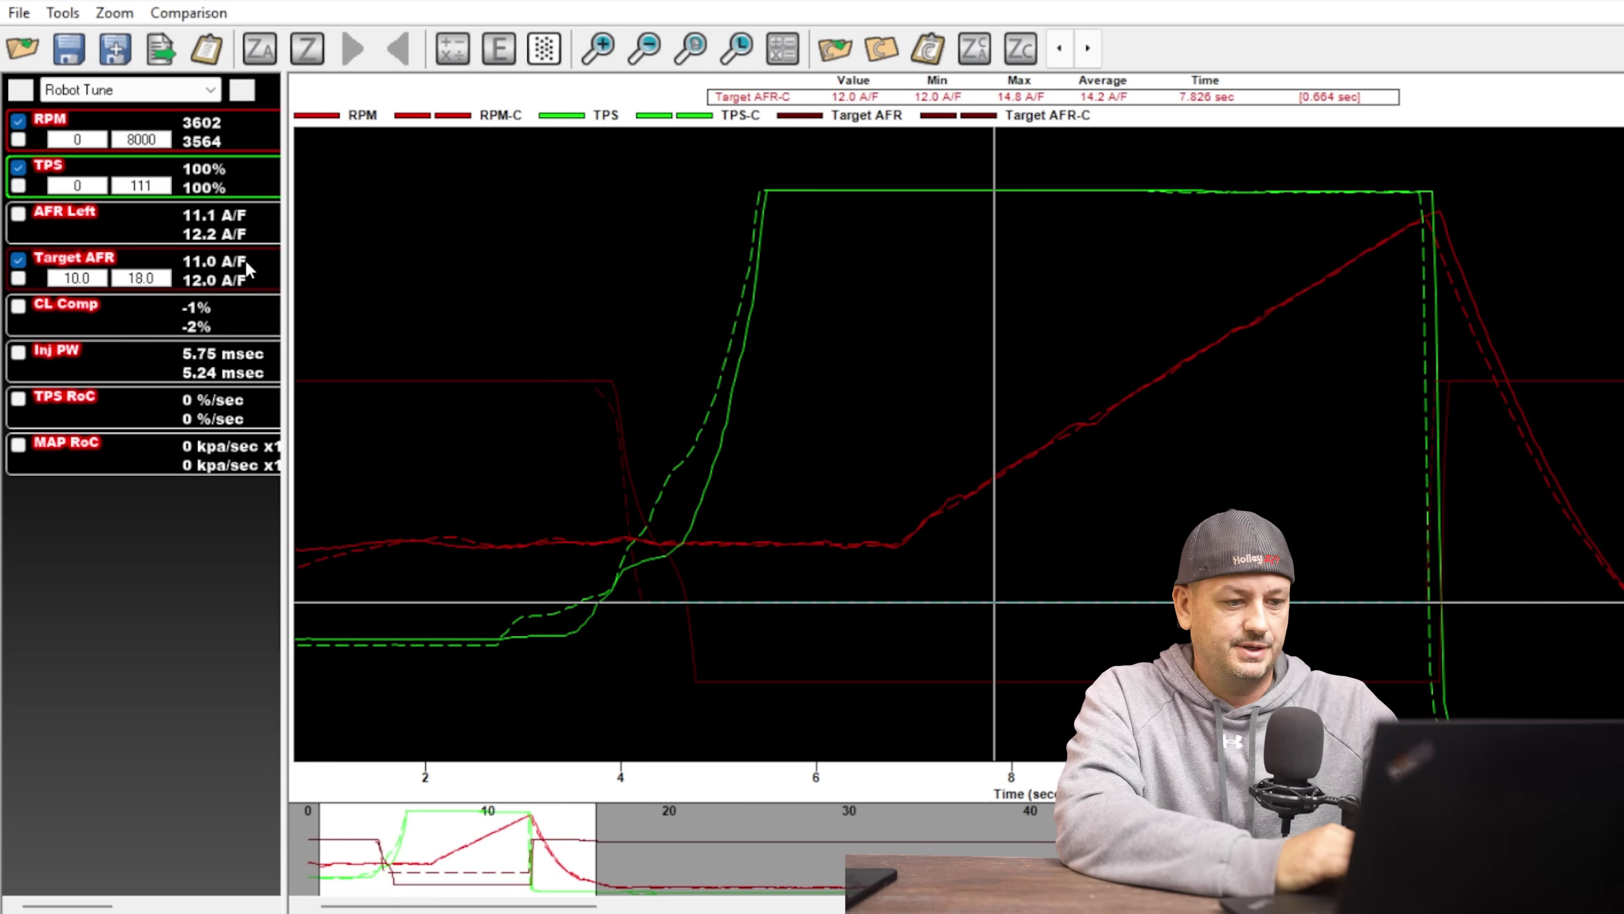
left_click(841, 679)
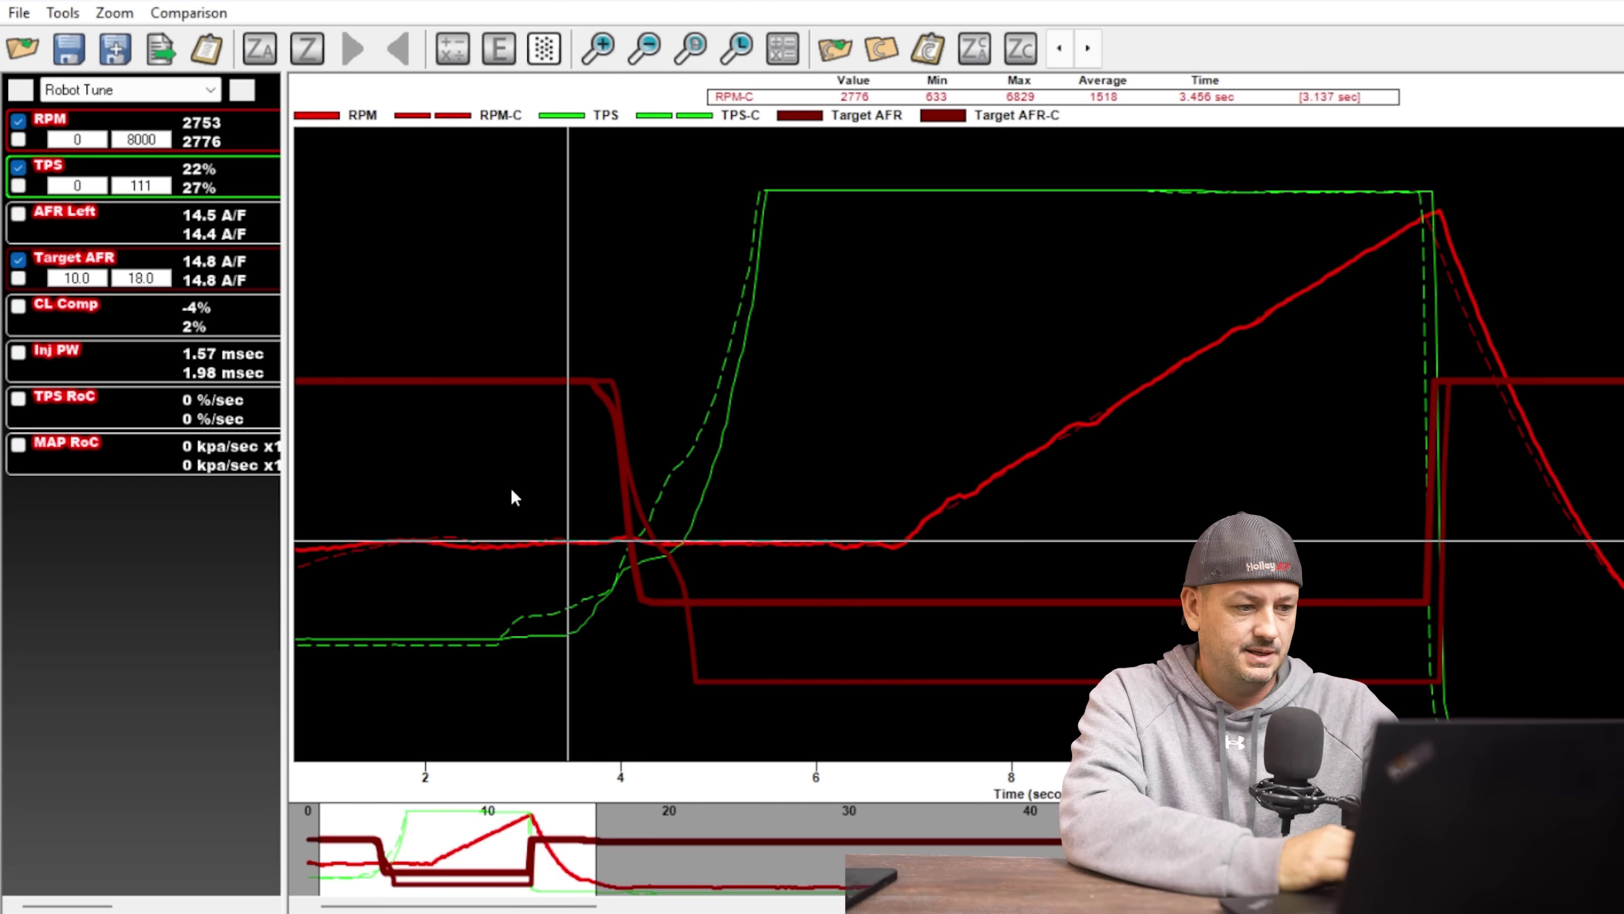
left_click(376, 342)
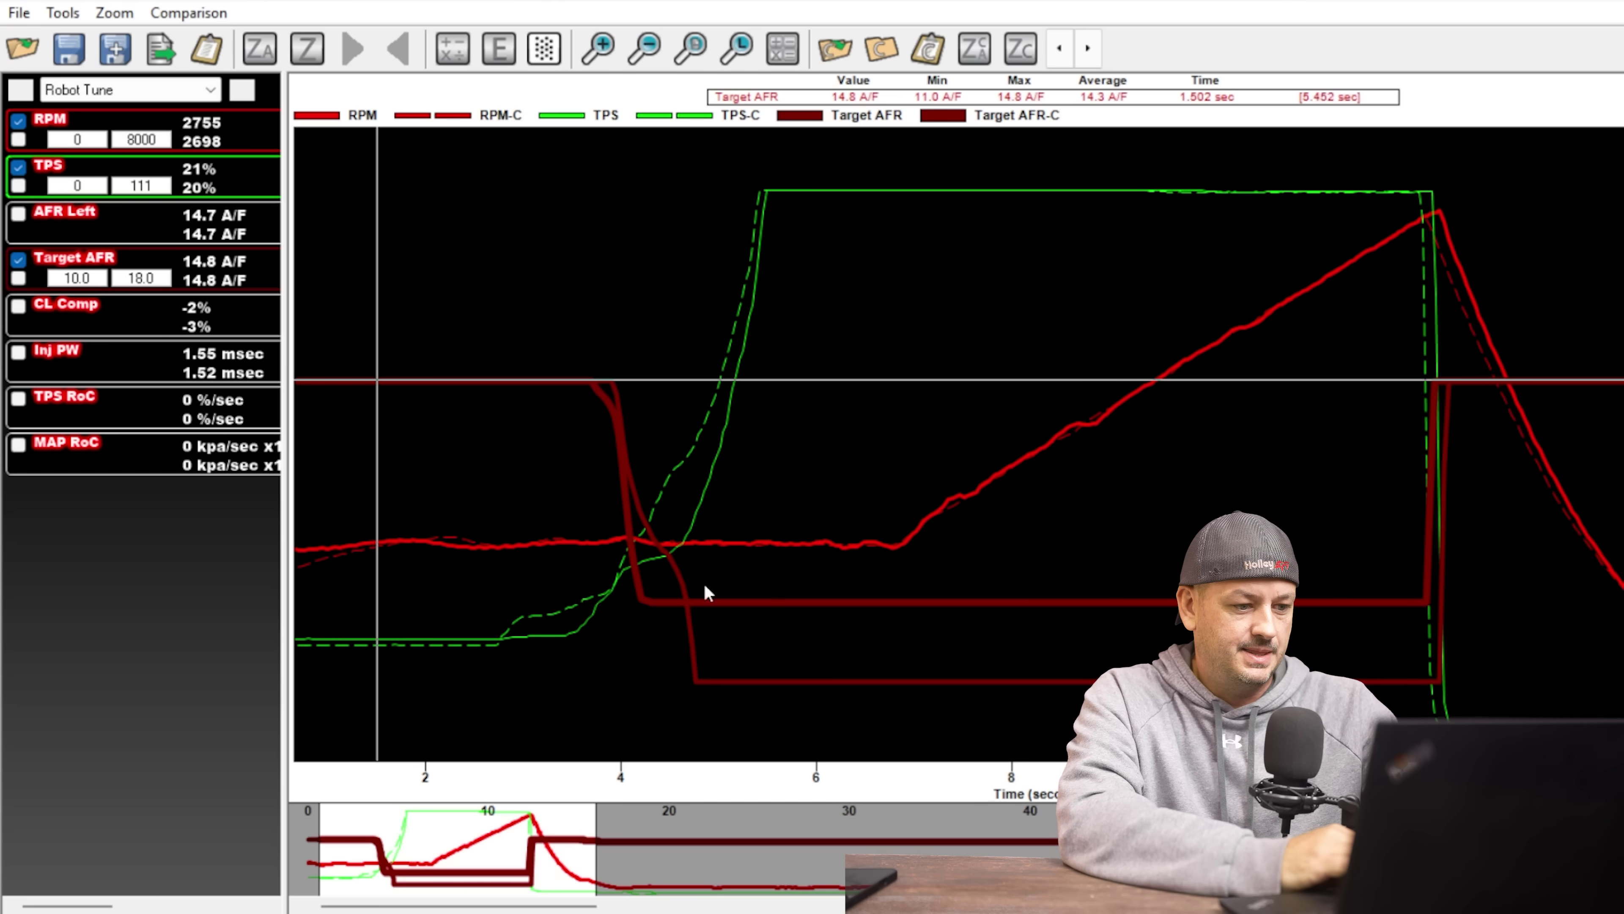
left_click(1195, 601)
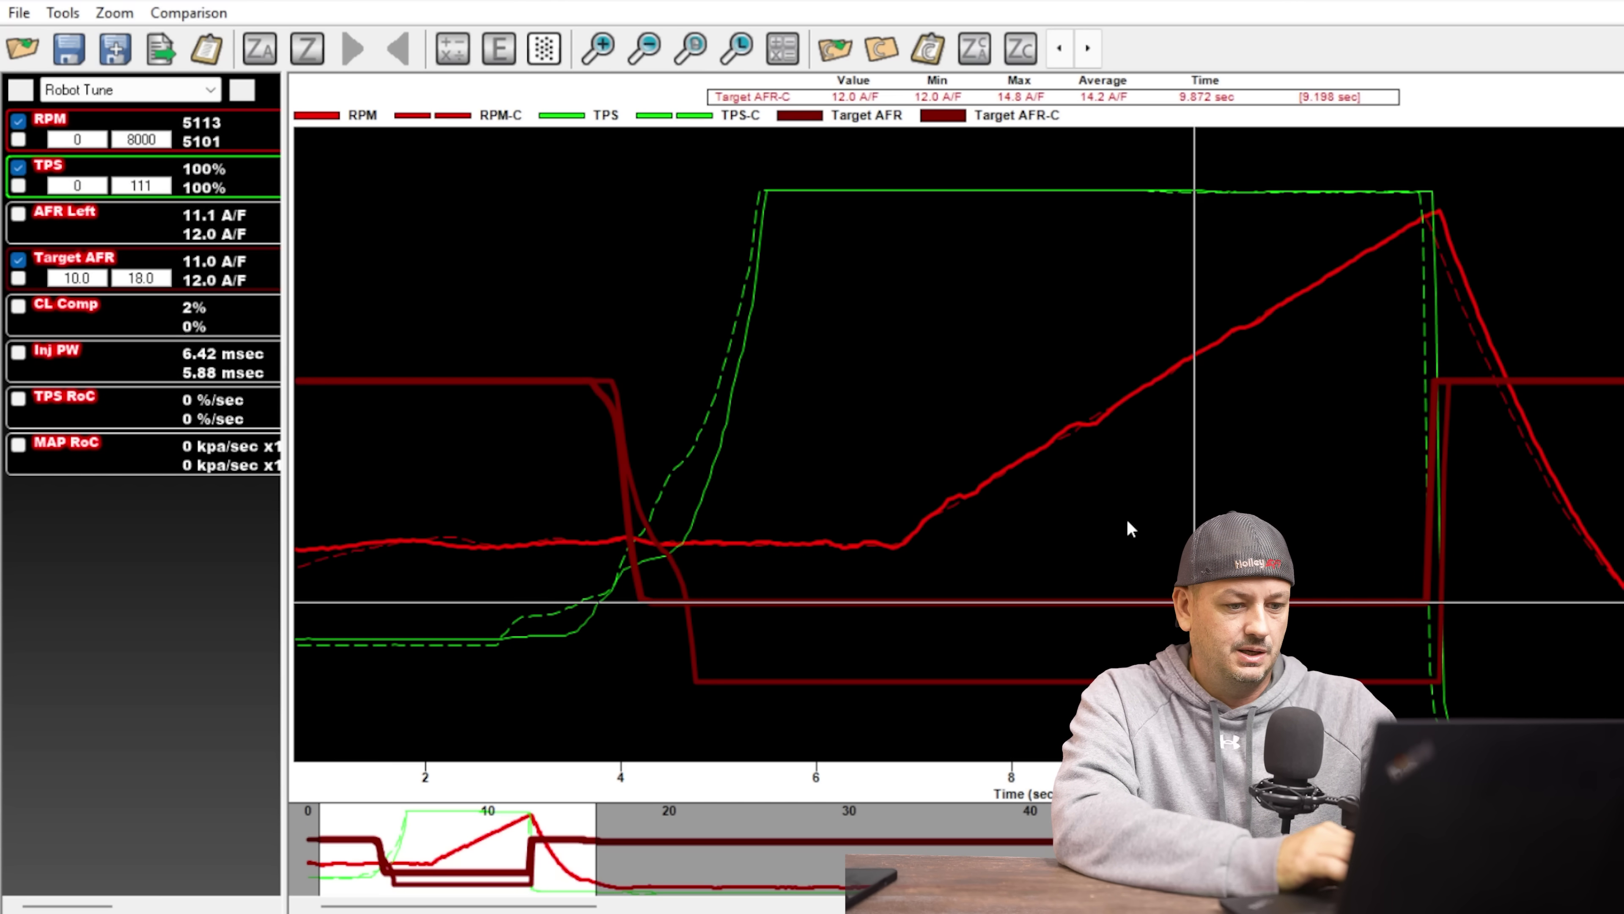
left_click(479, 320)
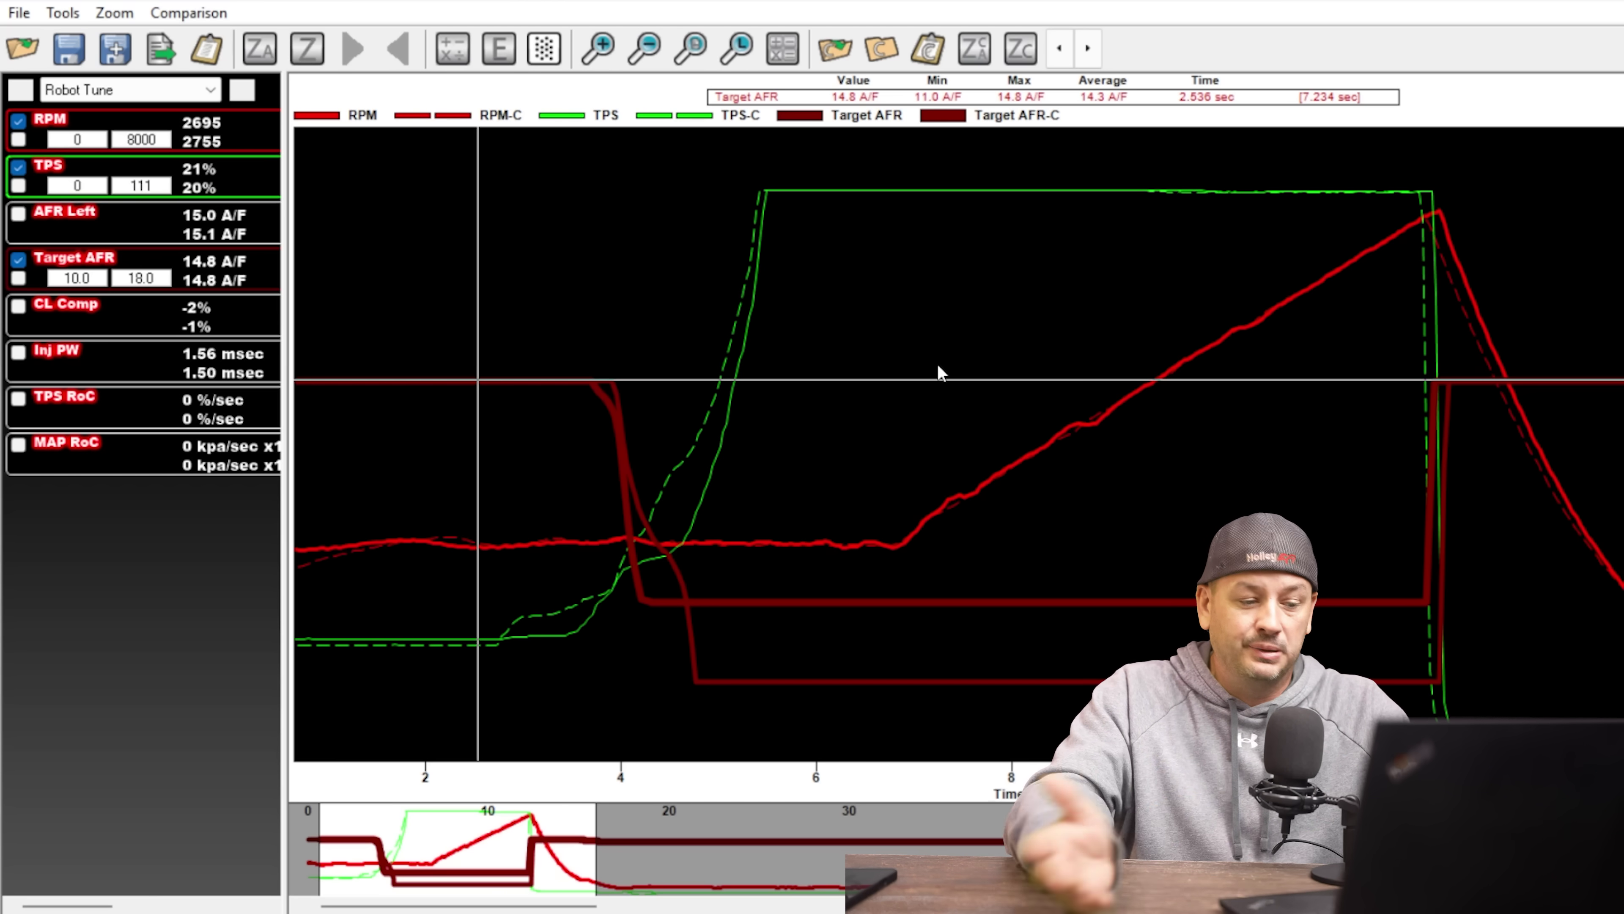
Step the time cursor to about 3.1 s, then browse to the finished crap > Idle log folder.
key("Right")
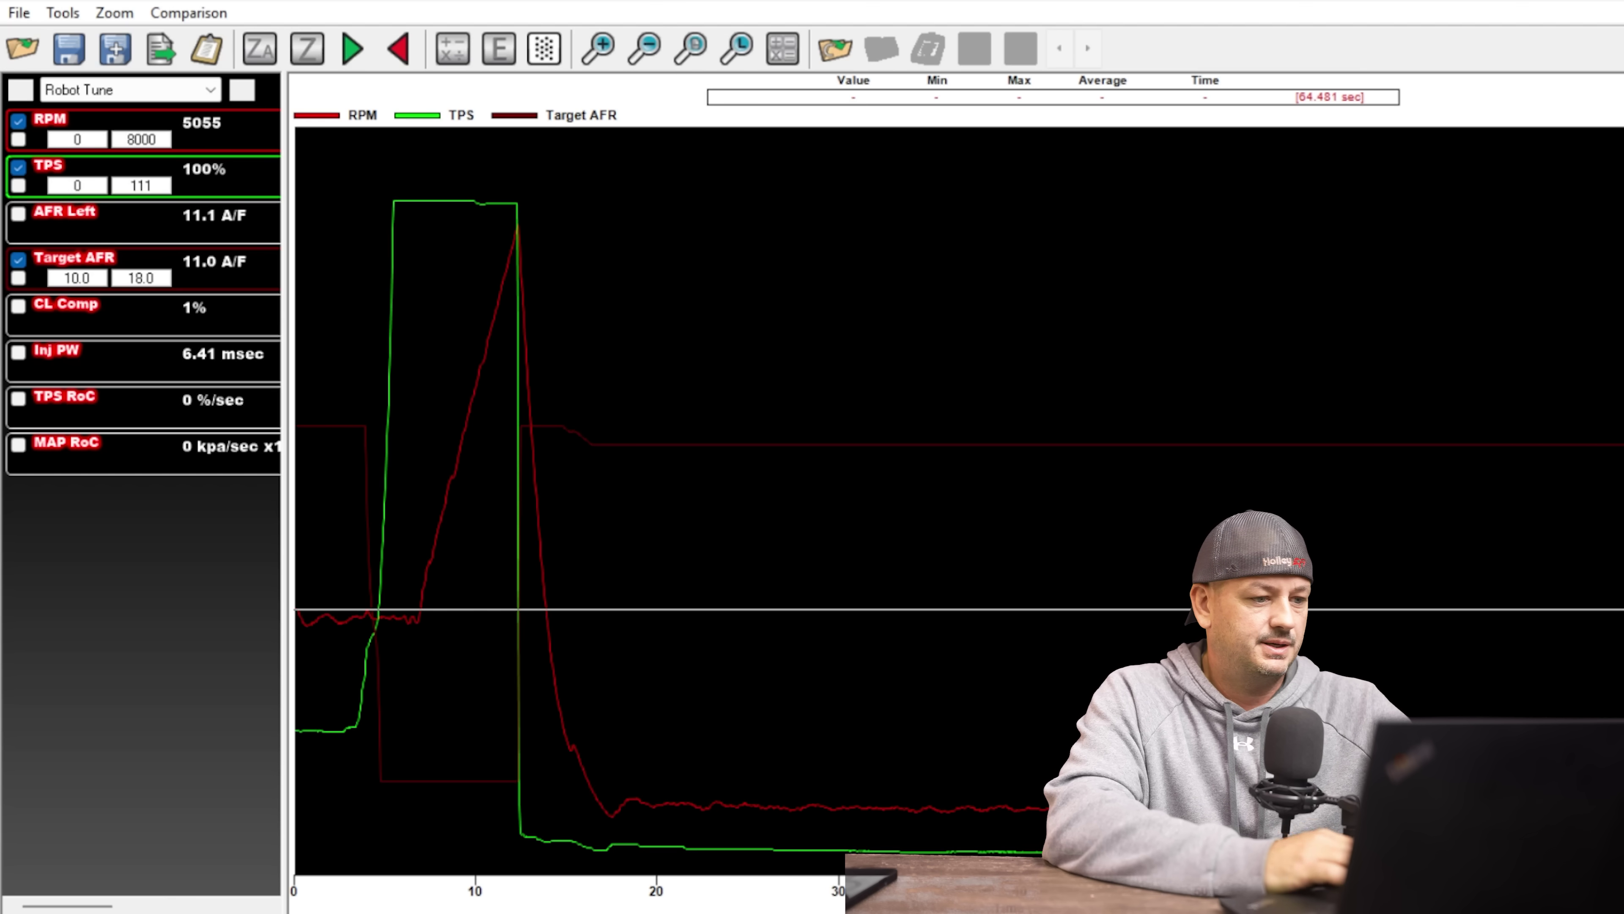
left_click(20, 12)
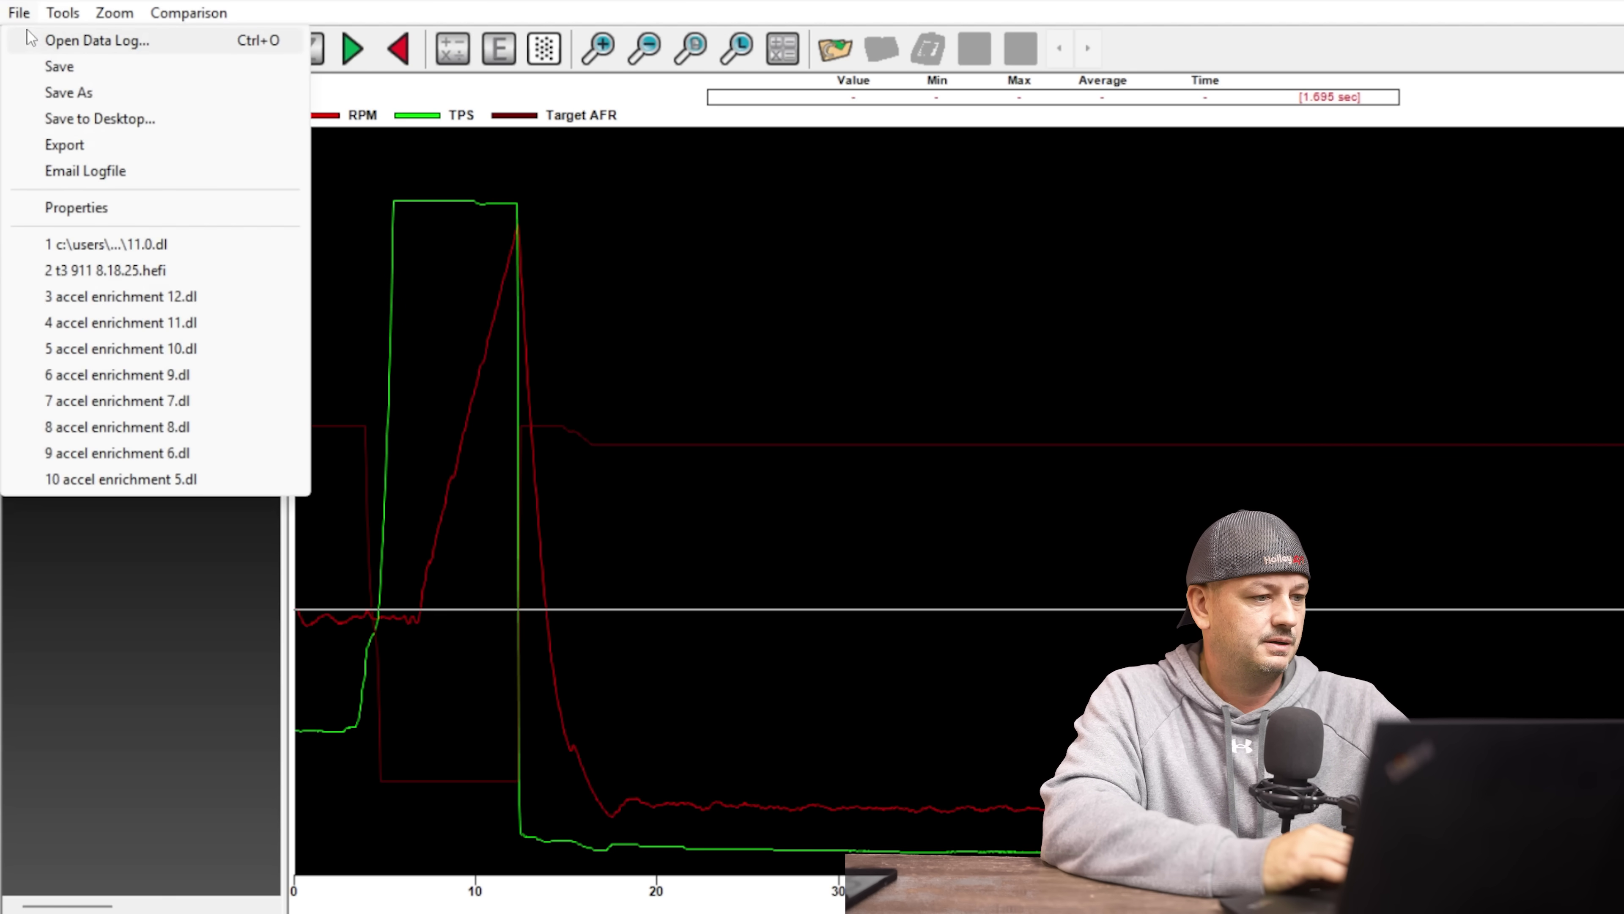
left_click(75, 47)
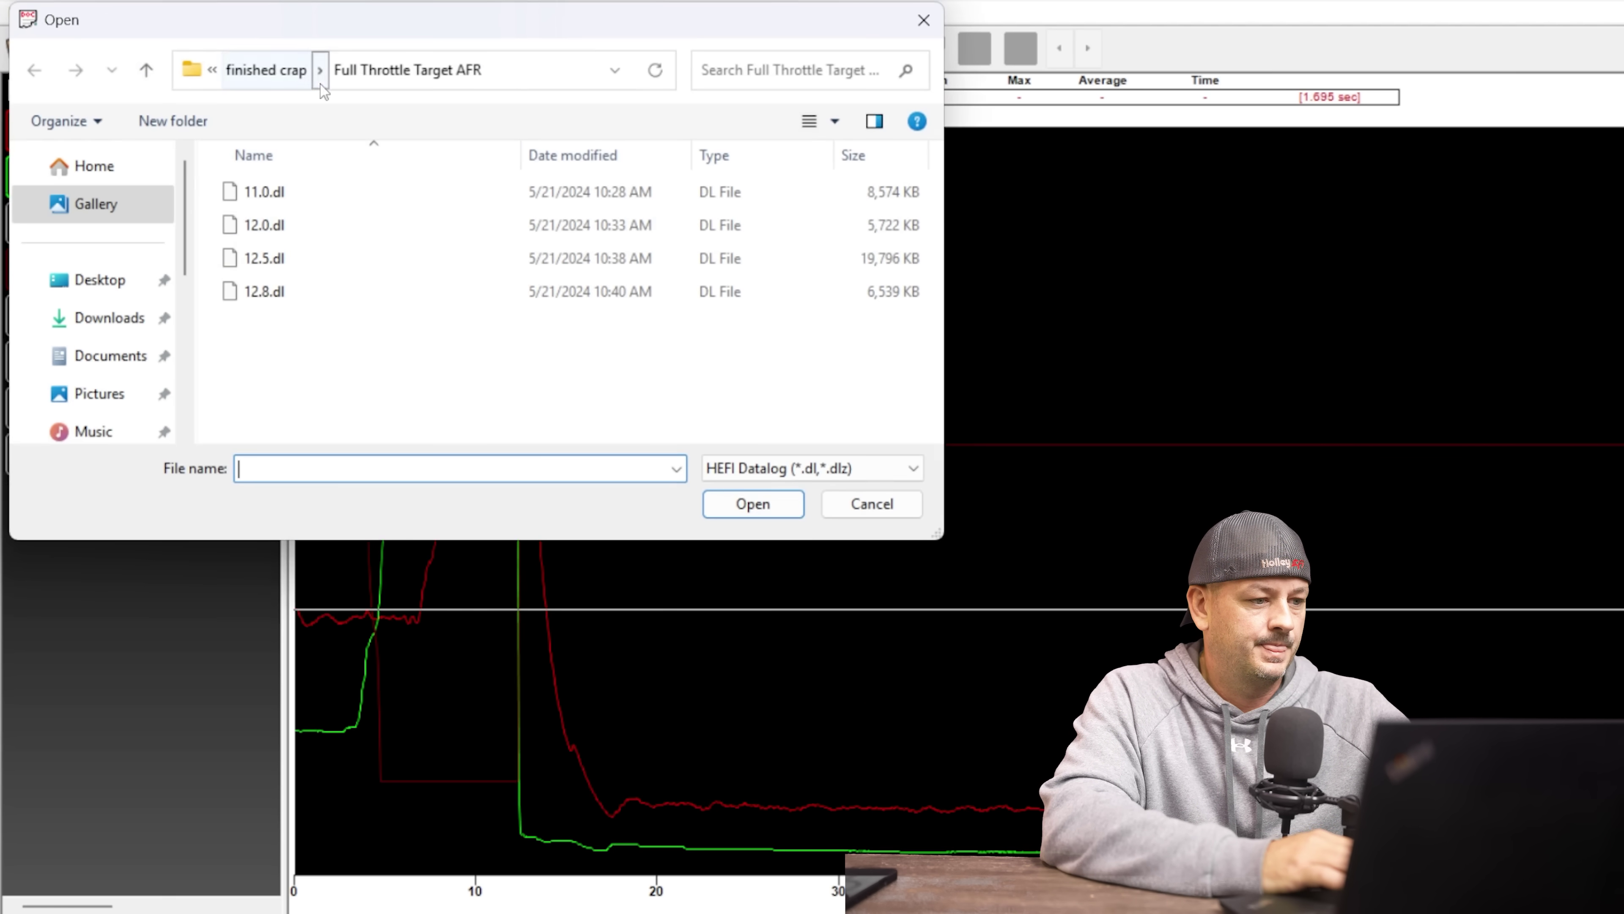
left_click(289, 79)
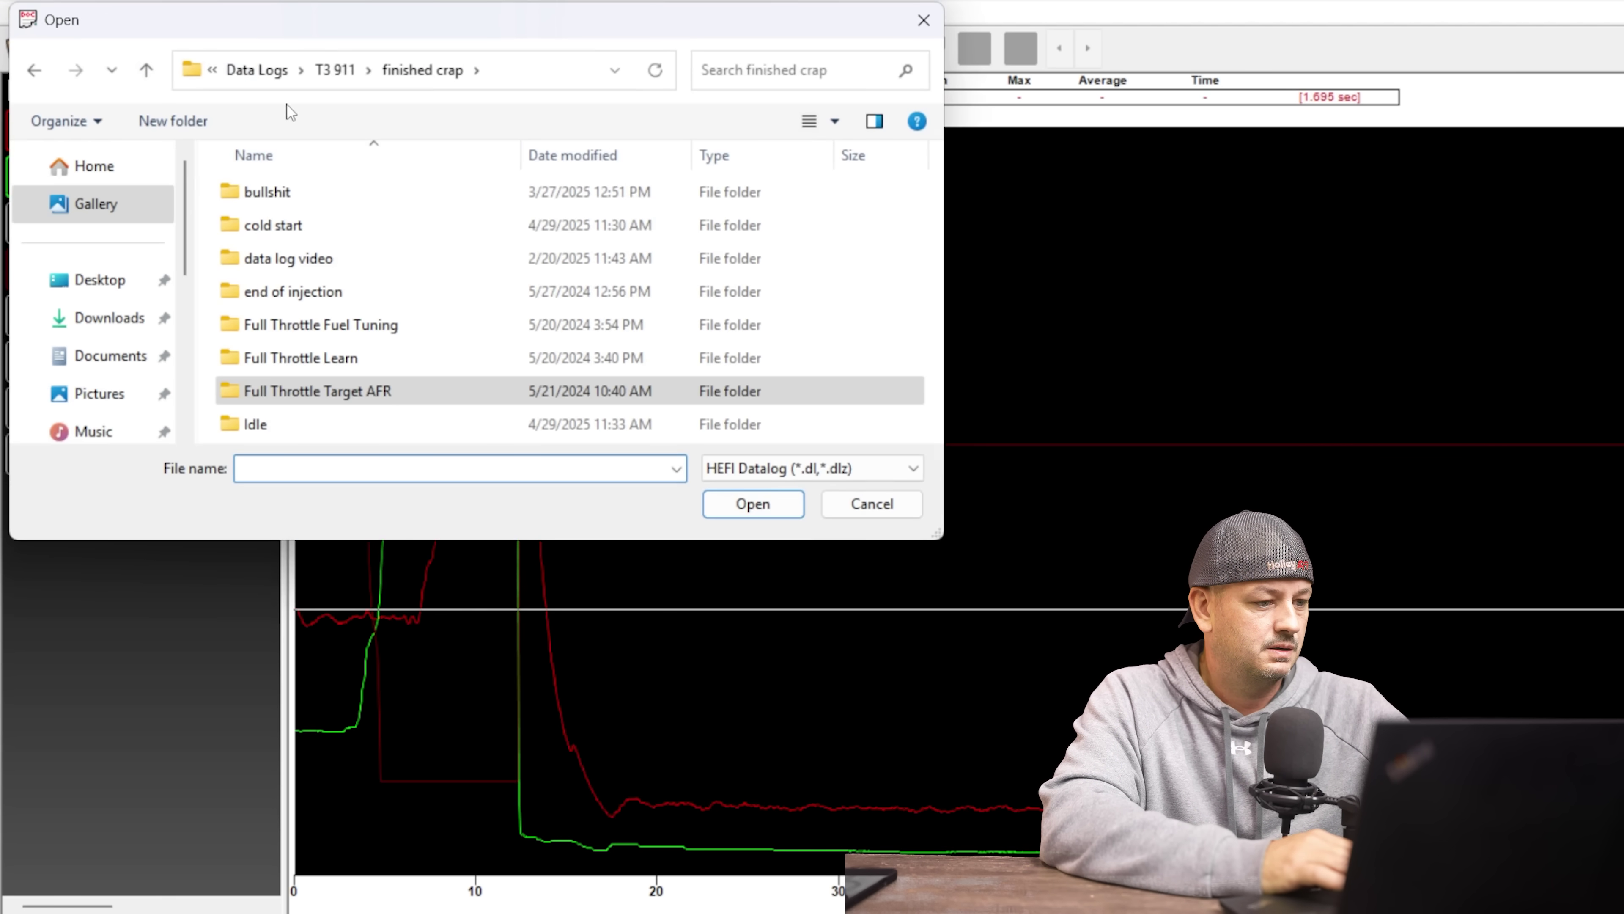
double_click(251, 424)
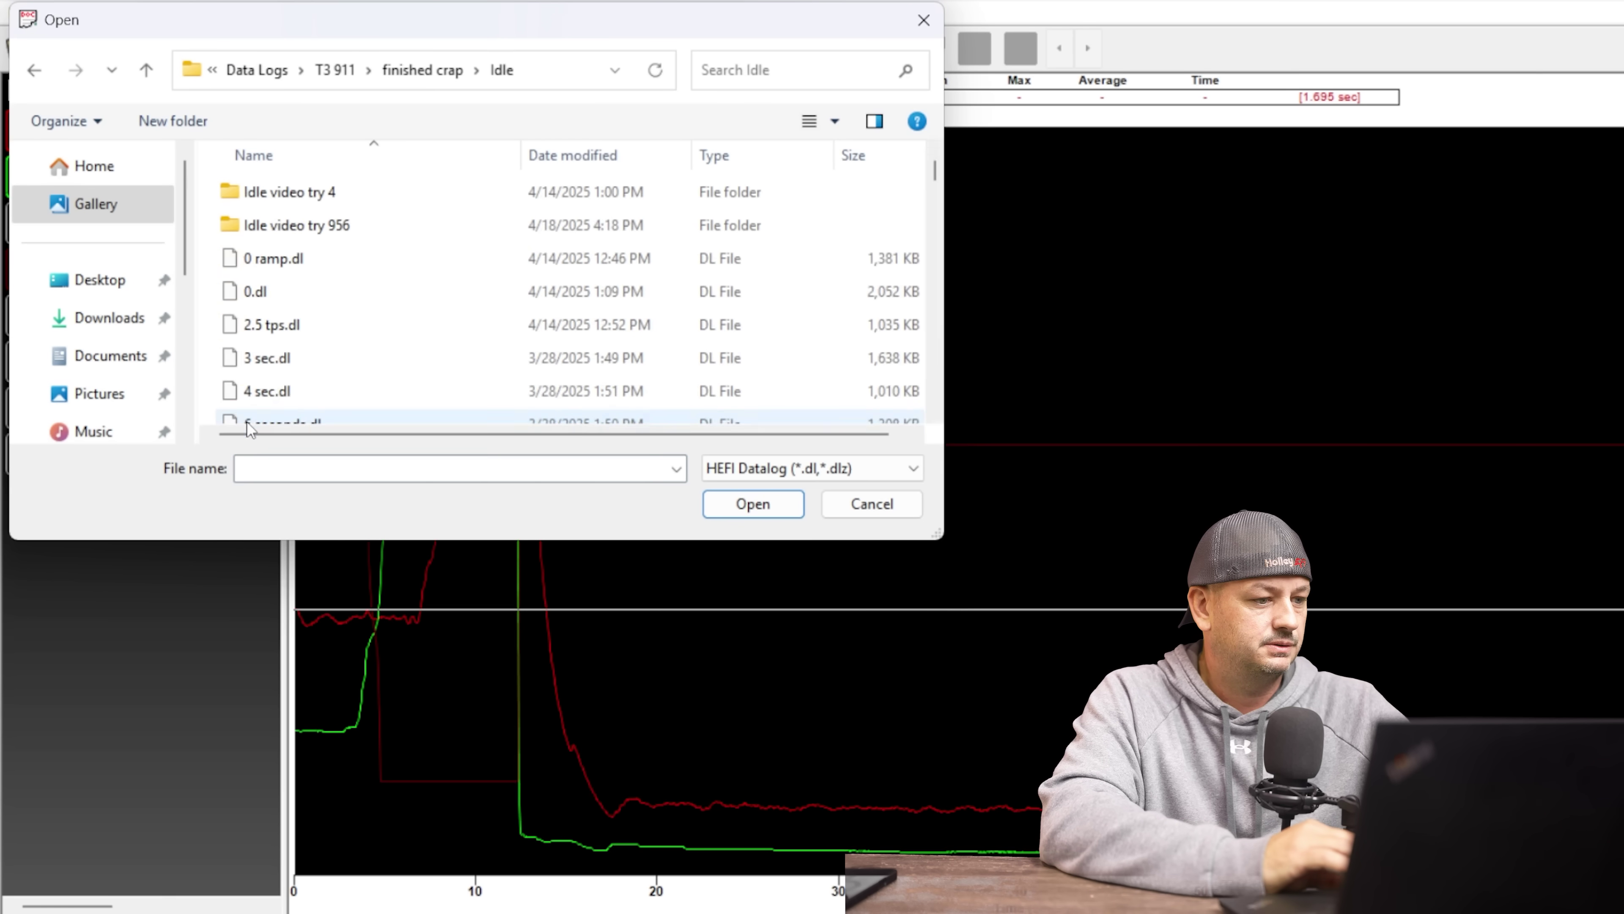
Load the 3 sec.dl log from the Idle folder in place of the full-throttle log.
scroll(936, 179, "down", 1)
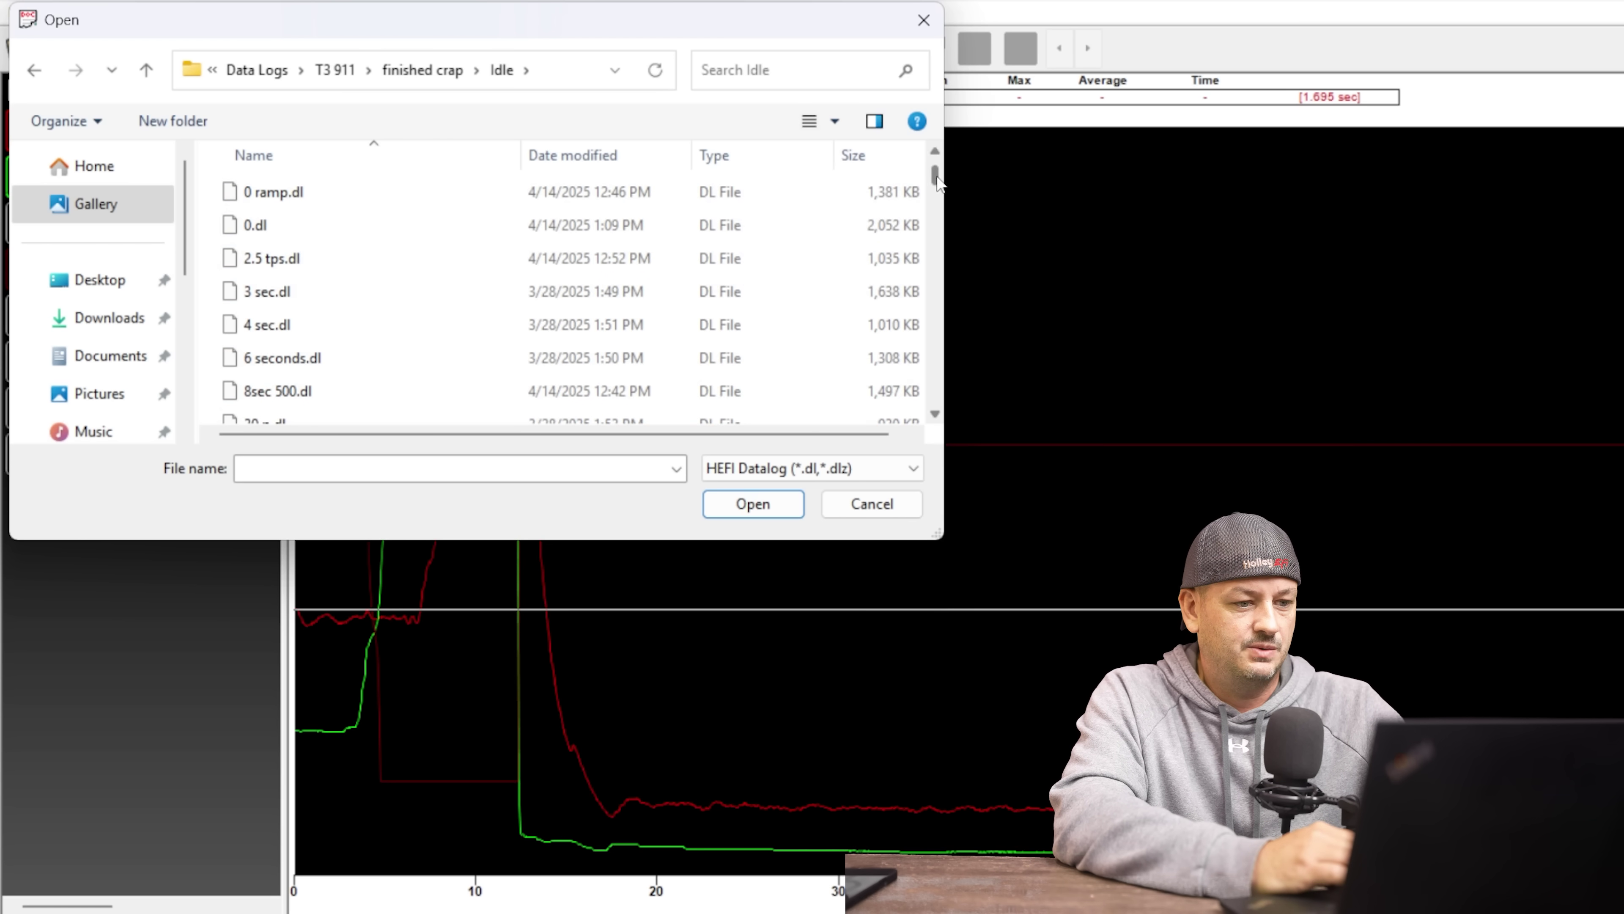
left_click_drag(937, 180, 937, 242)
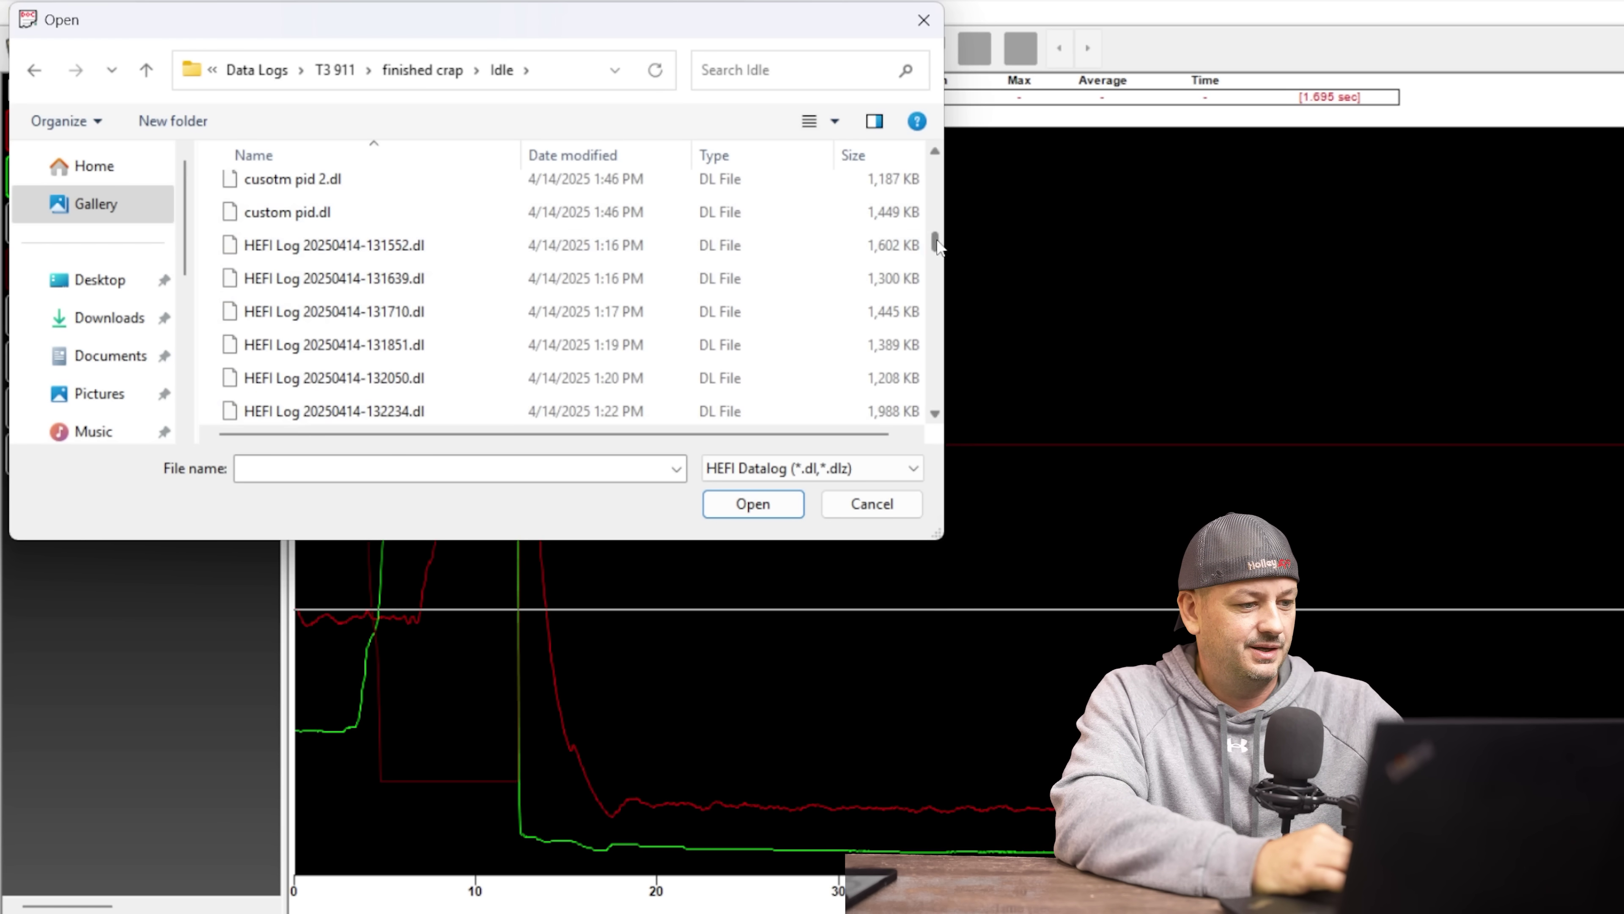
left_click_drag(937, 245, 942, 405)
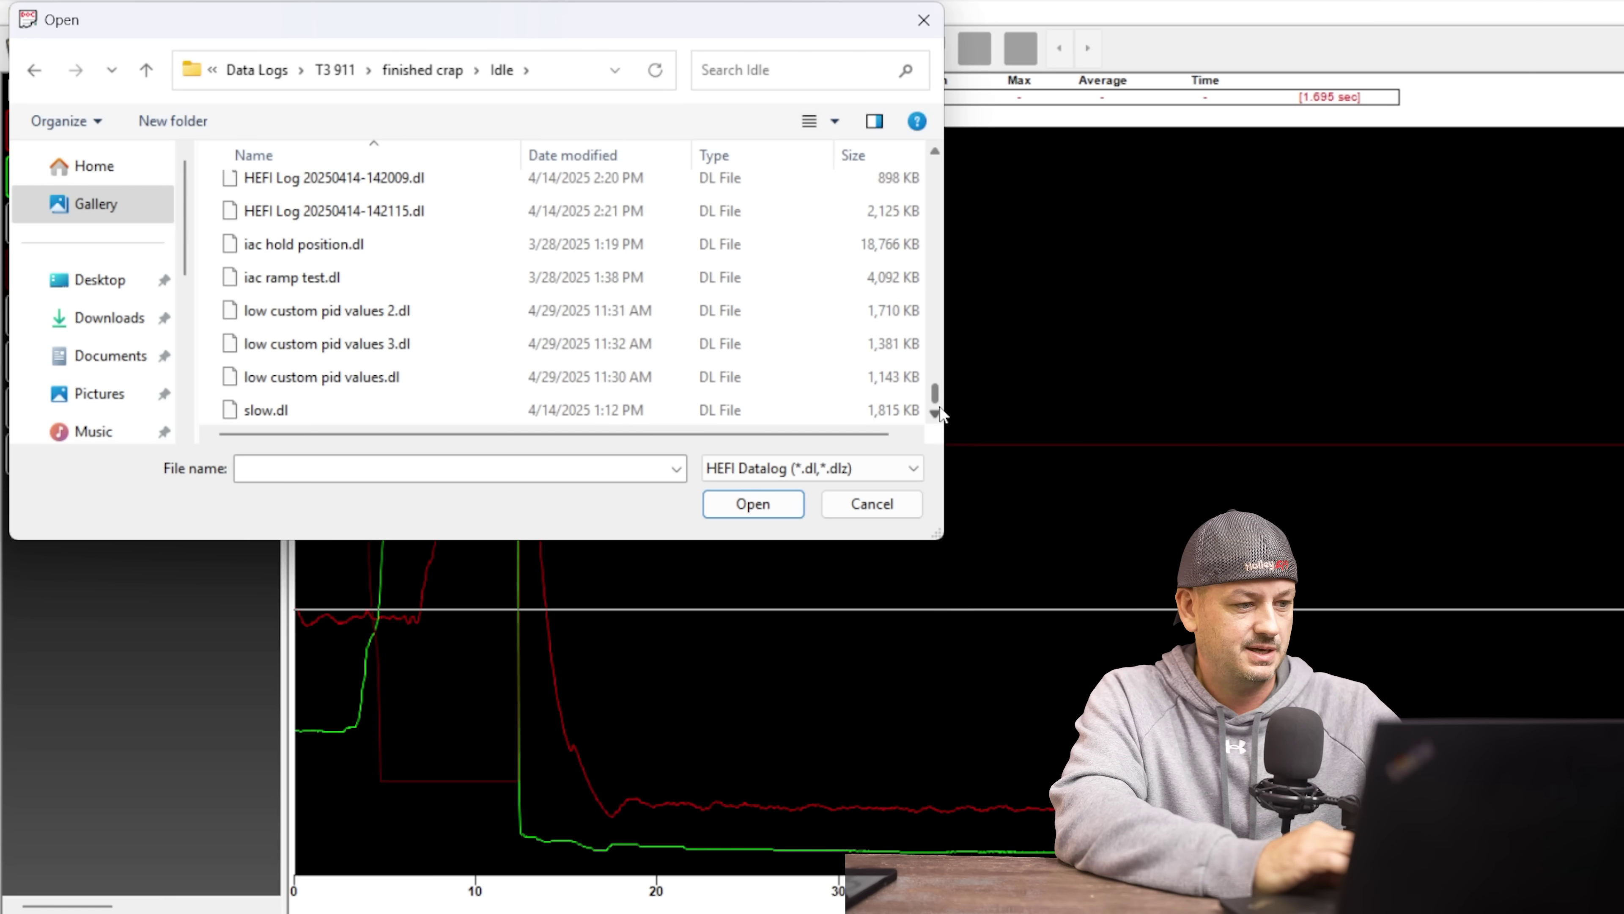
scroll(435, 305, "up", 10)
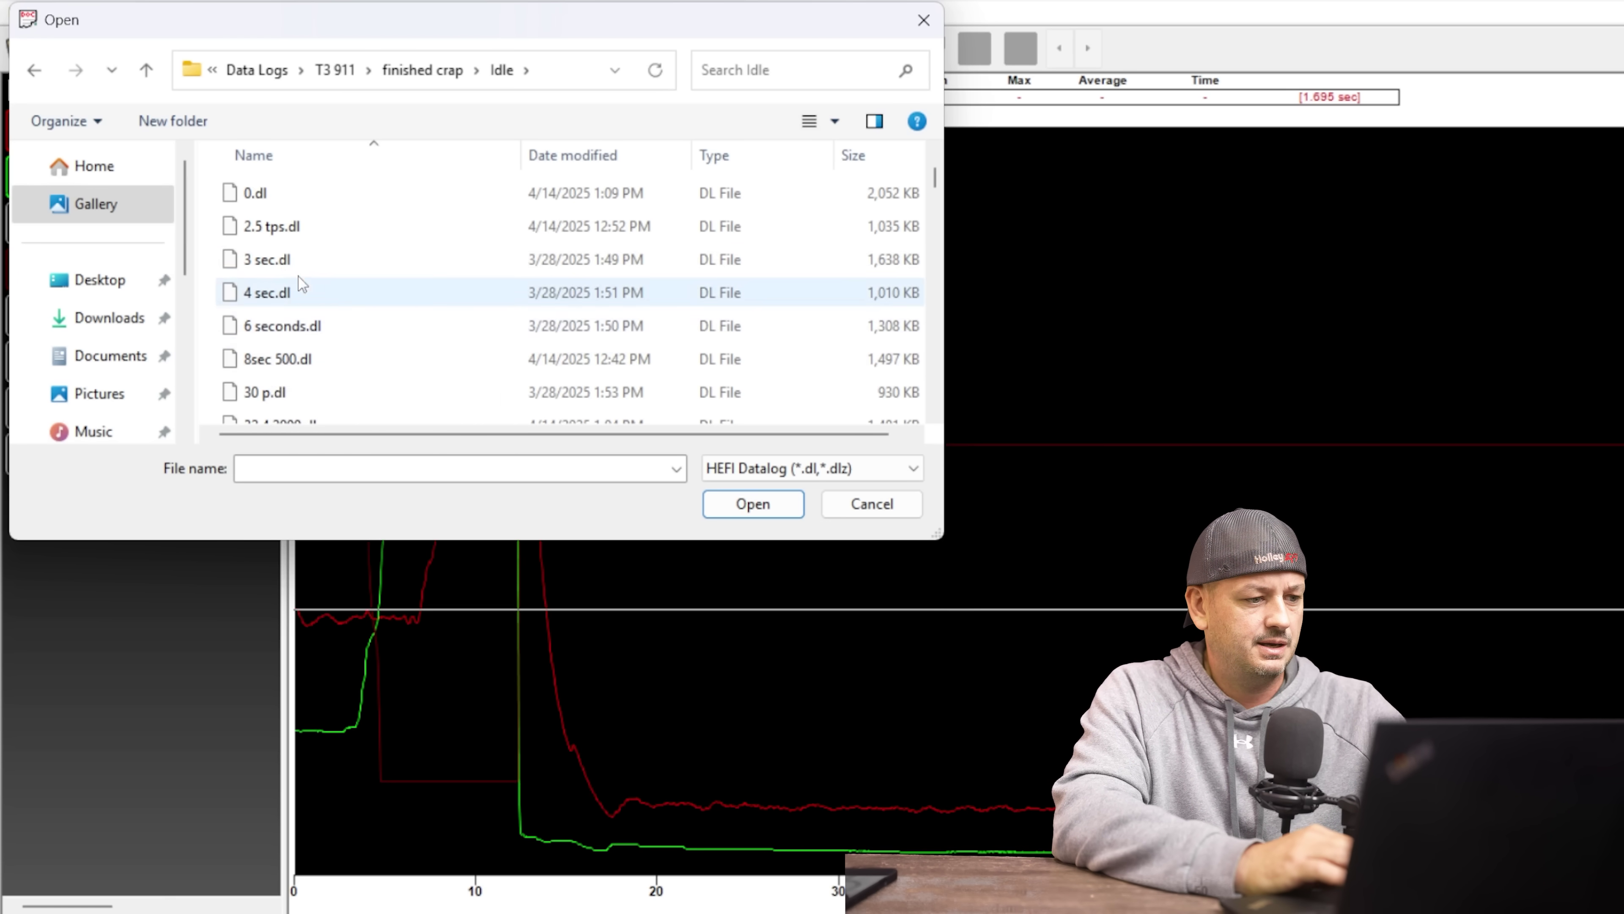
double_click(258, 262)
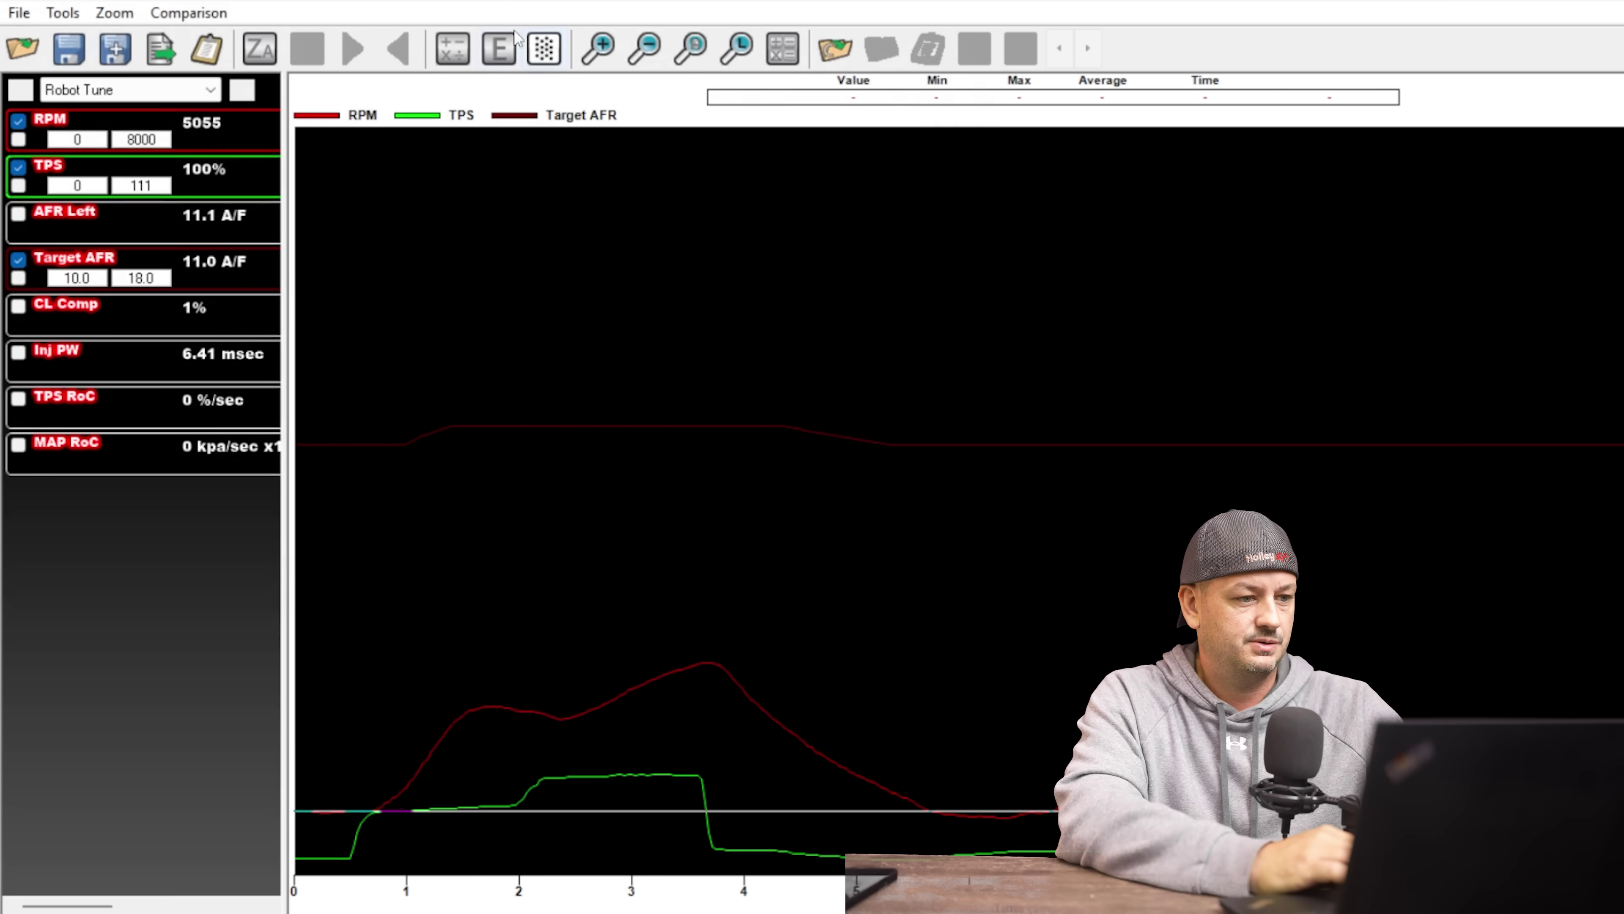
Switch the graph to the Idle view and check the 5.0 sec Ramp Decay Time in Idle Settings.
left_click(501, 49)
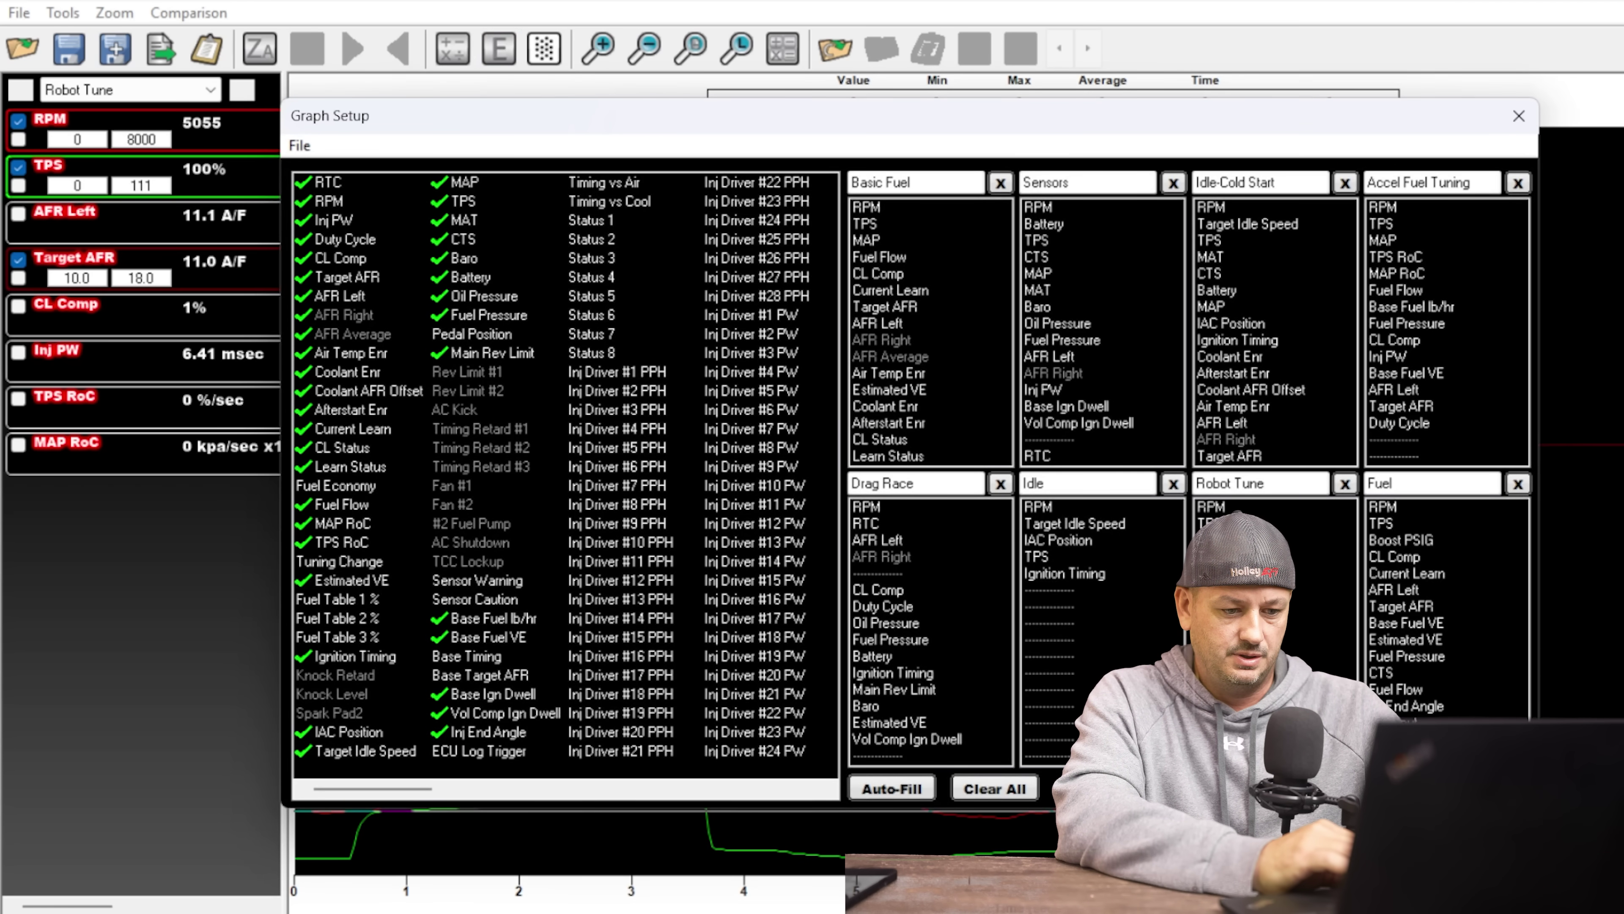
key("Escape")
left_click(210, 90)
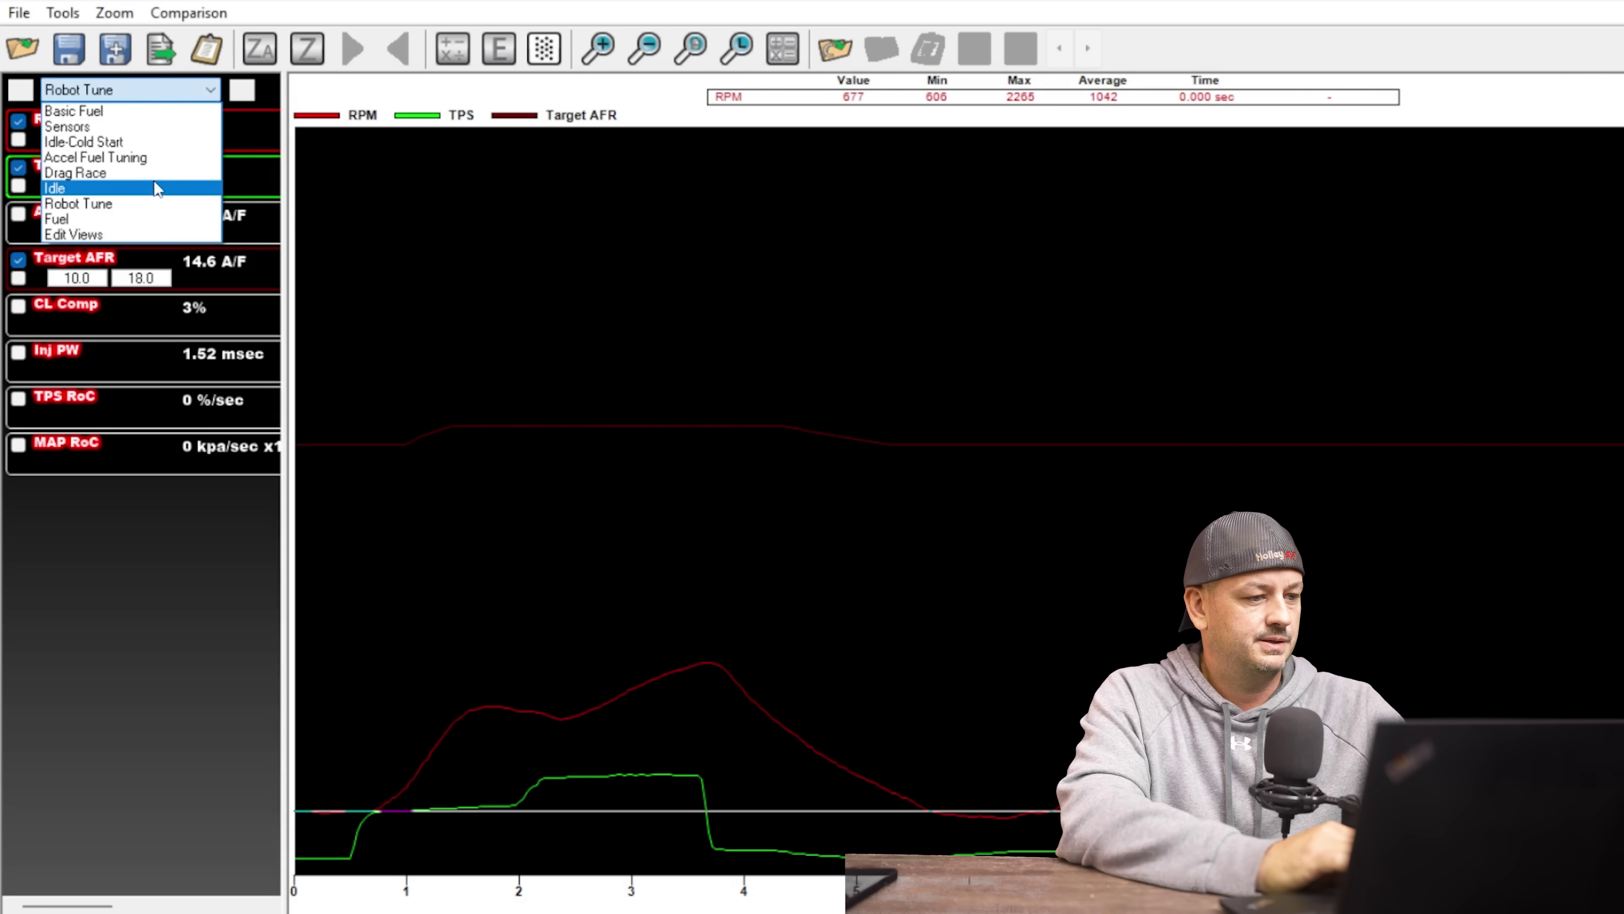
left_click(153, 190)
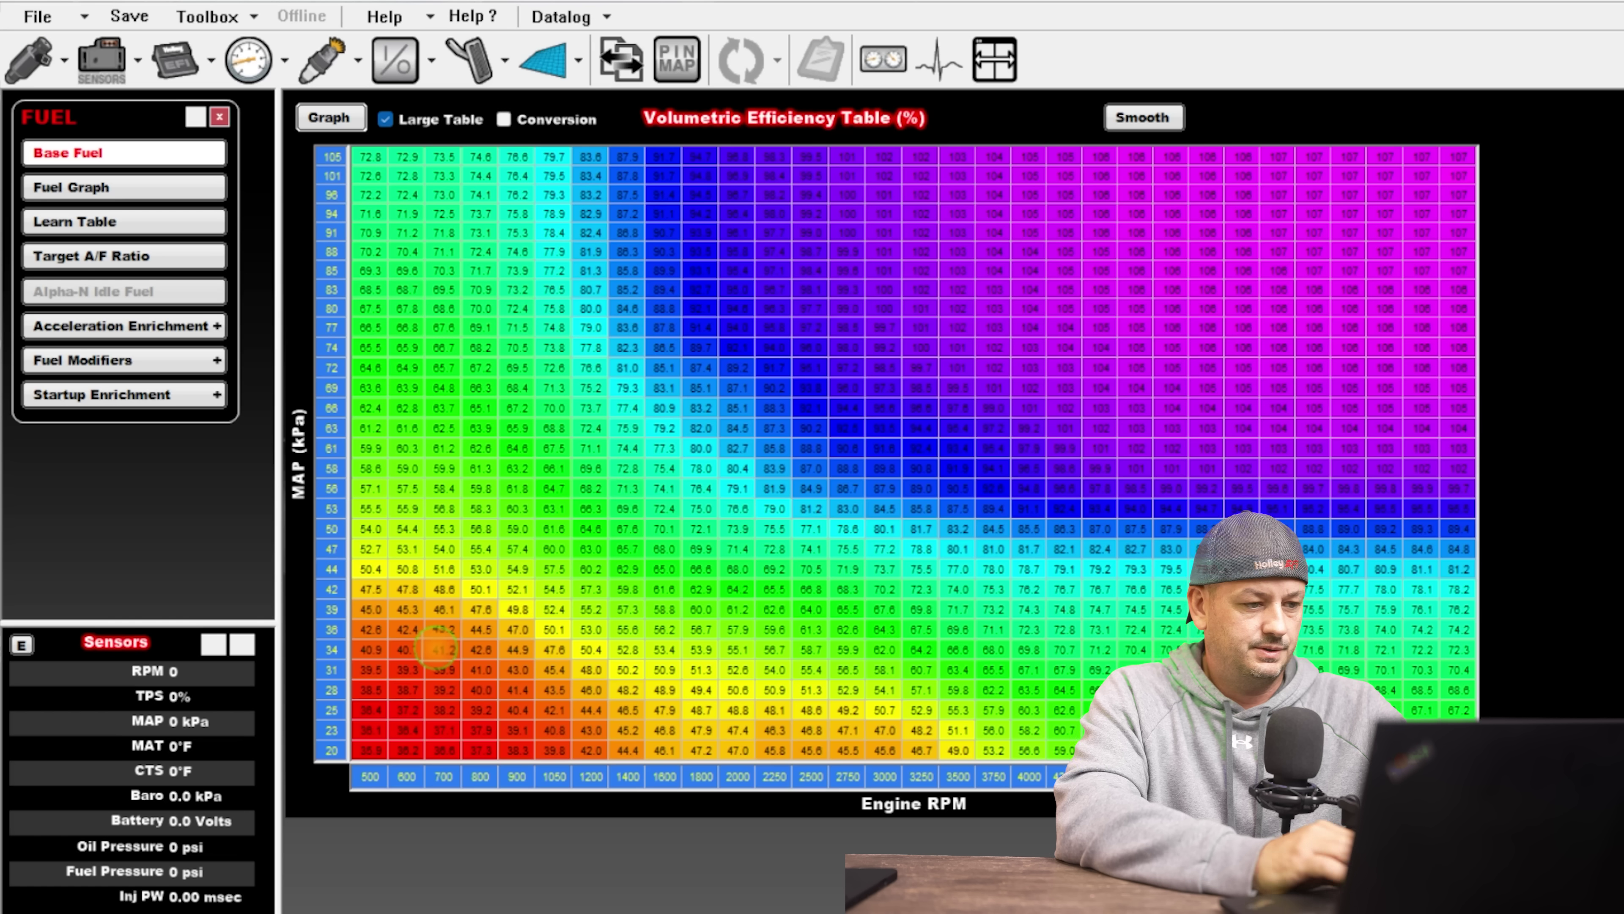
left_click(248, 59)
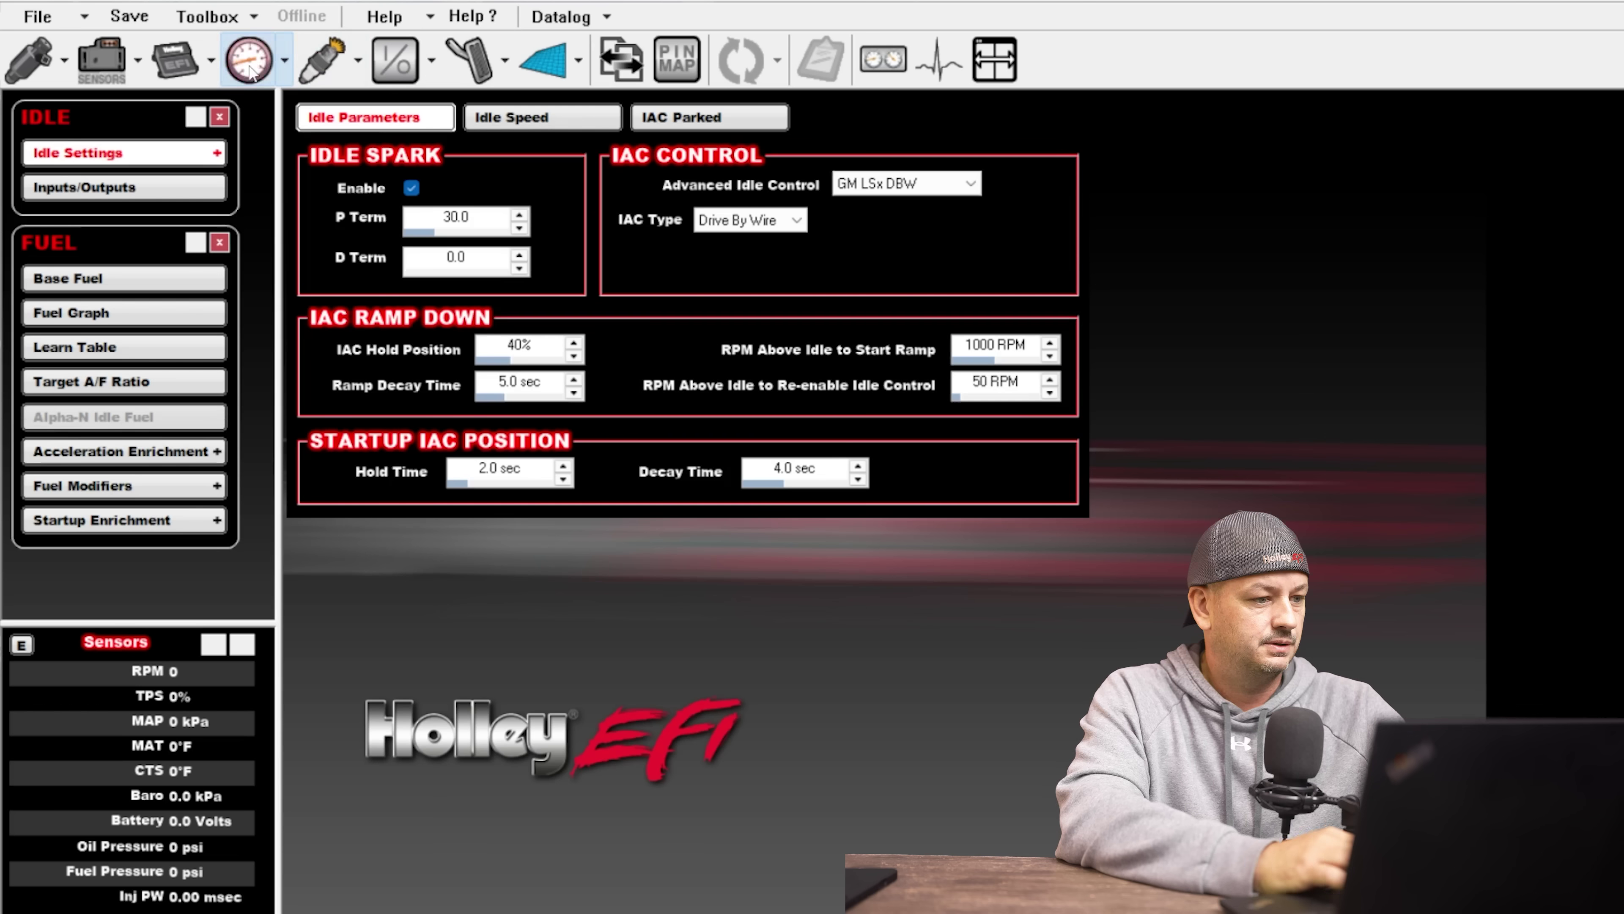
double_click(519, 391)
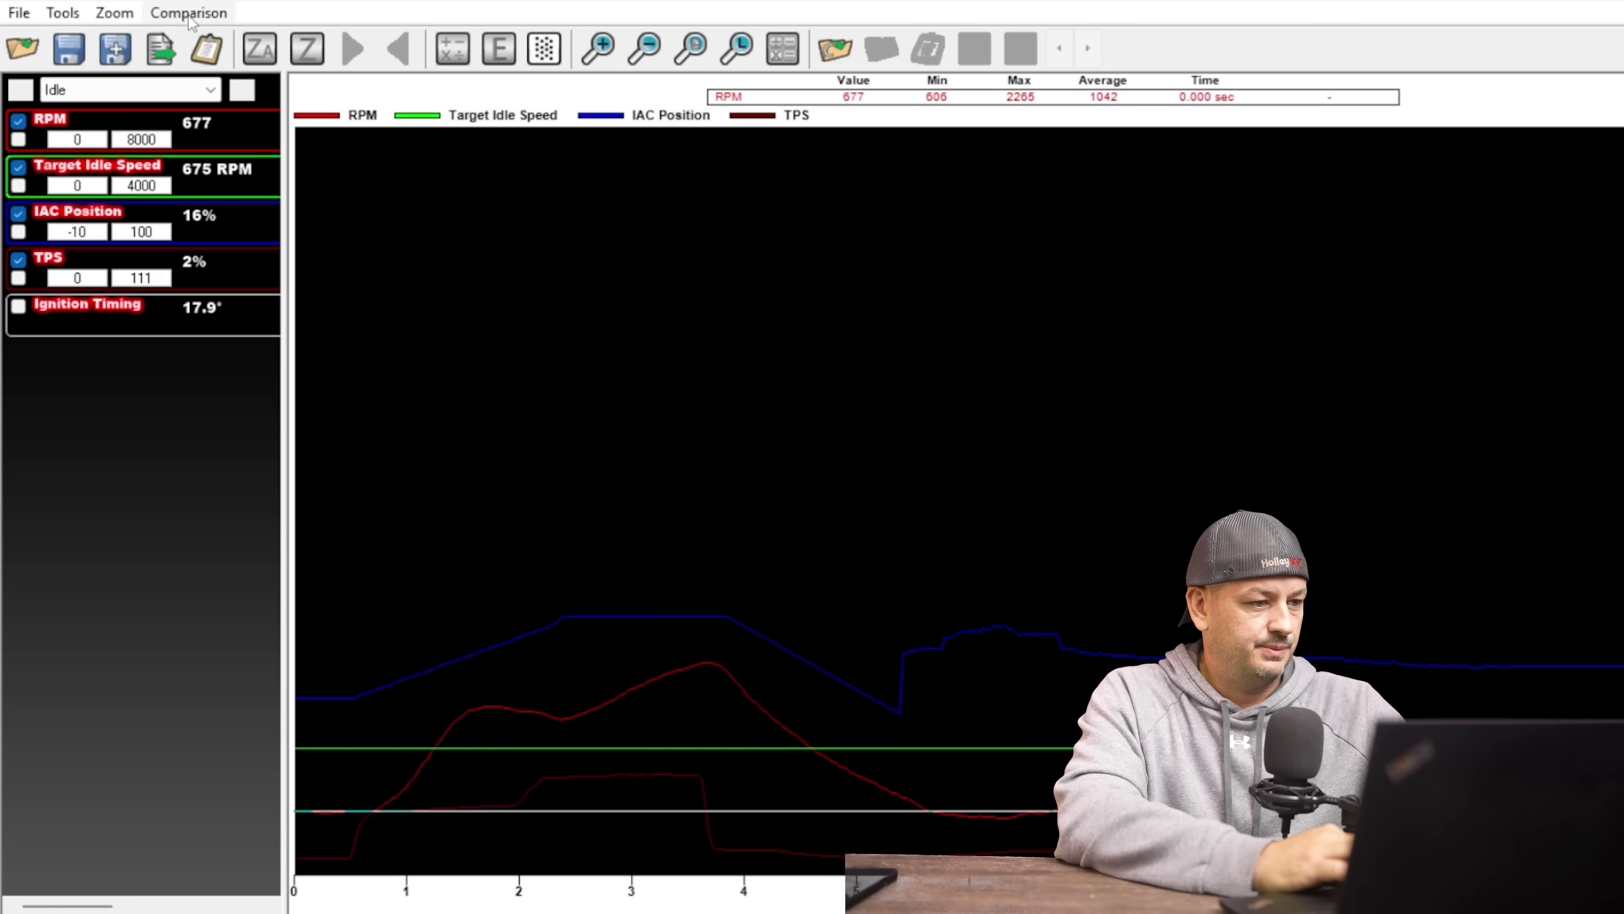
Overlay the 8sec 500.dl log as a comparison against the 3 sec log.
left_click(188, 13)
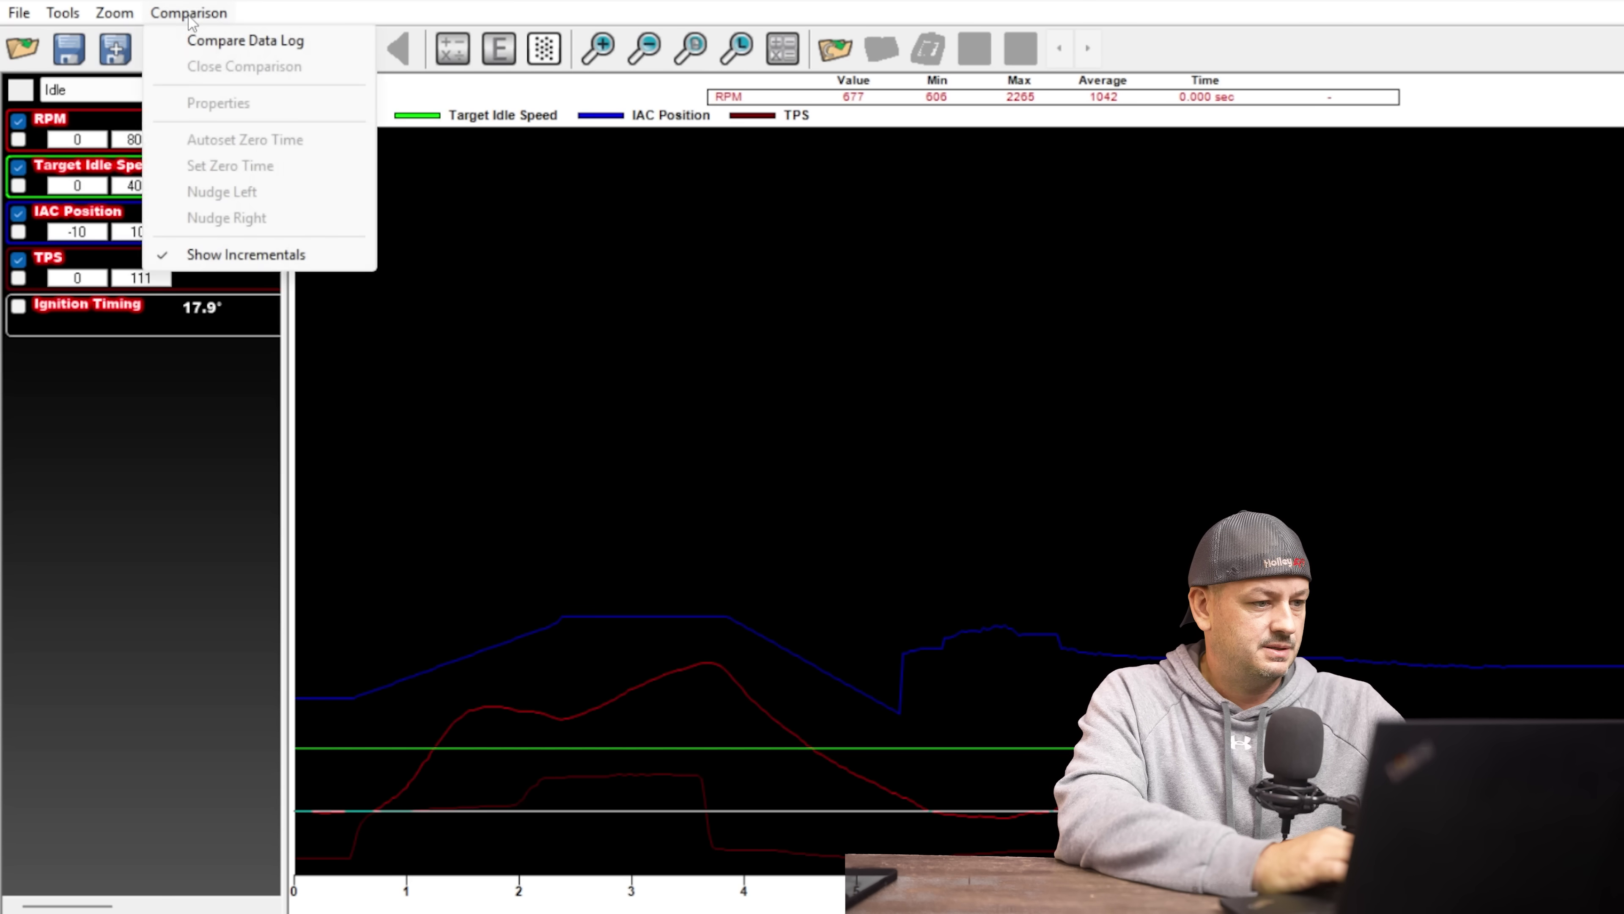
left_click(192, 40)
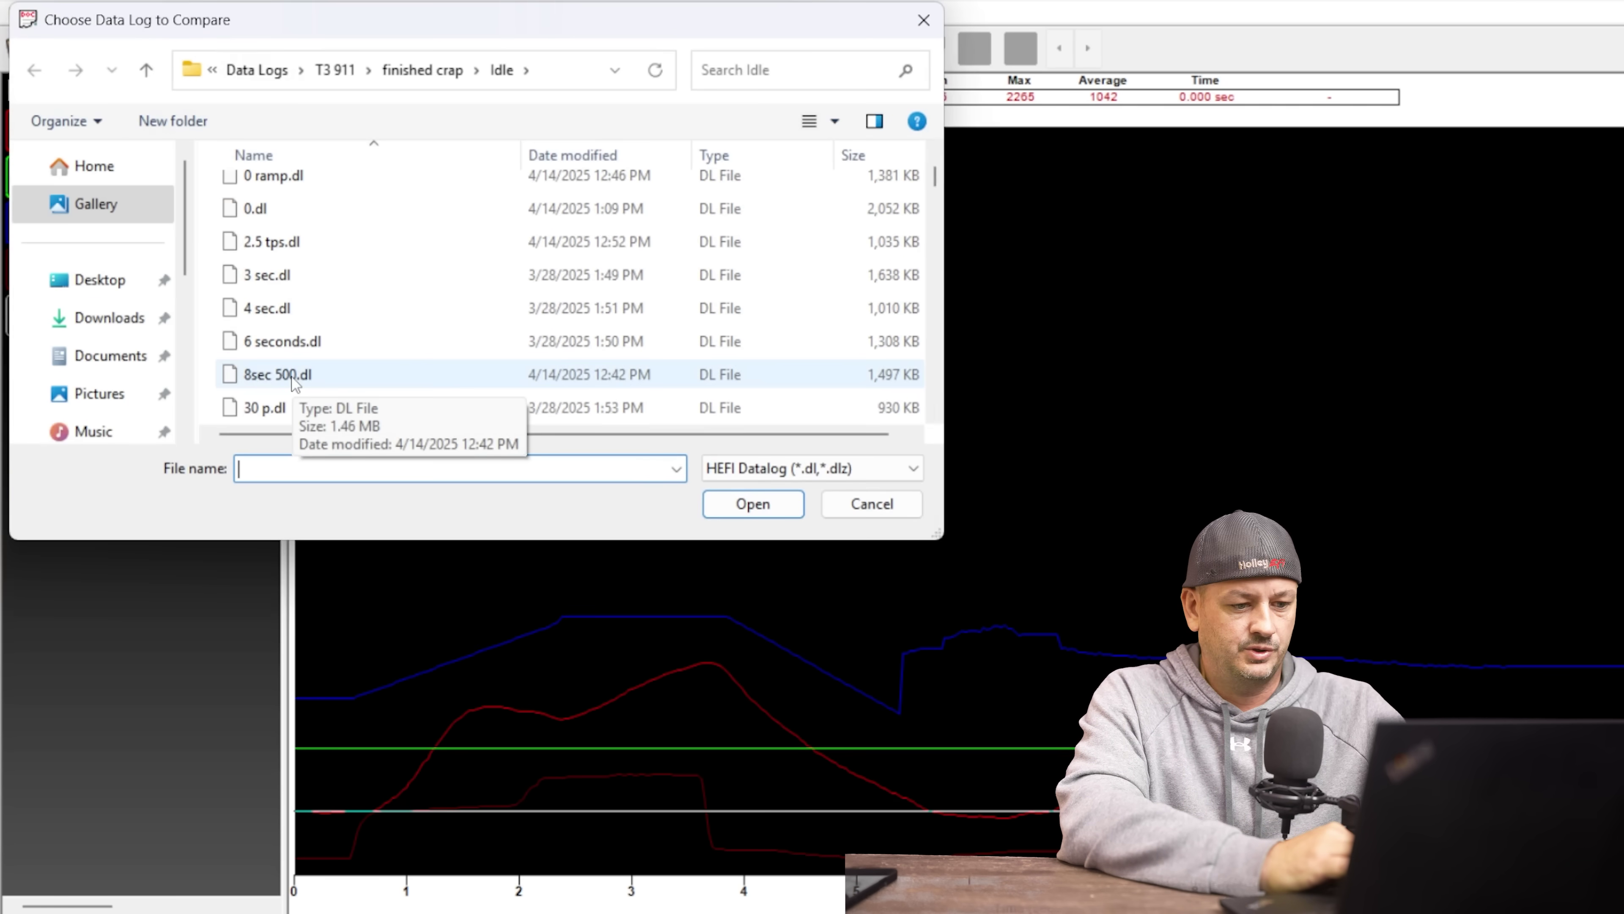
double_click(293, 376)
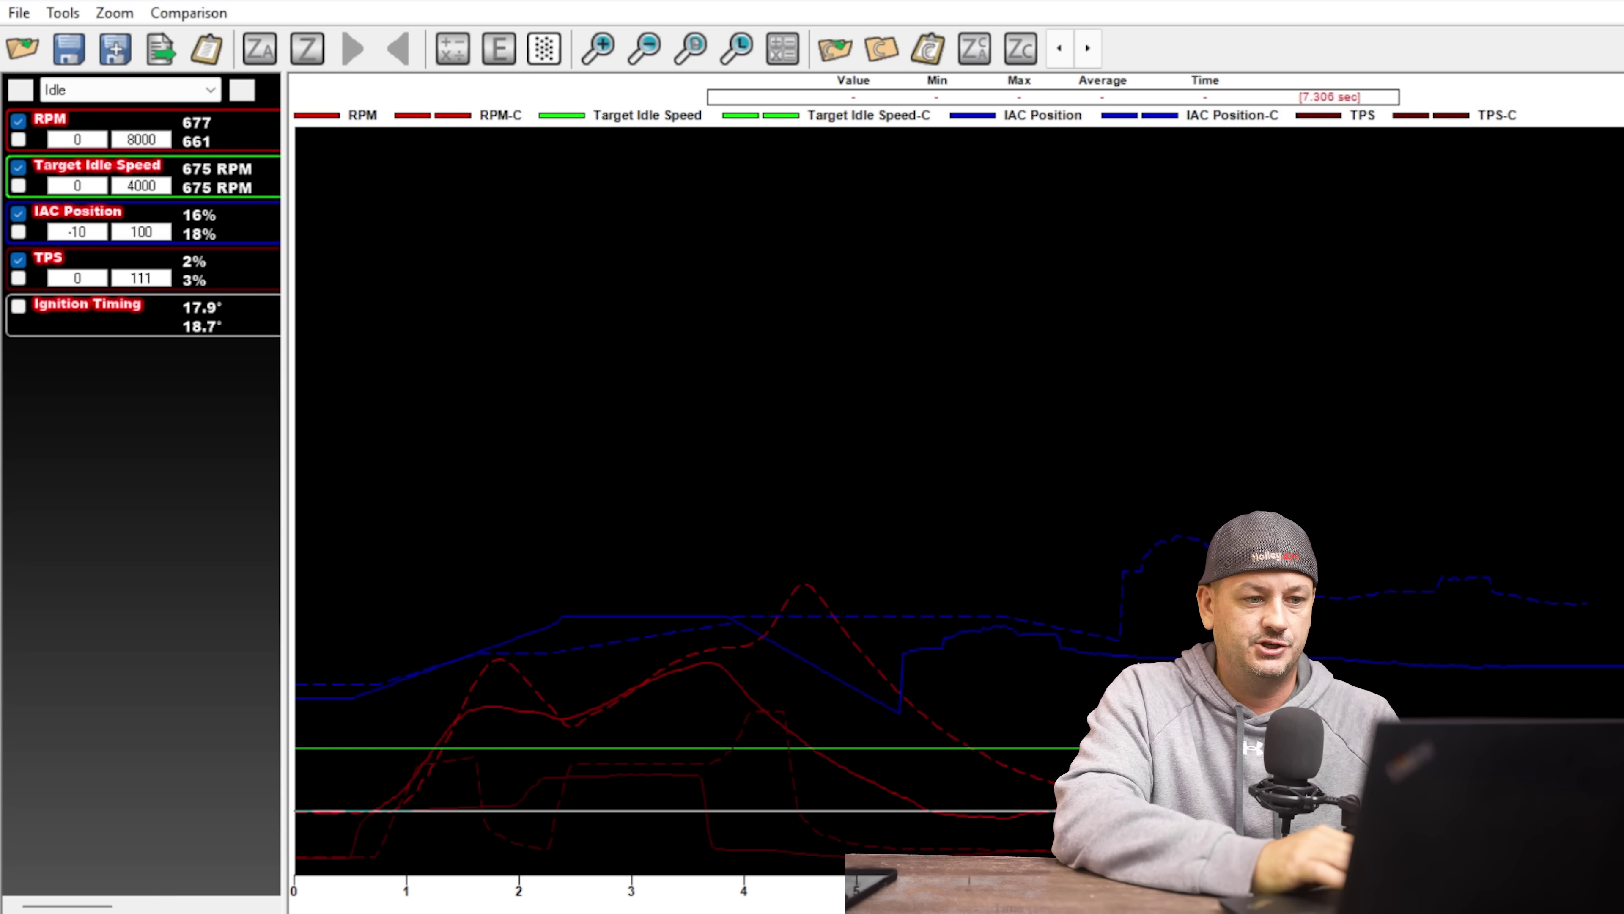
Nudge the comparison log five steps later and one back to align its traces.
left_click(1059, 52)
left_click(1060, 51)
left_click(1060, 51)
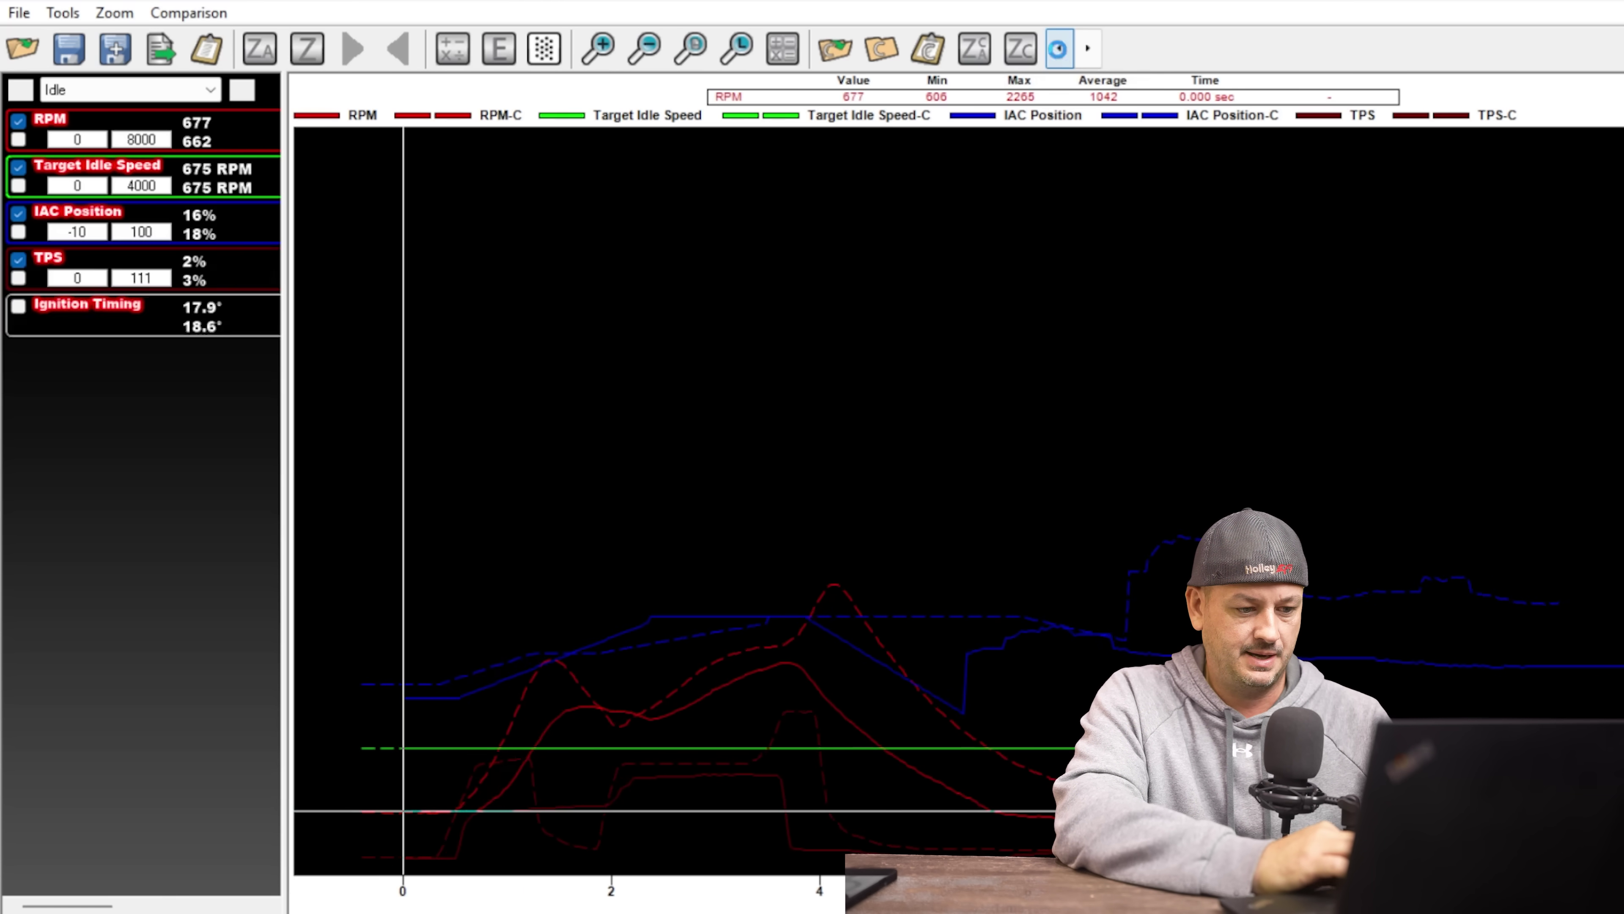
left_click(1060, 51)
left_click(1059, 51)
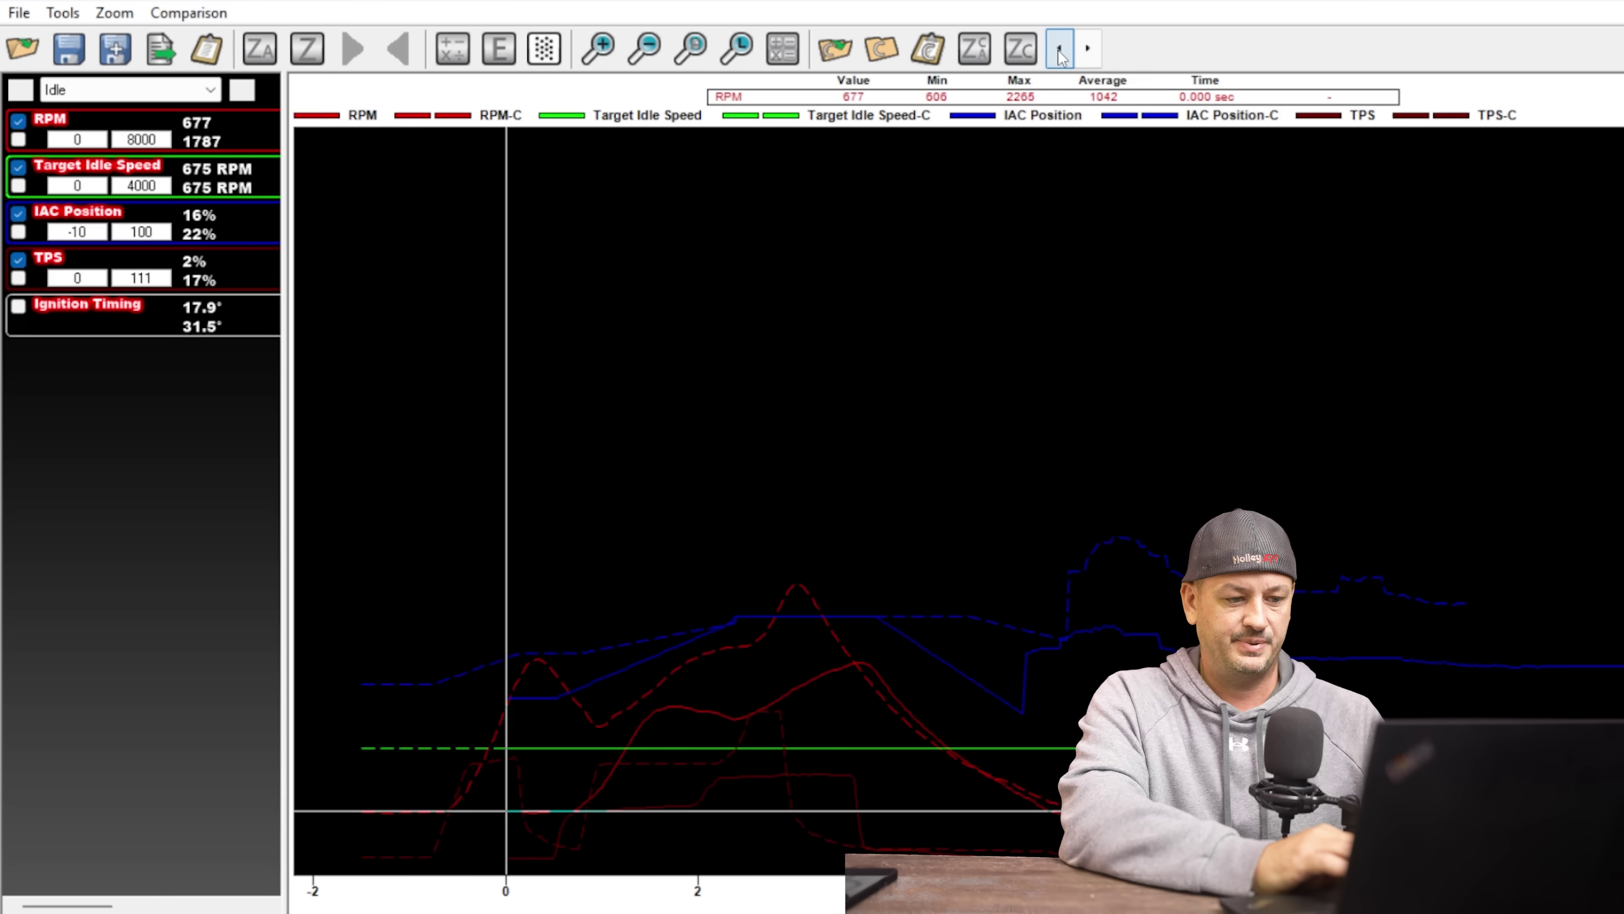
left_click(1089, 50)
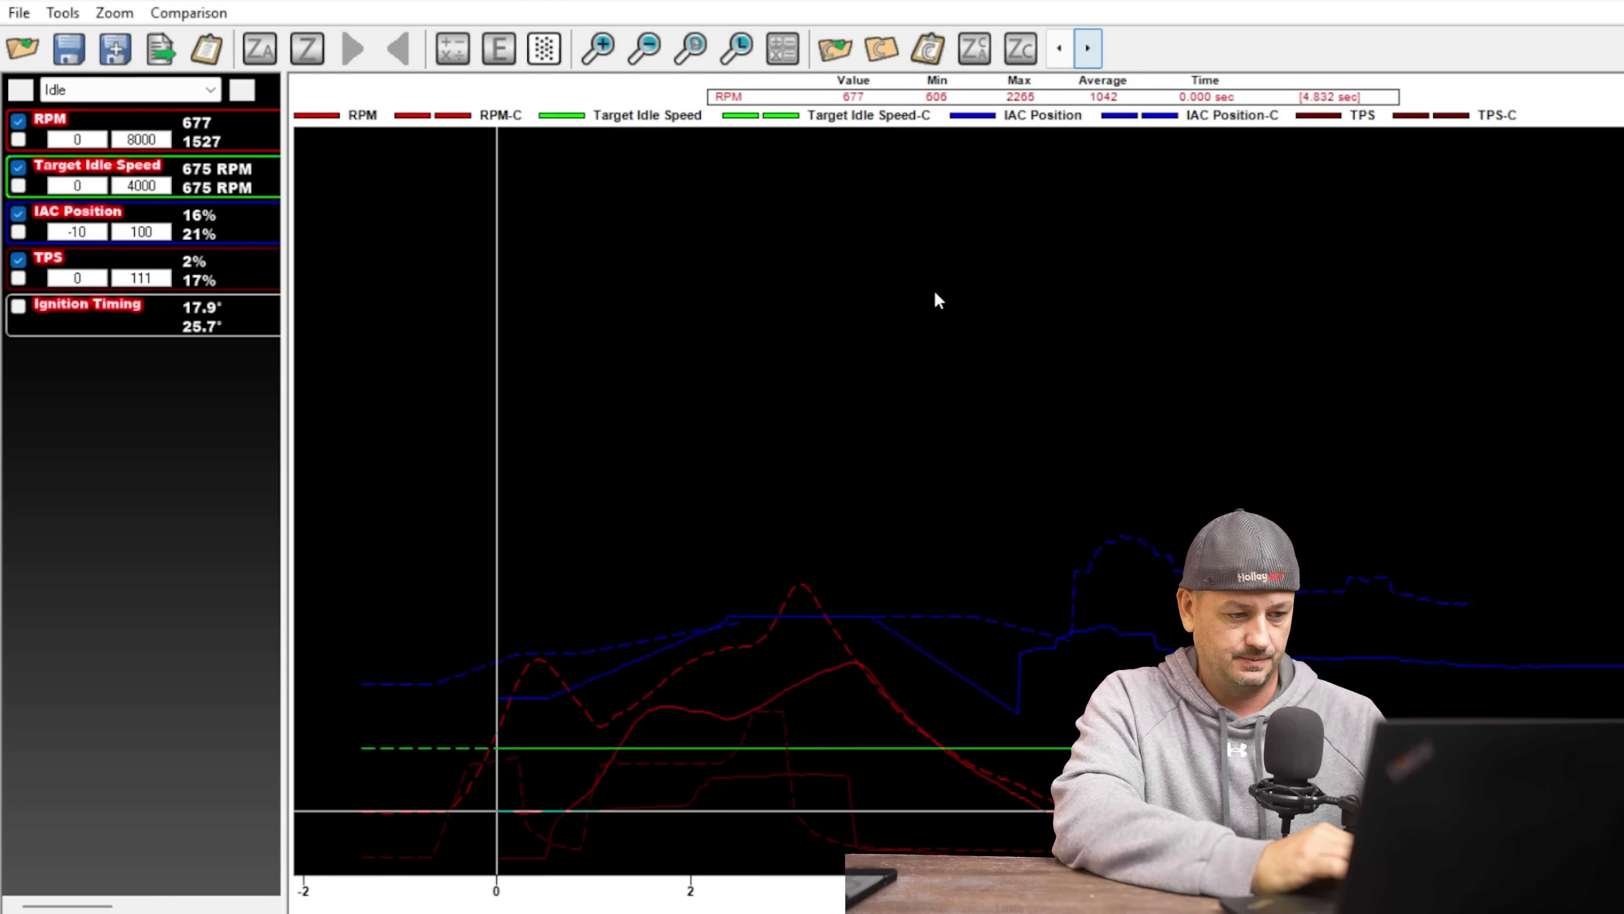
Zoom in on the ramp-down and read the comparison RPM peak and RPM/IAC values near 3.3–3.4 s.
left_click_drag(653, 512, 1237, 563)
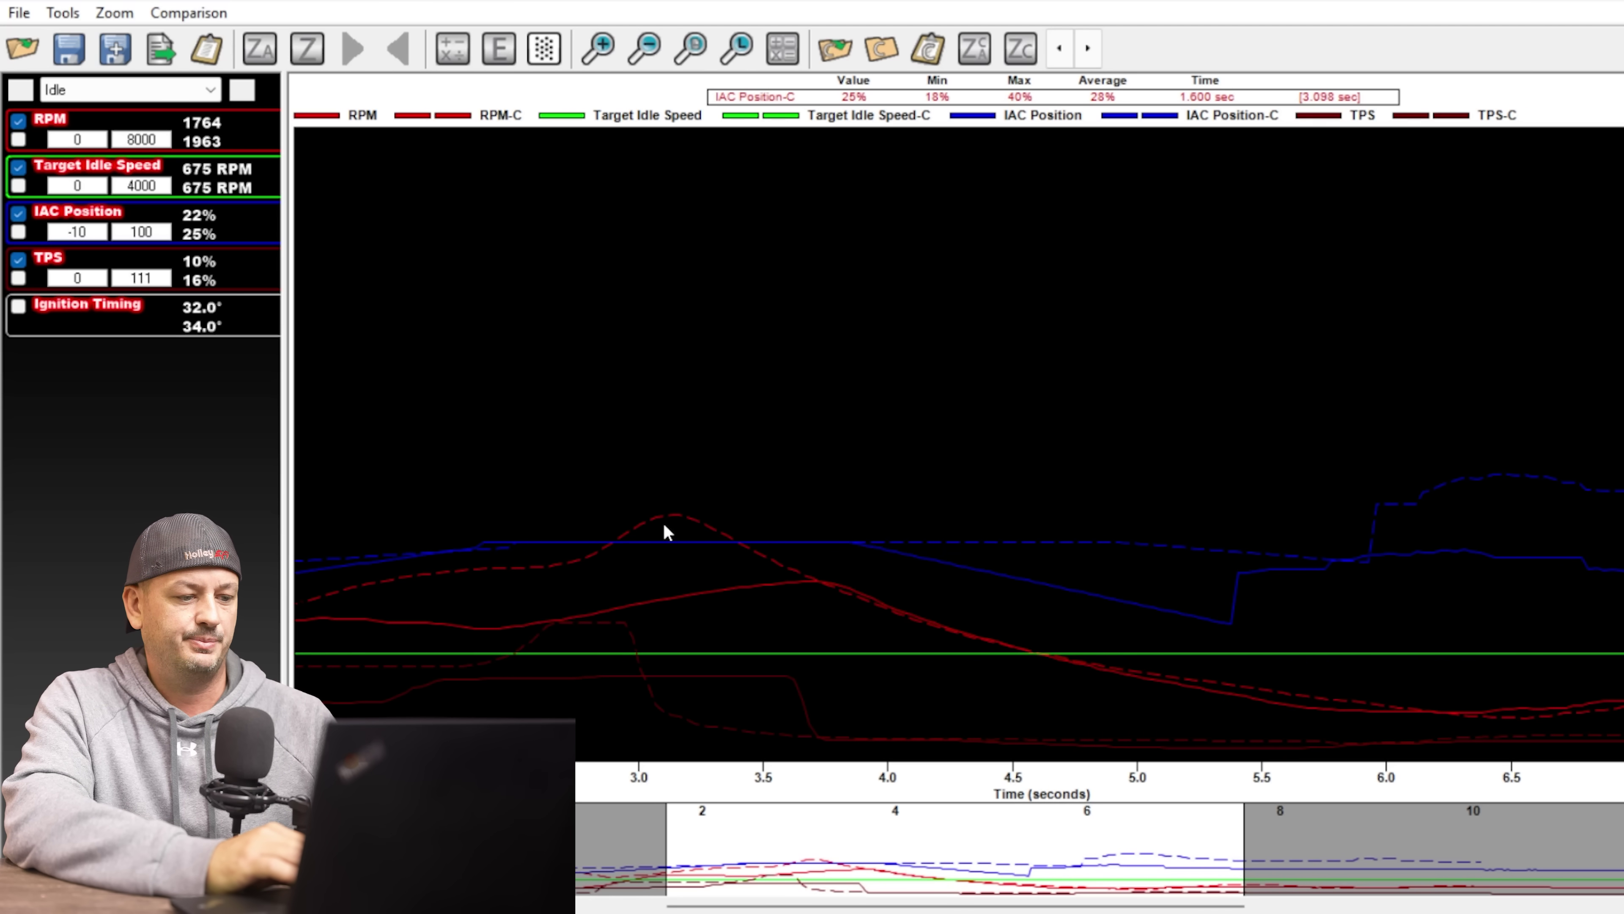
left_click(682, 521)
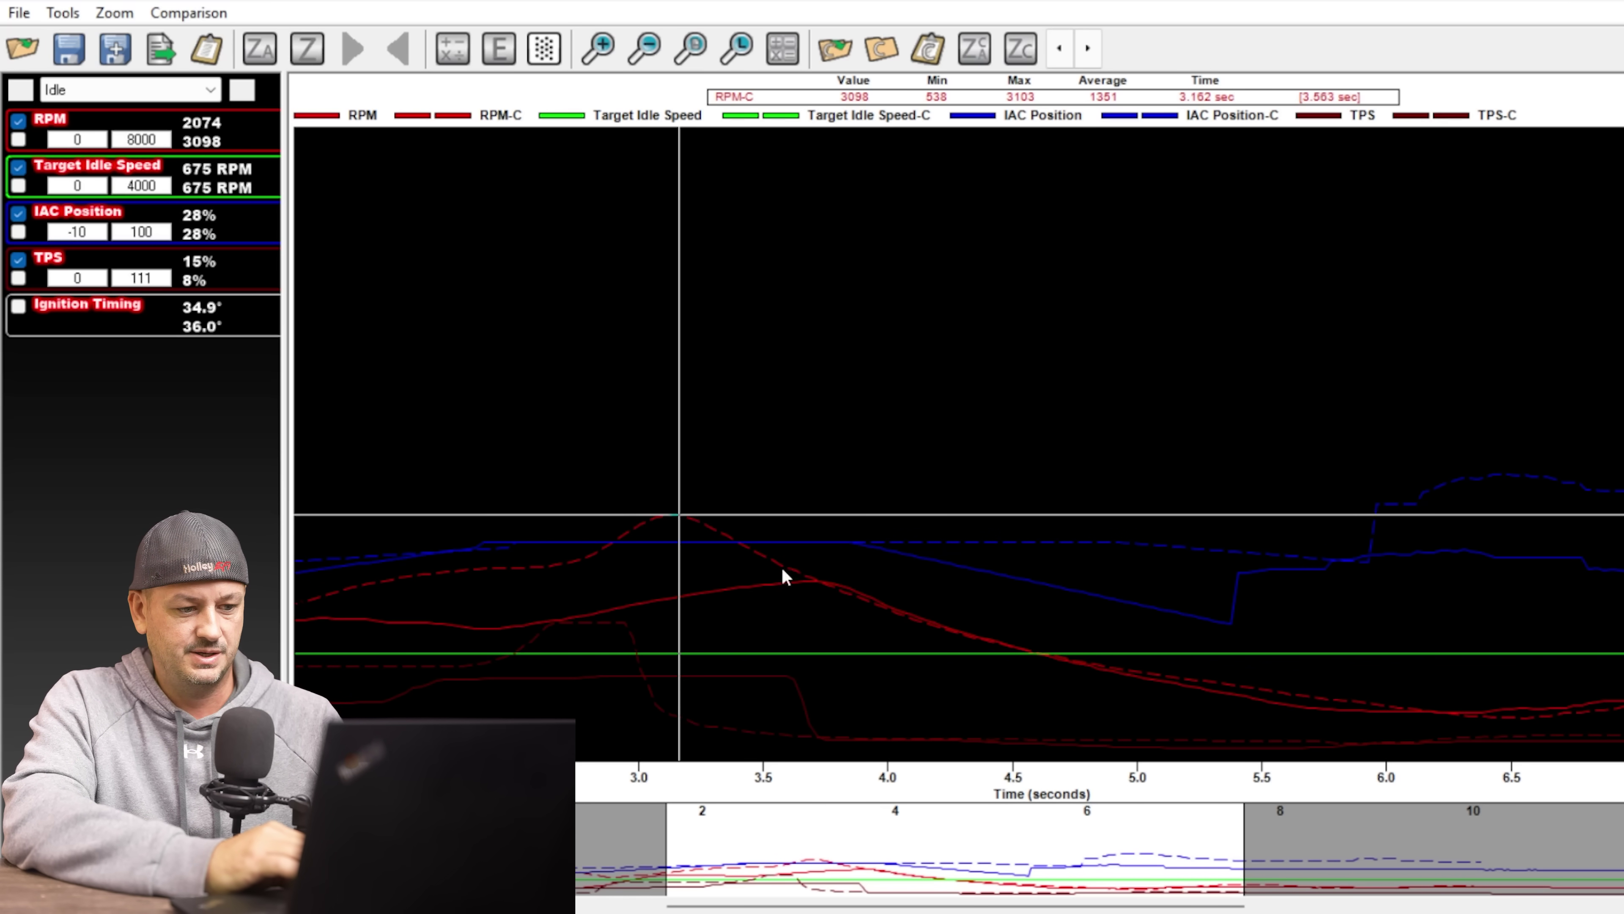
left_click(828, 592)
left_click(713, 594)
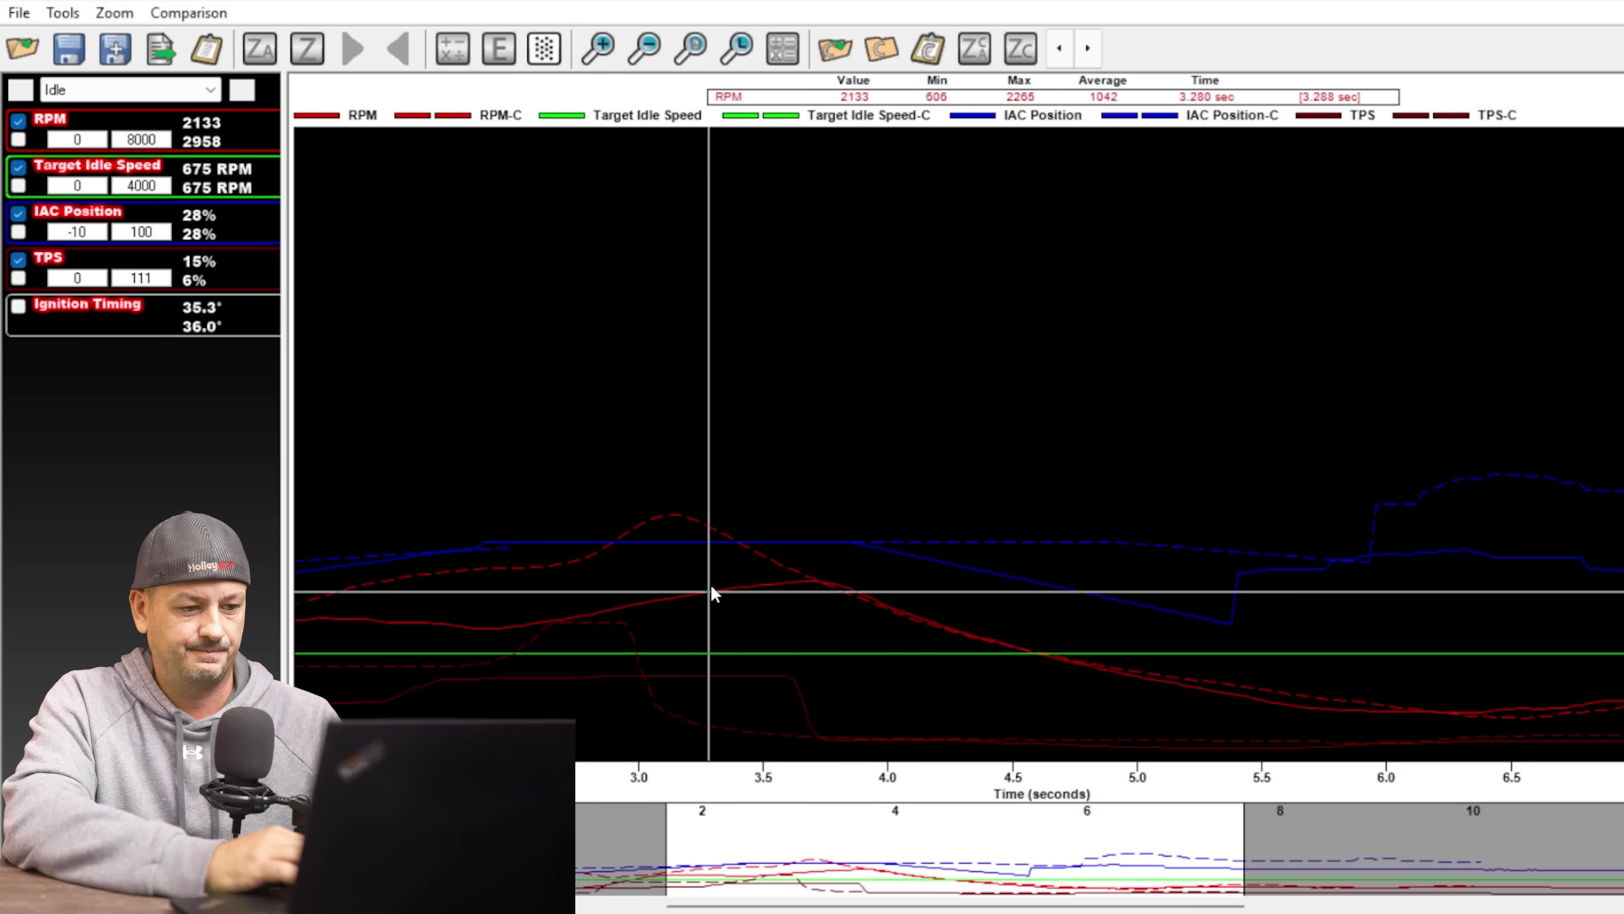
left_click(860, 545)
left_click(747, 473)
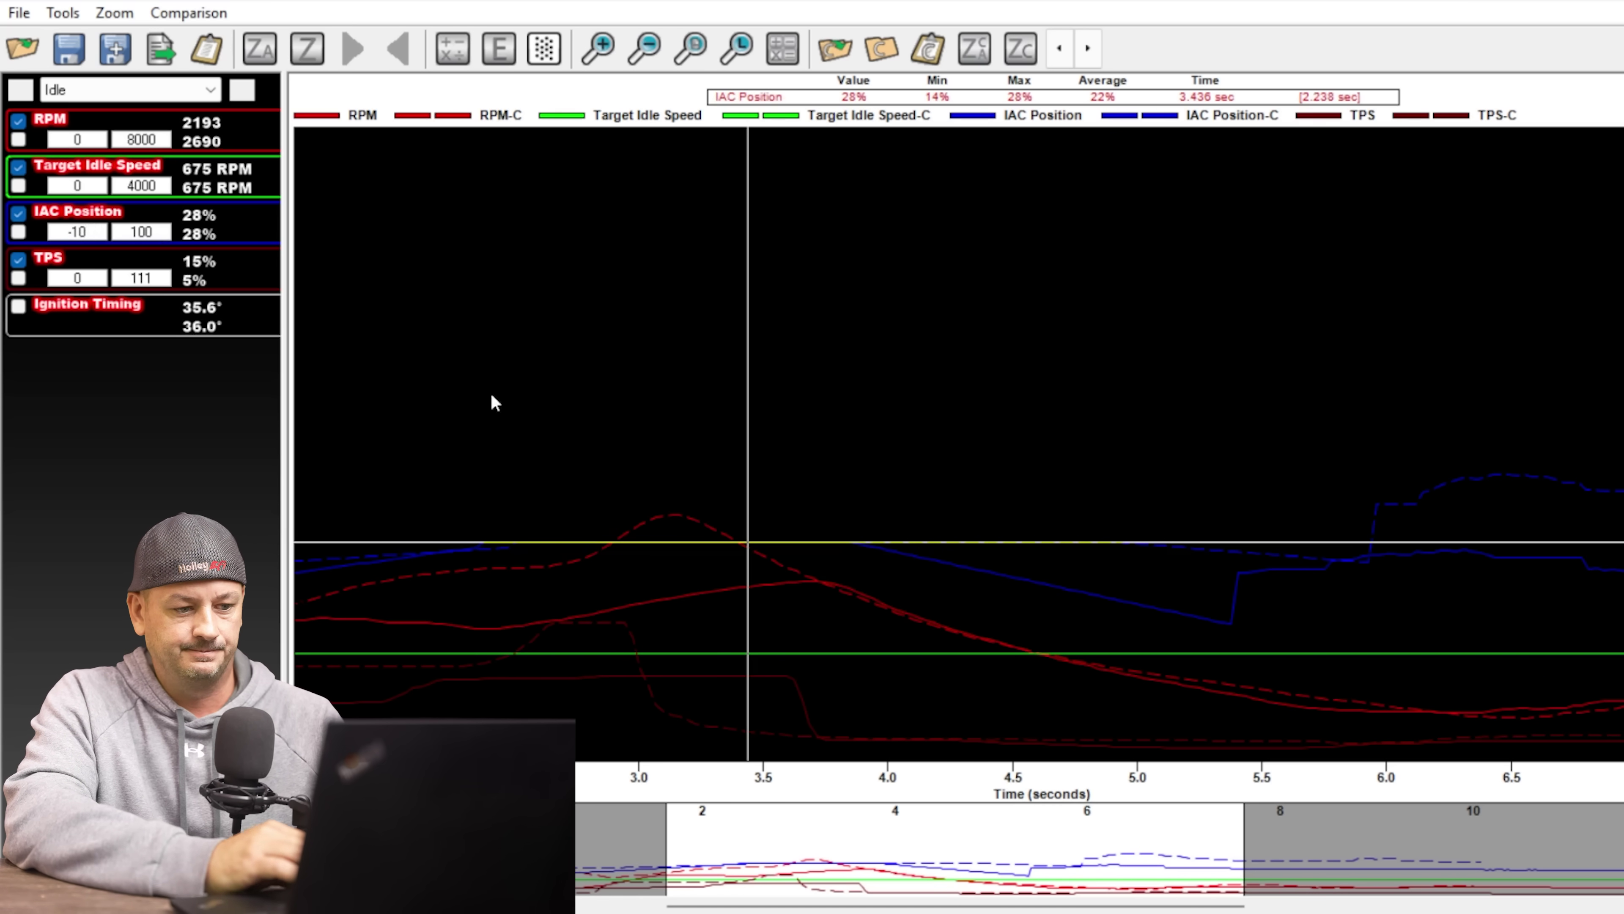
Read the values at about 2.7 and 3.07 s, then zoom to the 4.6–6.7 s range.
left_click(568, 410)
left_click(718, 292)
left_click(658, 616)
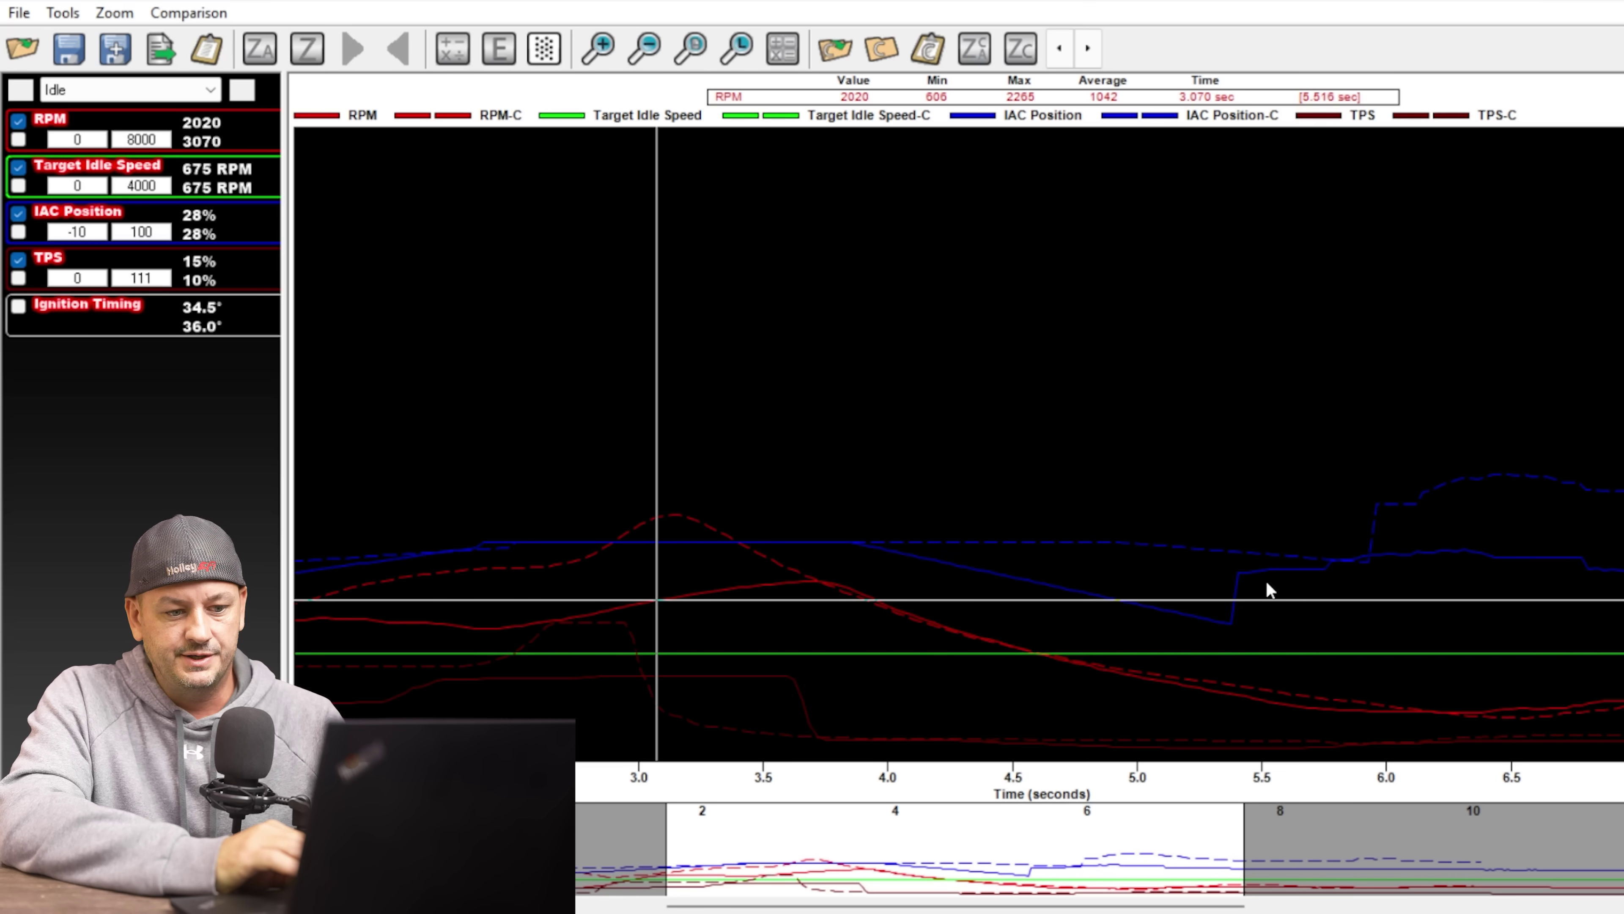
left_click_drag(1043, 458, 1560, 470)
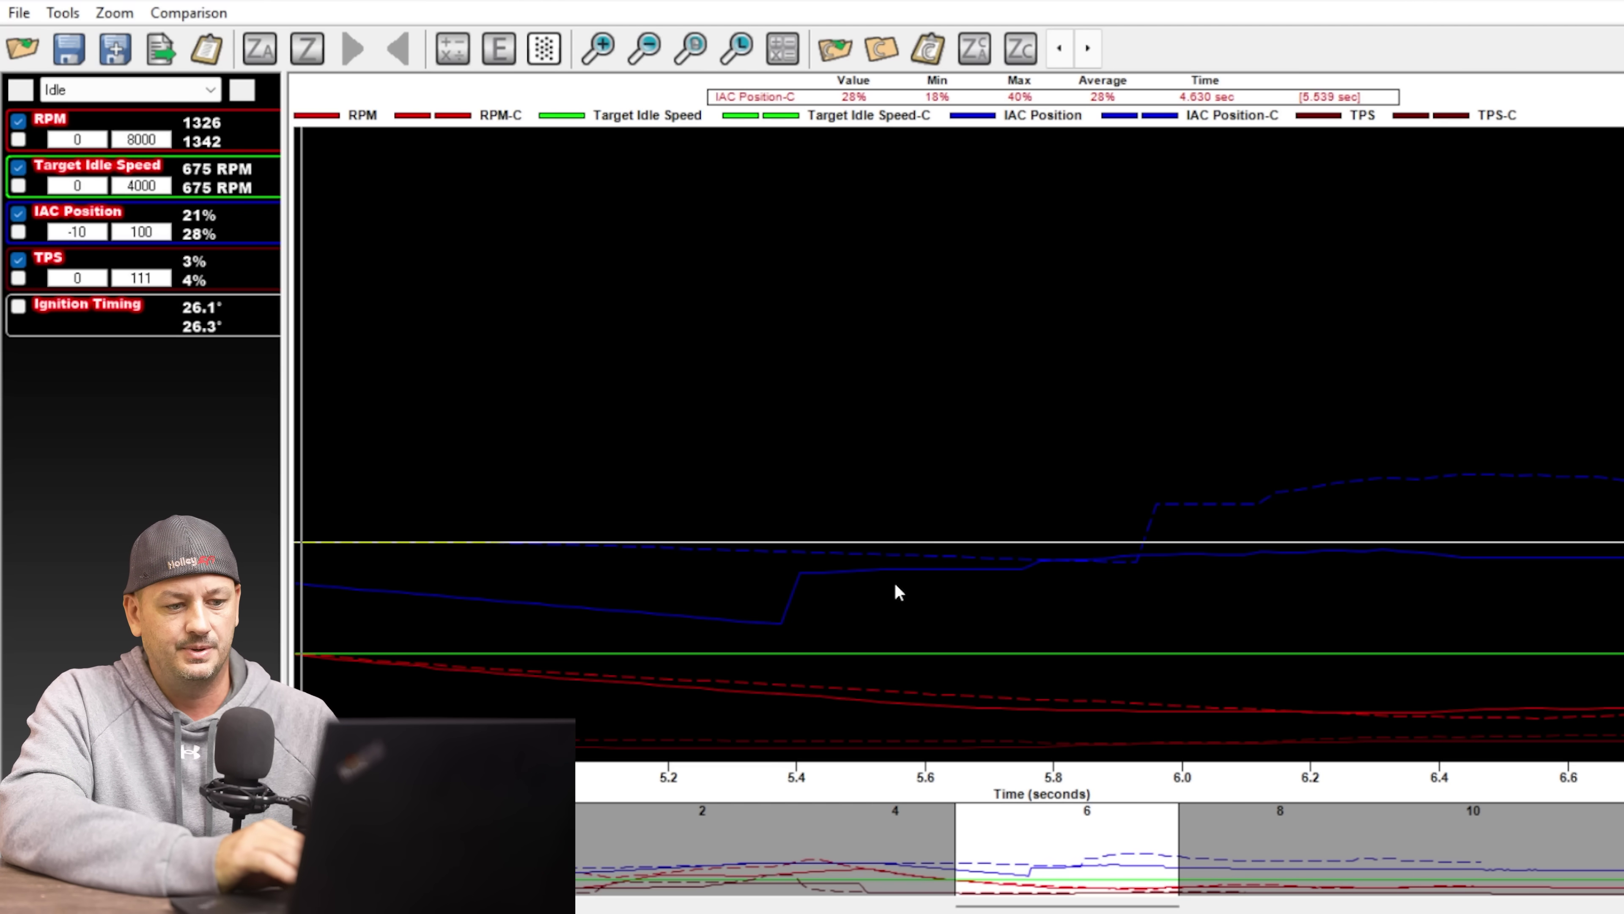
Read the values at about 5.3 s, then zoom out to show roughly 5.6 to 10 seconds.
left_click(693, 438)
left_click(736, 404)
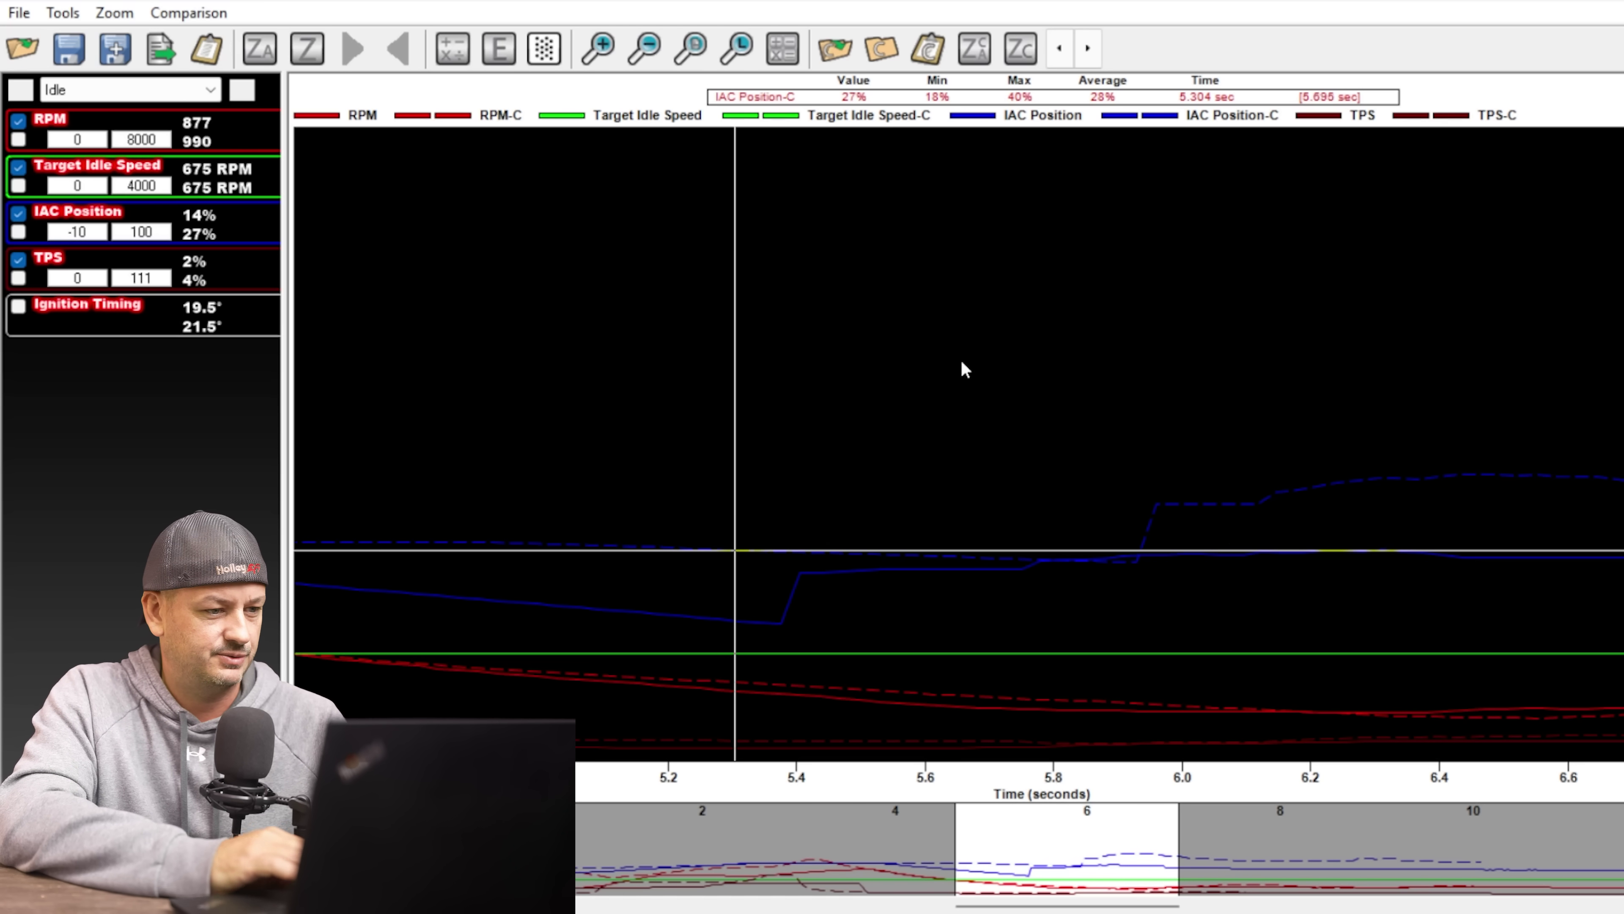
scroll(690, 159, "down", 2)
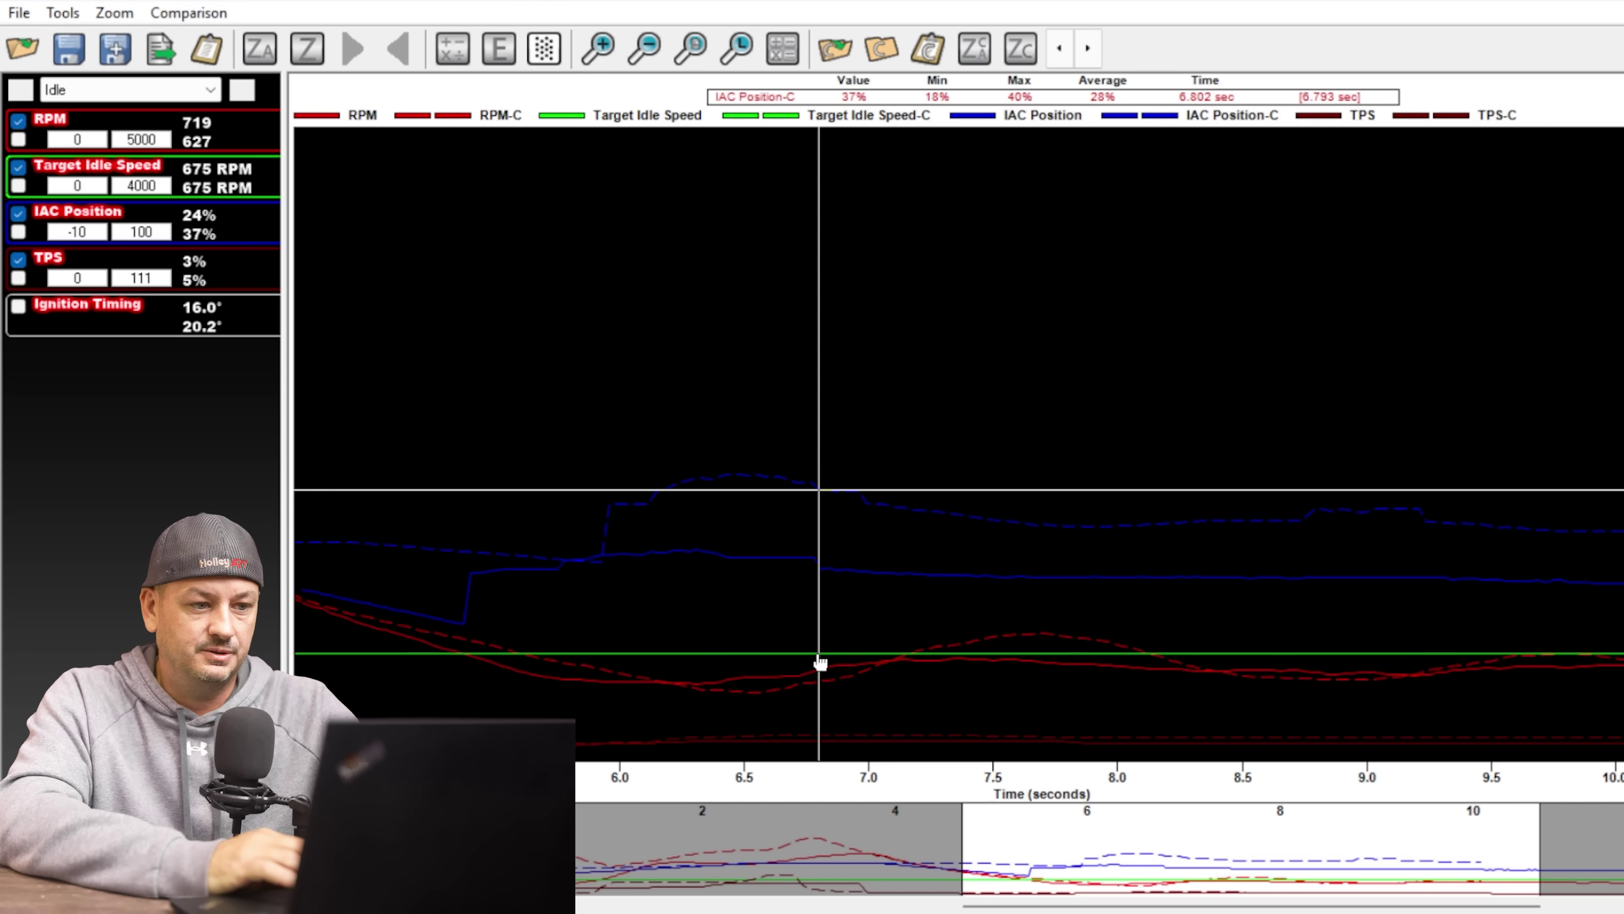
scroll(821, 663, "up", 3)
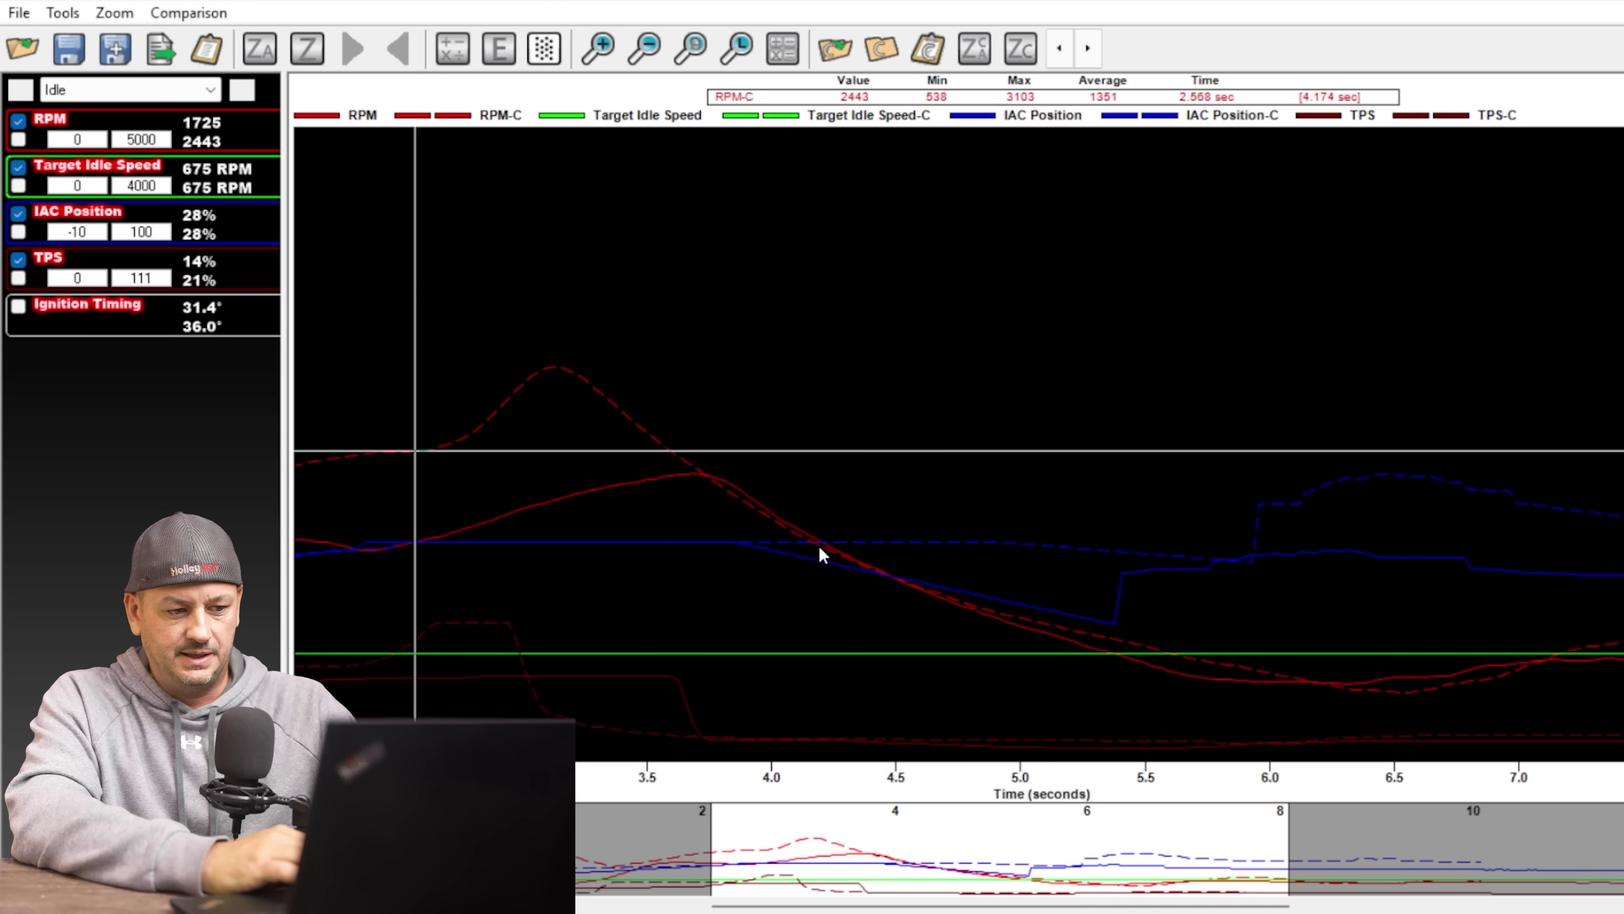